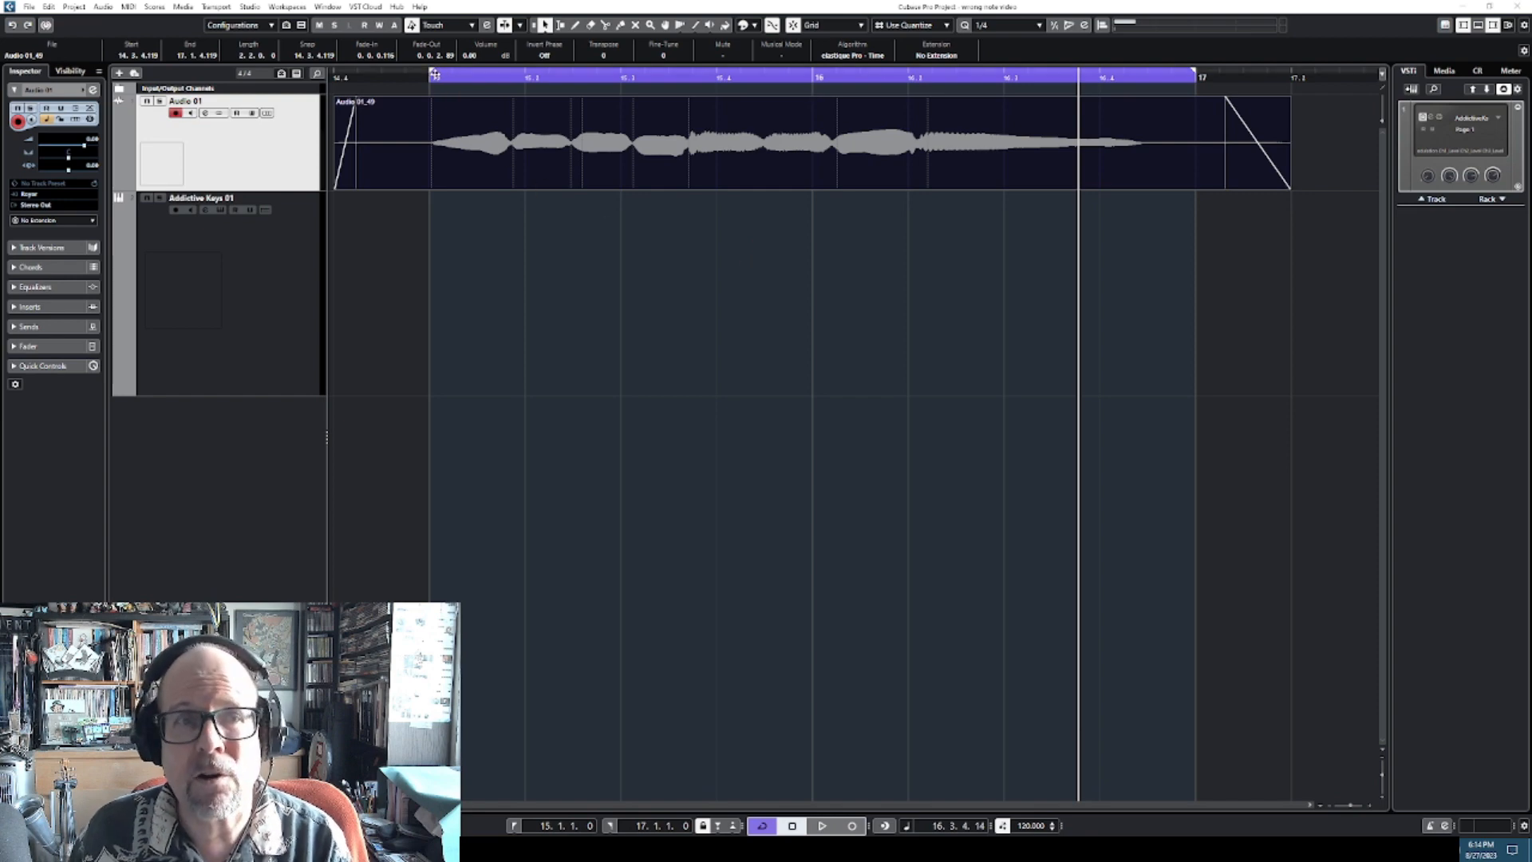
# Play the Audio 01 recording from bar 15 to hear the wrong note.
pyautogui.click(645, 164)
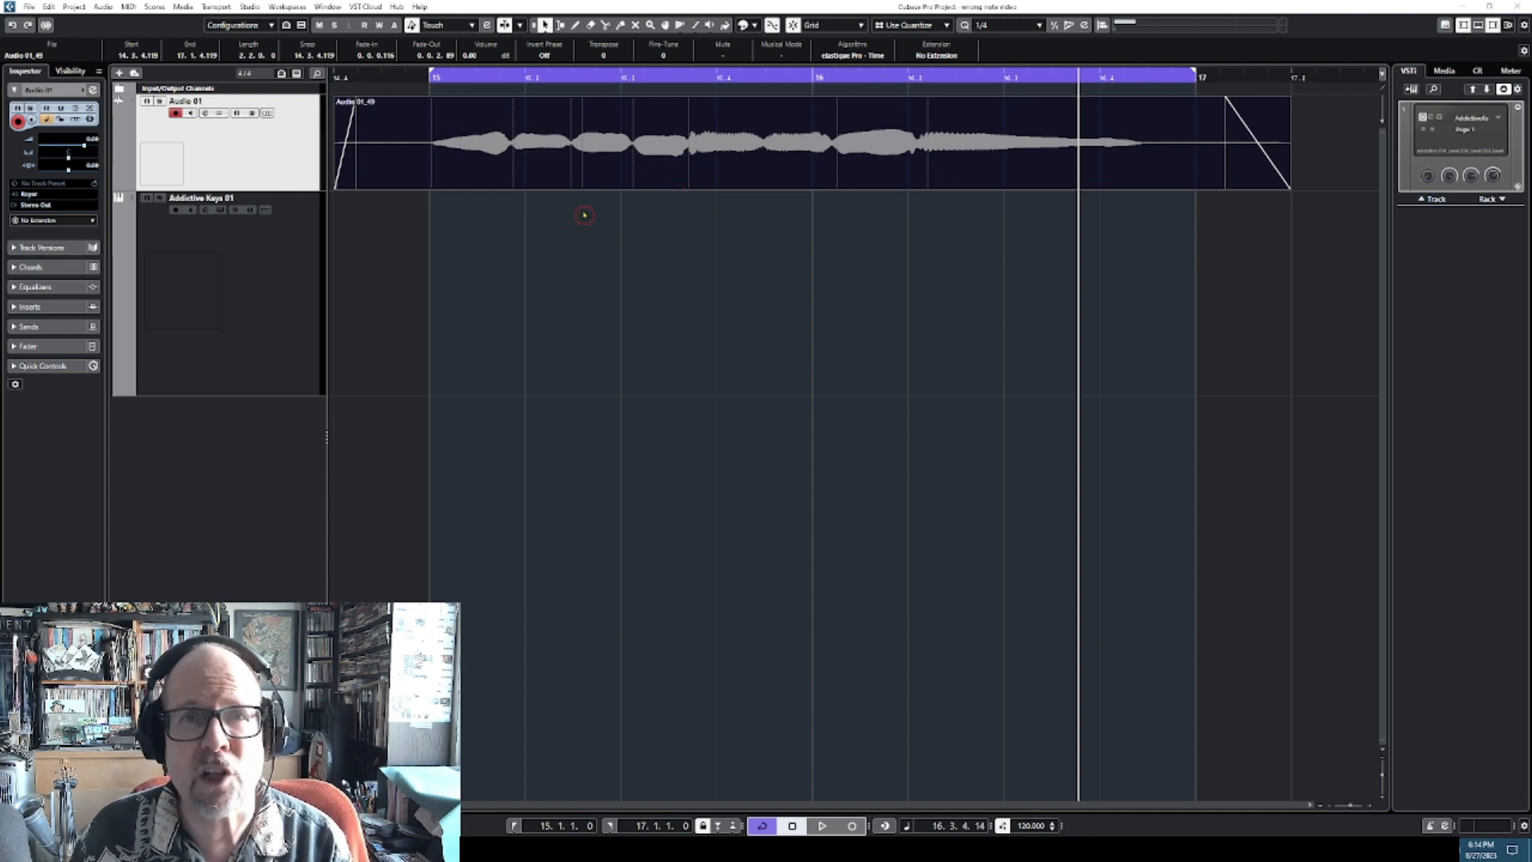
pyautogui.click(433, 78)
pyautogui.press('space')
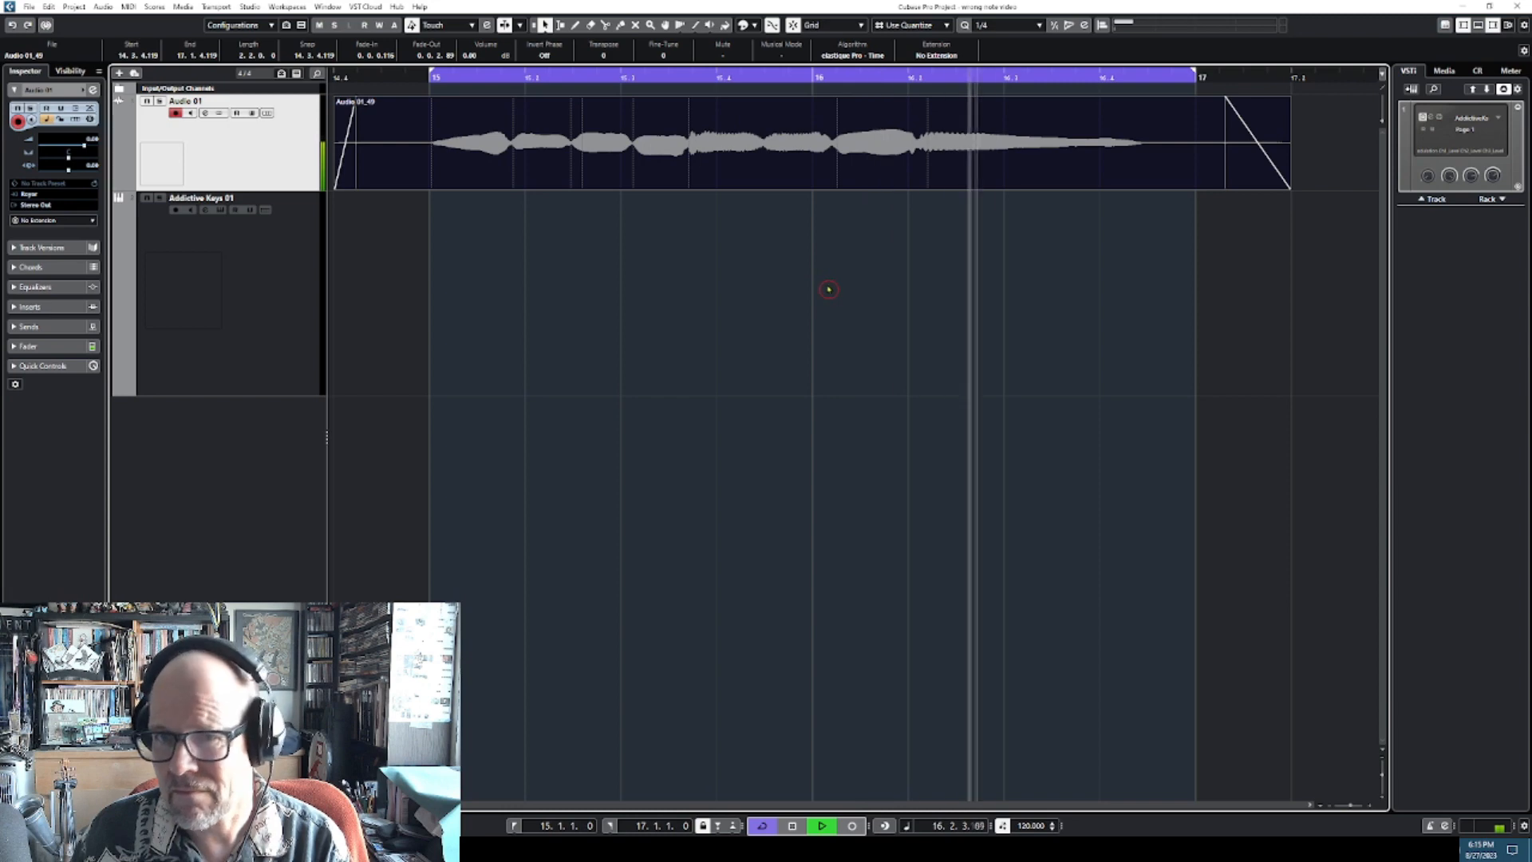
pyautogui.press('space')
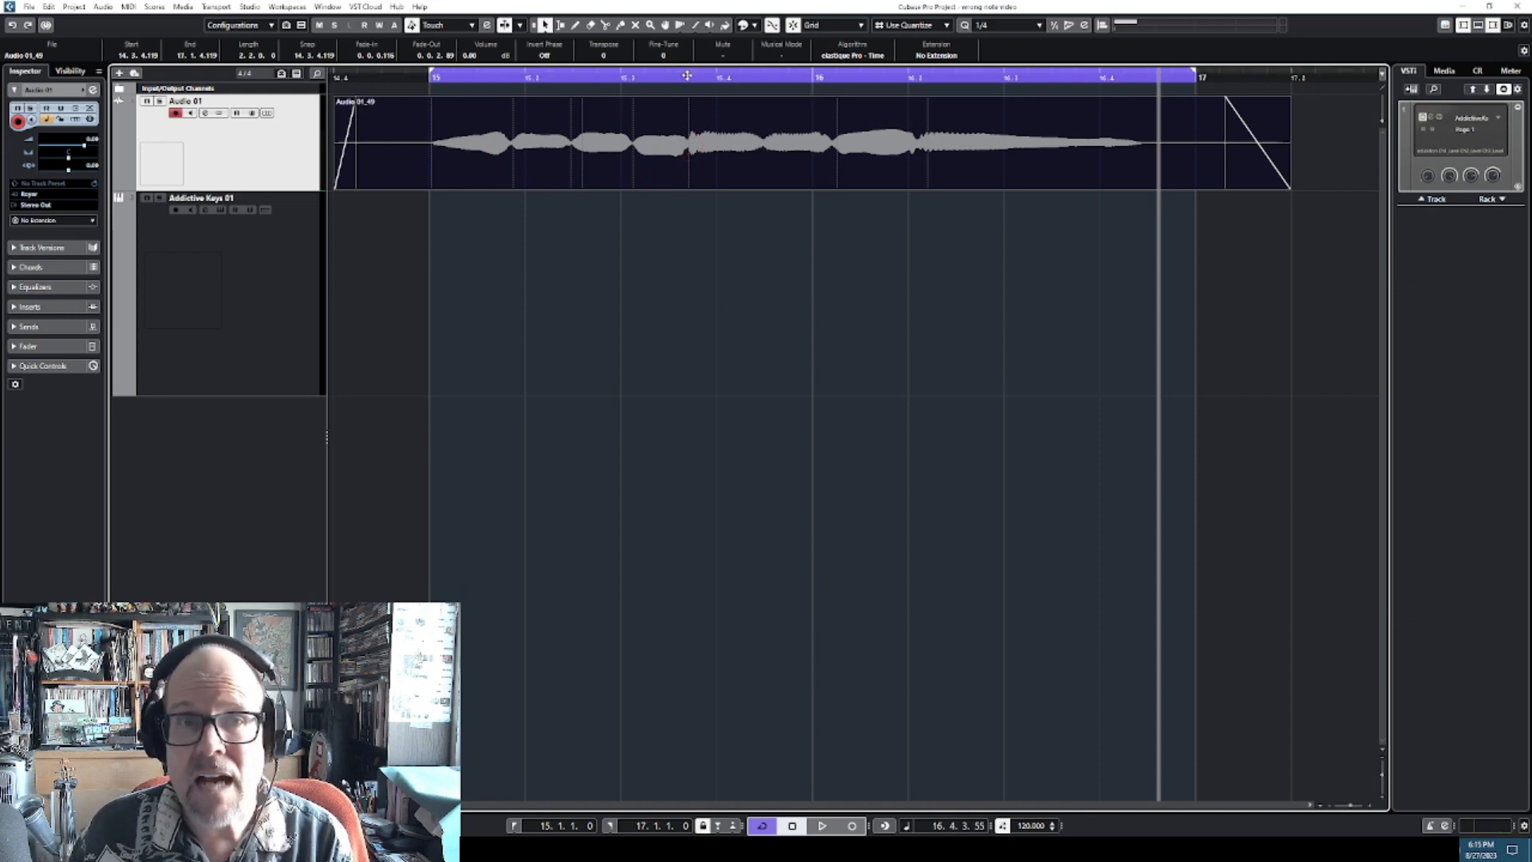
pyautogui.moveTo(686, 75); pyautogui.dragTo(703, 170)
pyautogui.press('3')
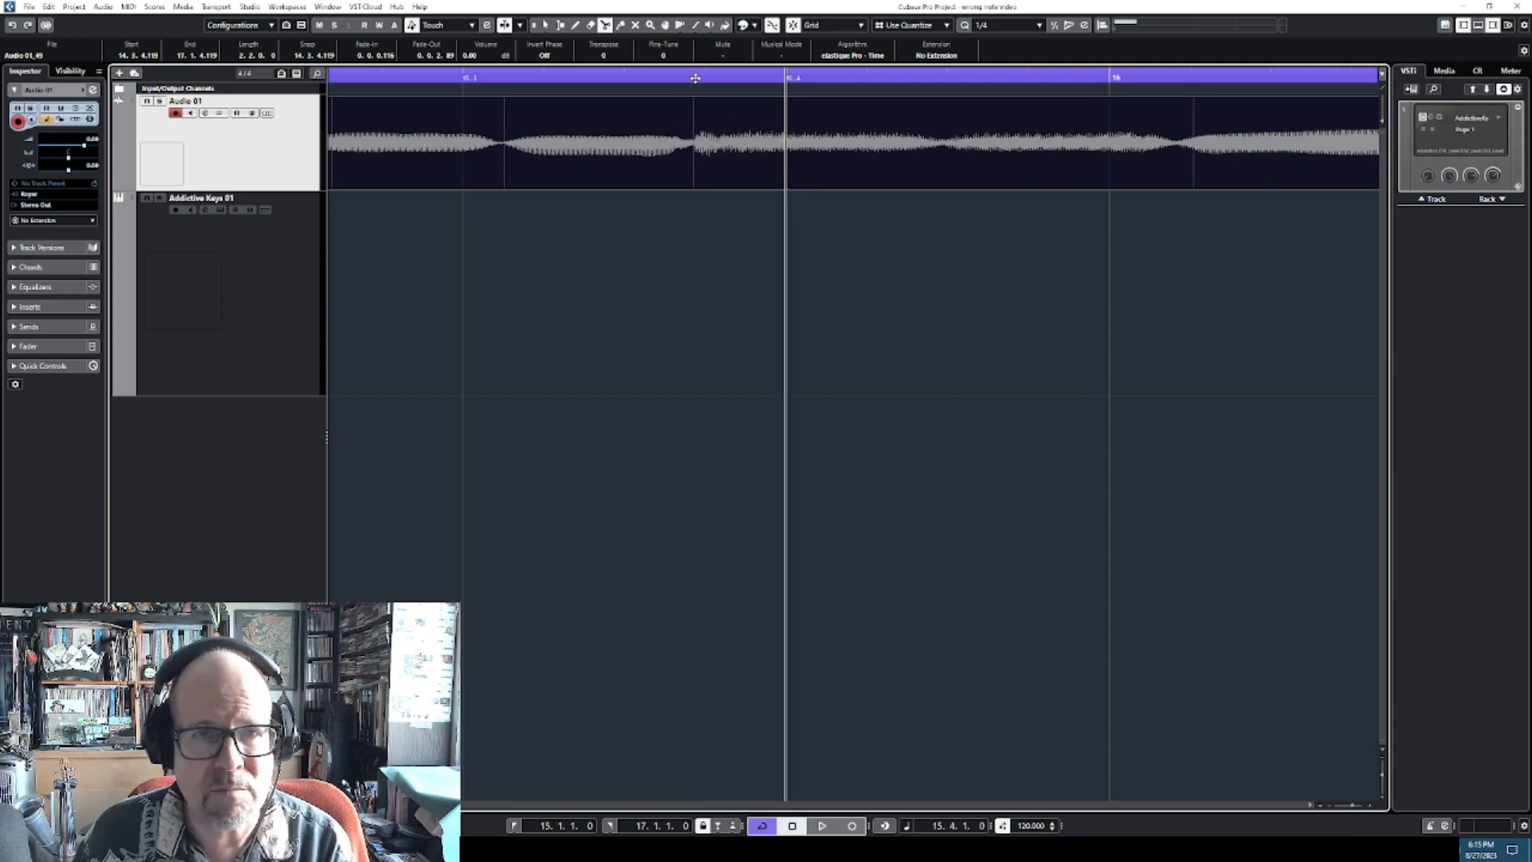
pyautogui.moveTo(695, 77); pyautogui.dragTo(702, 55)
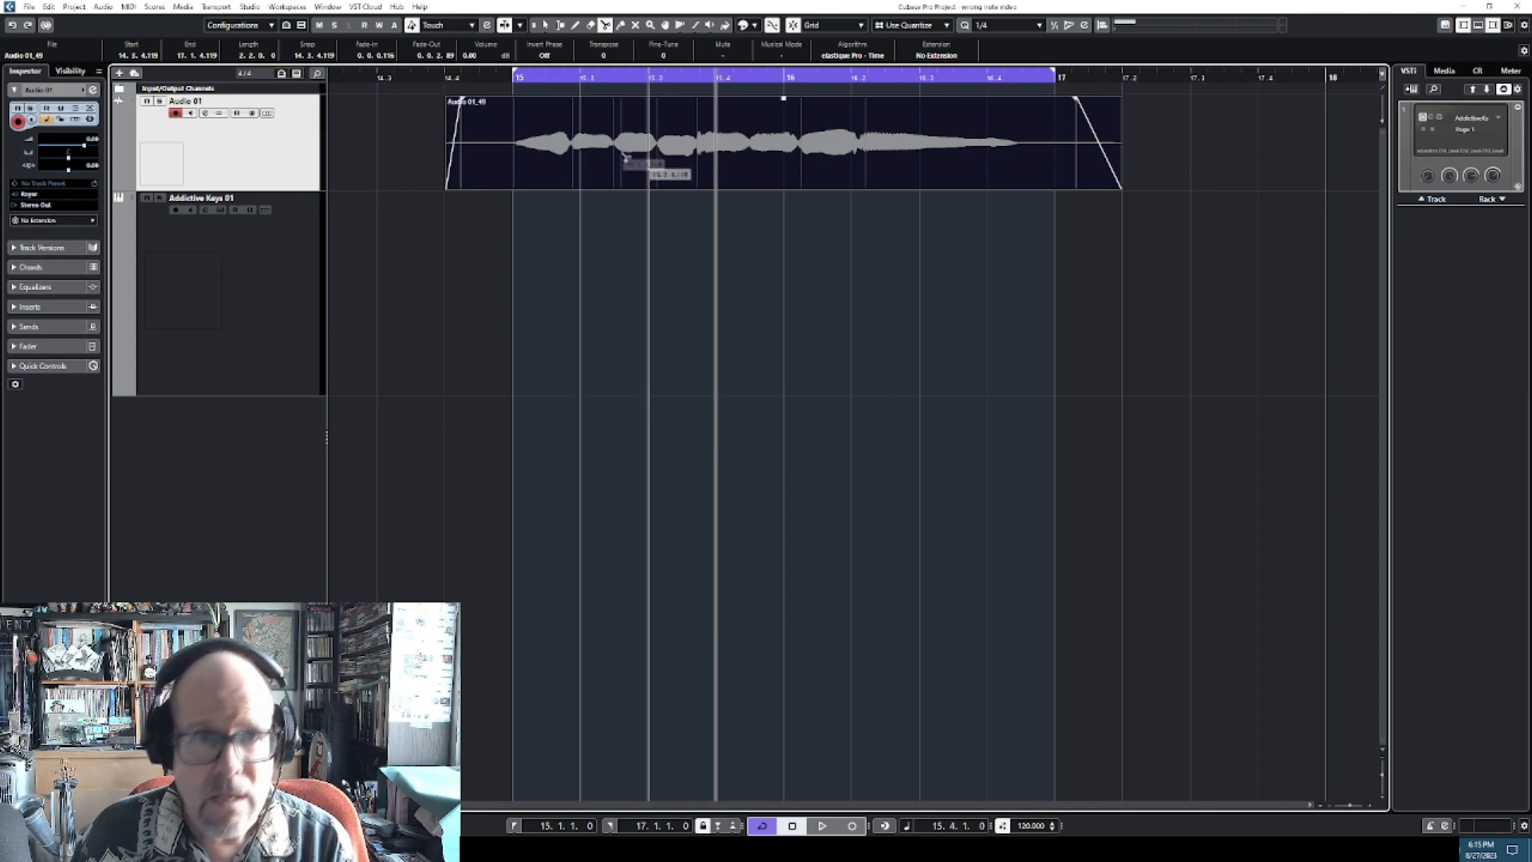
pyautogui.click(545, 26)
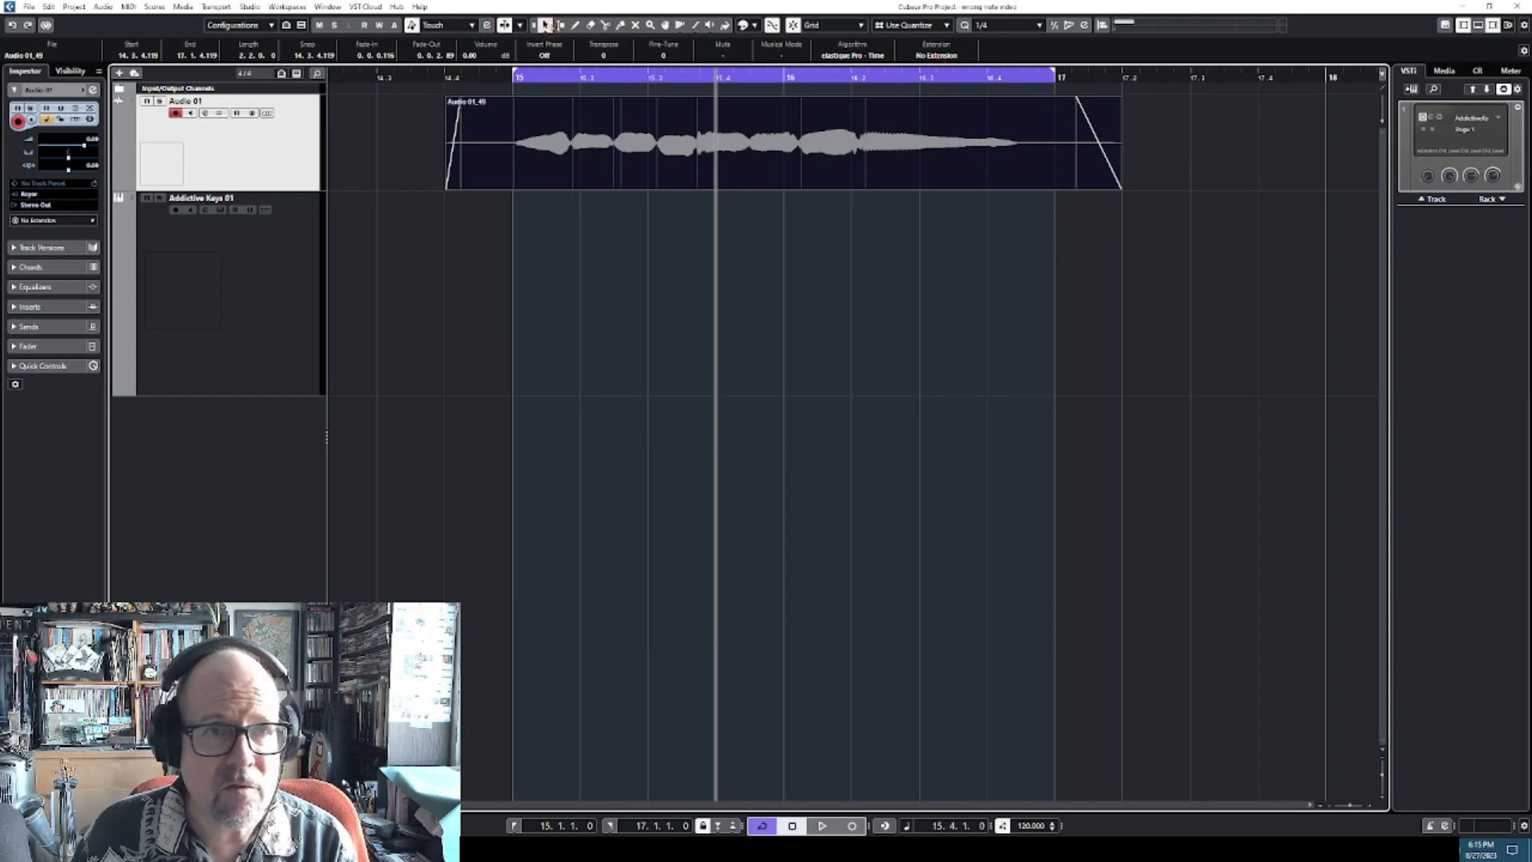
# Apply the Melodyne extension to the Audio 01 event.
pyautogui.click(918, 54)
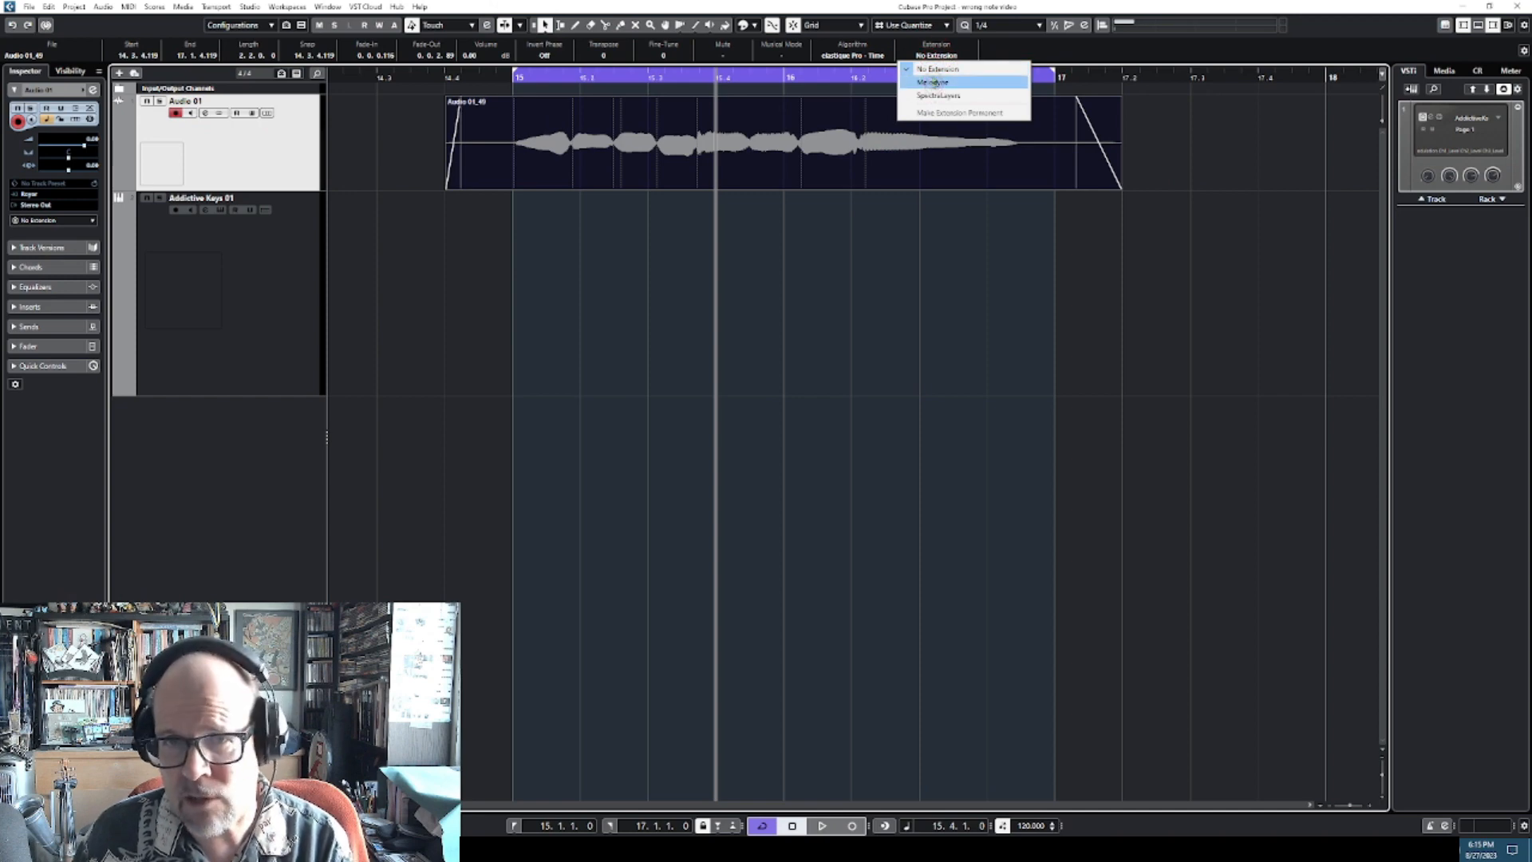
pyautogui.click(961, 251)
pyautogui.click(1204, 168)
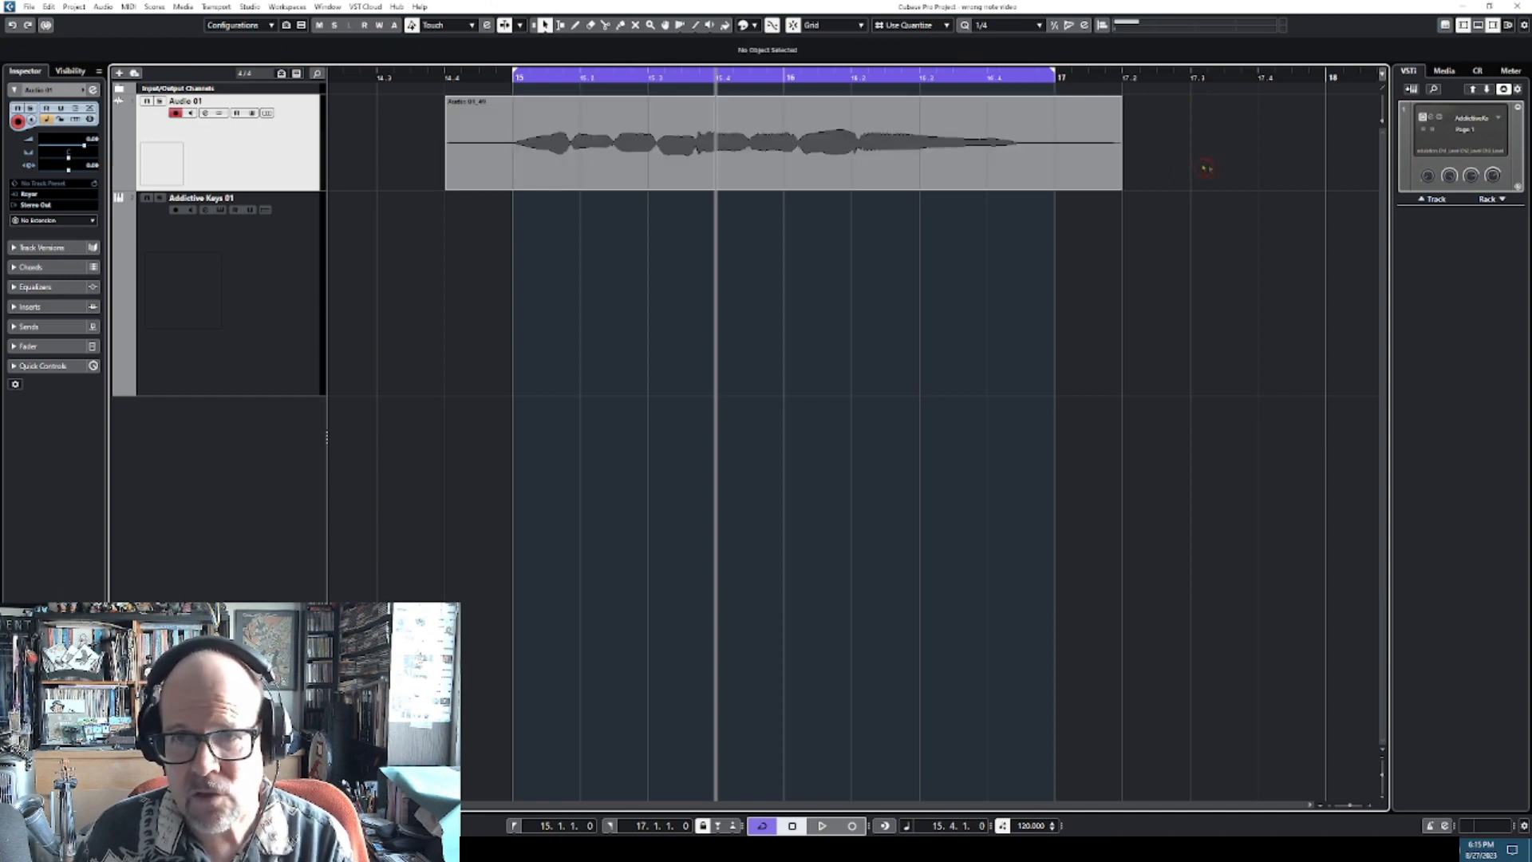
pyautogui.click(838, 149)
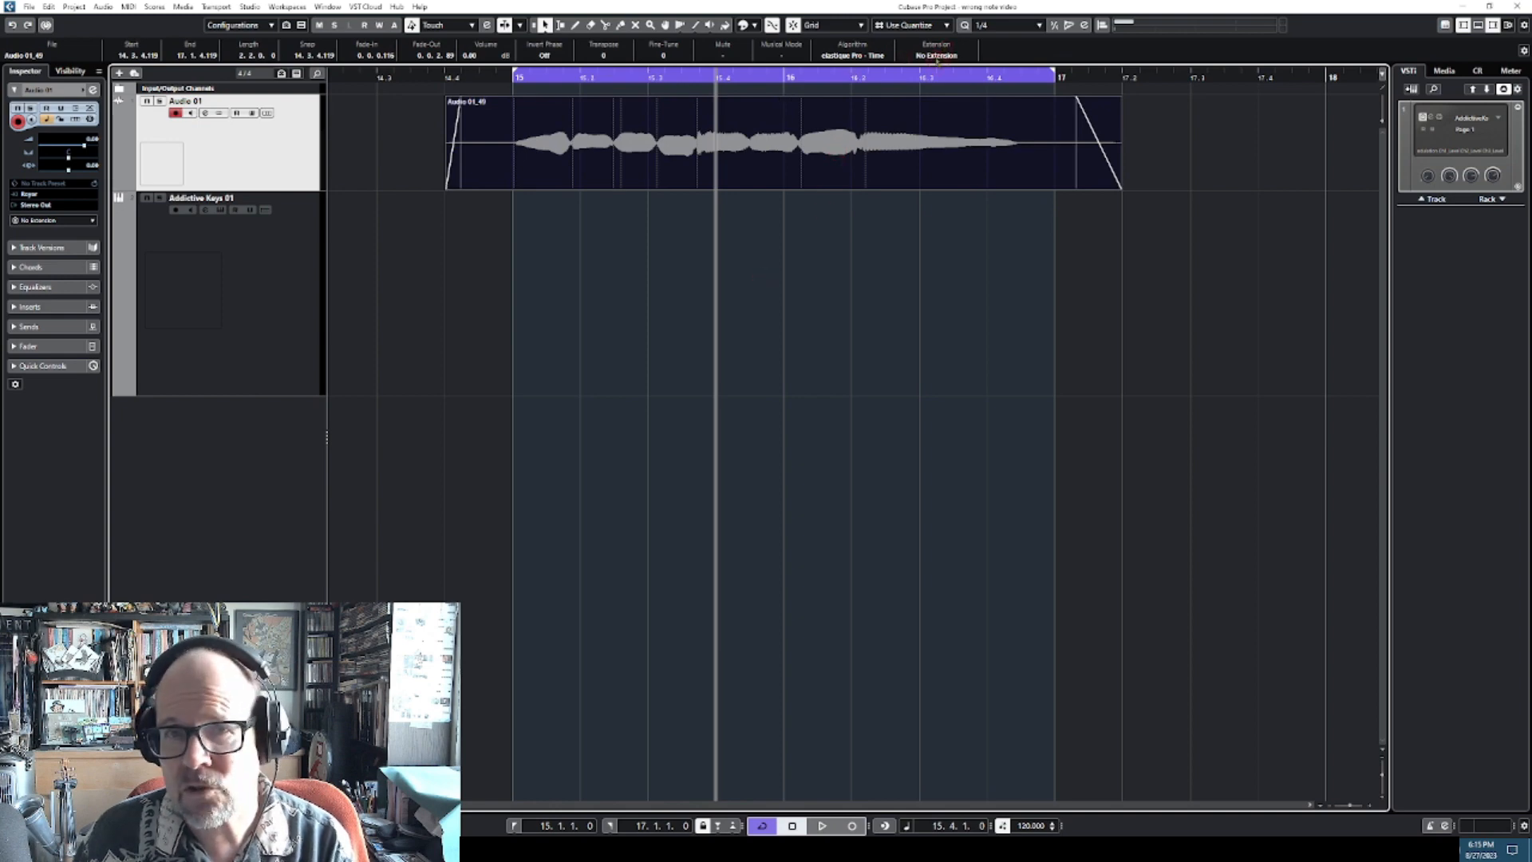
pyautogui.click(937, 55)
pyautogui.click(948, 104)
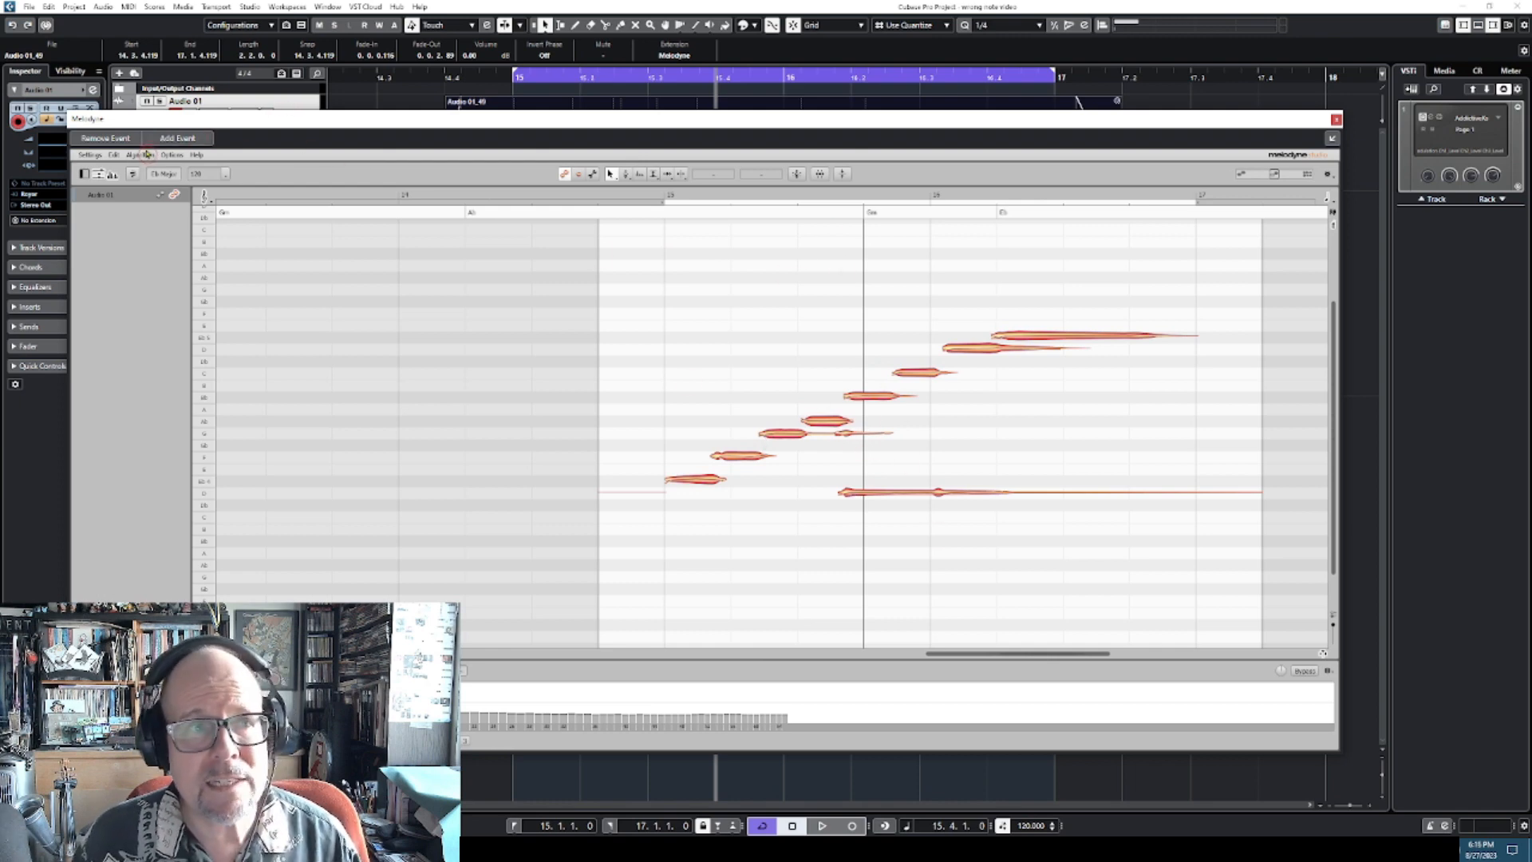
# Re-analyse the recording with Melodyne's Melodic (Standard) algorithm and play it from bar 15.
pyautogui.click(141, 154)
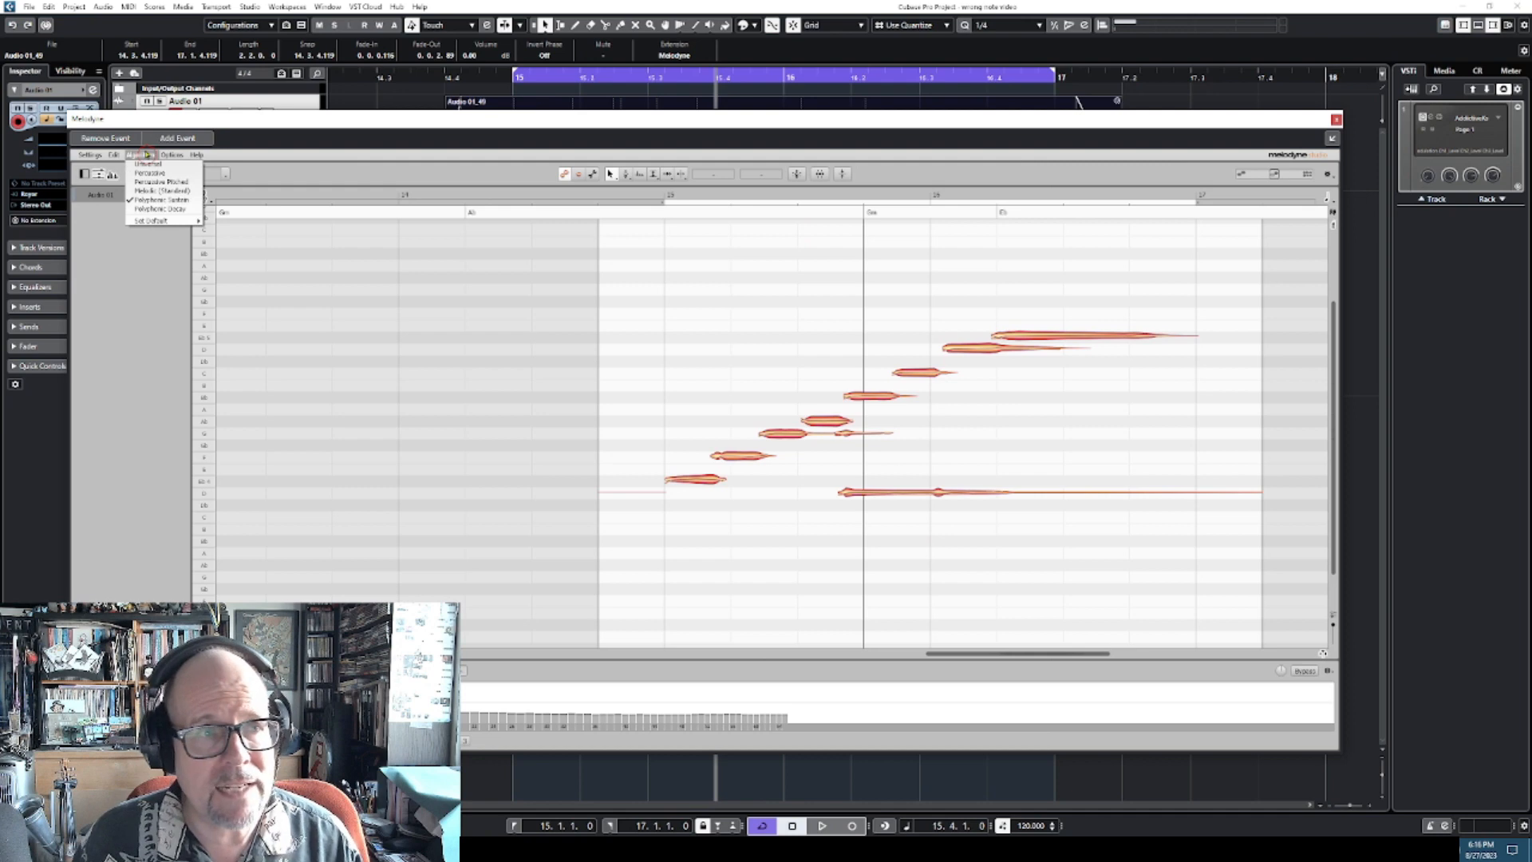
pyautogui.click(144, 195)
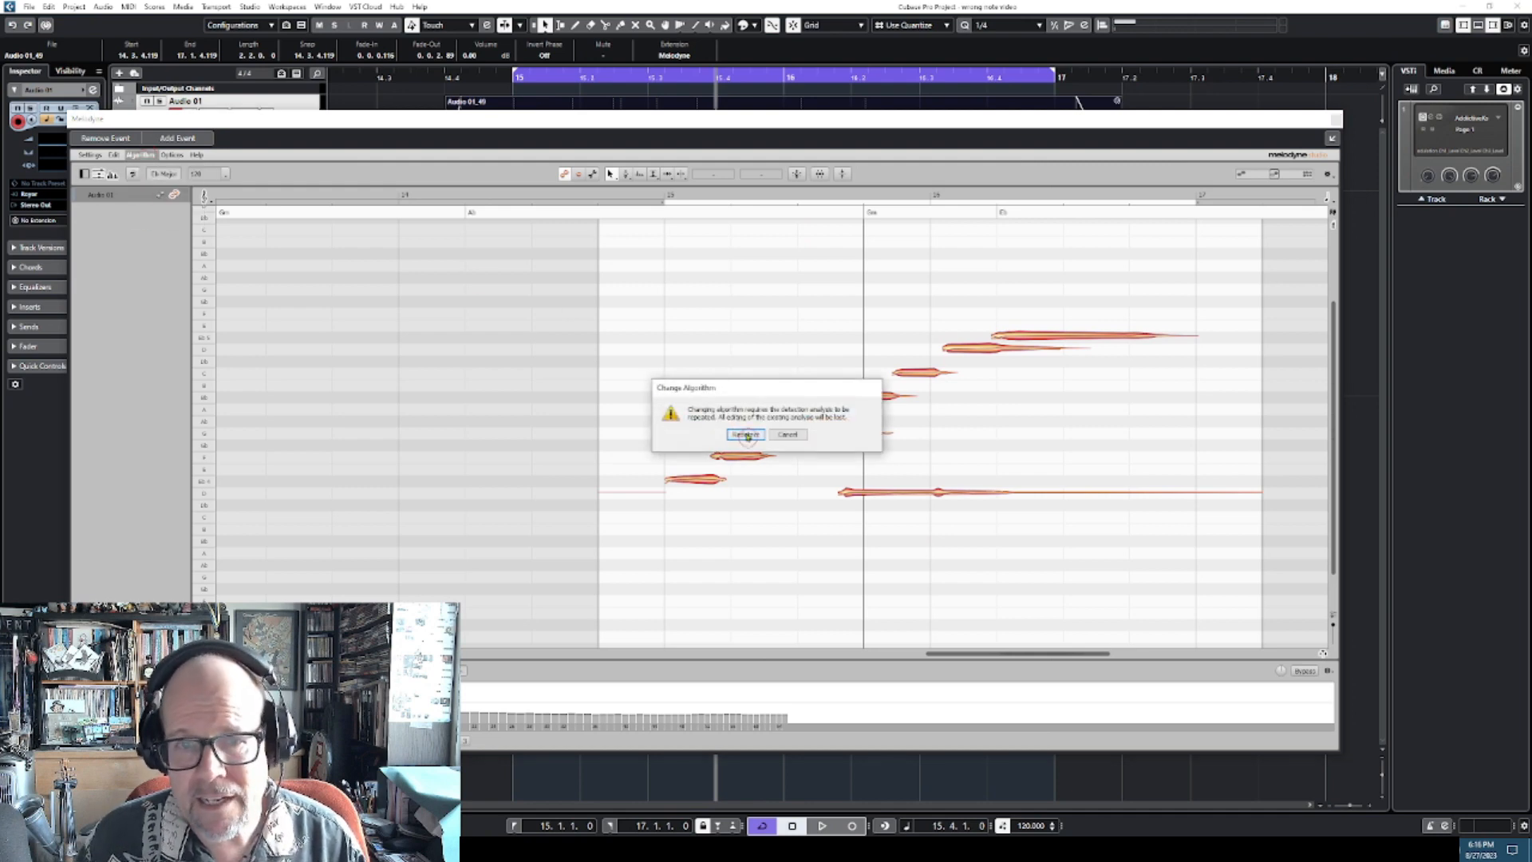
pyautogui.click(741, 433)
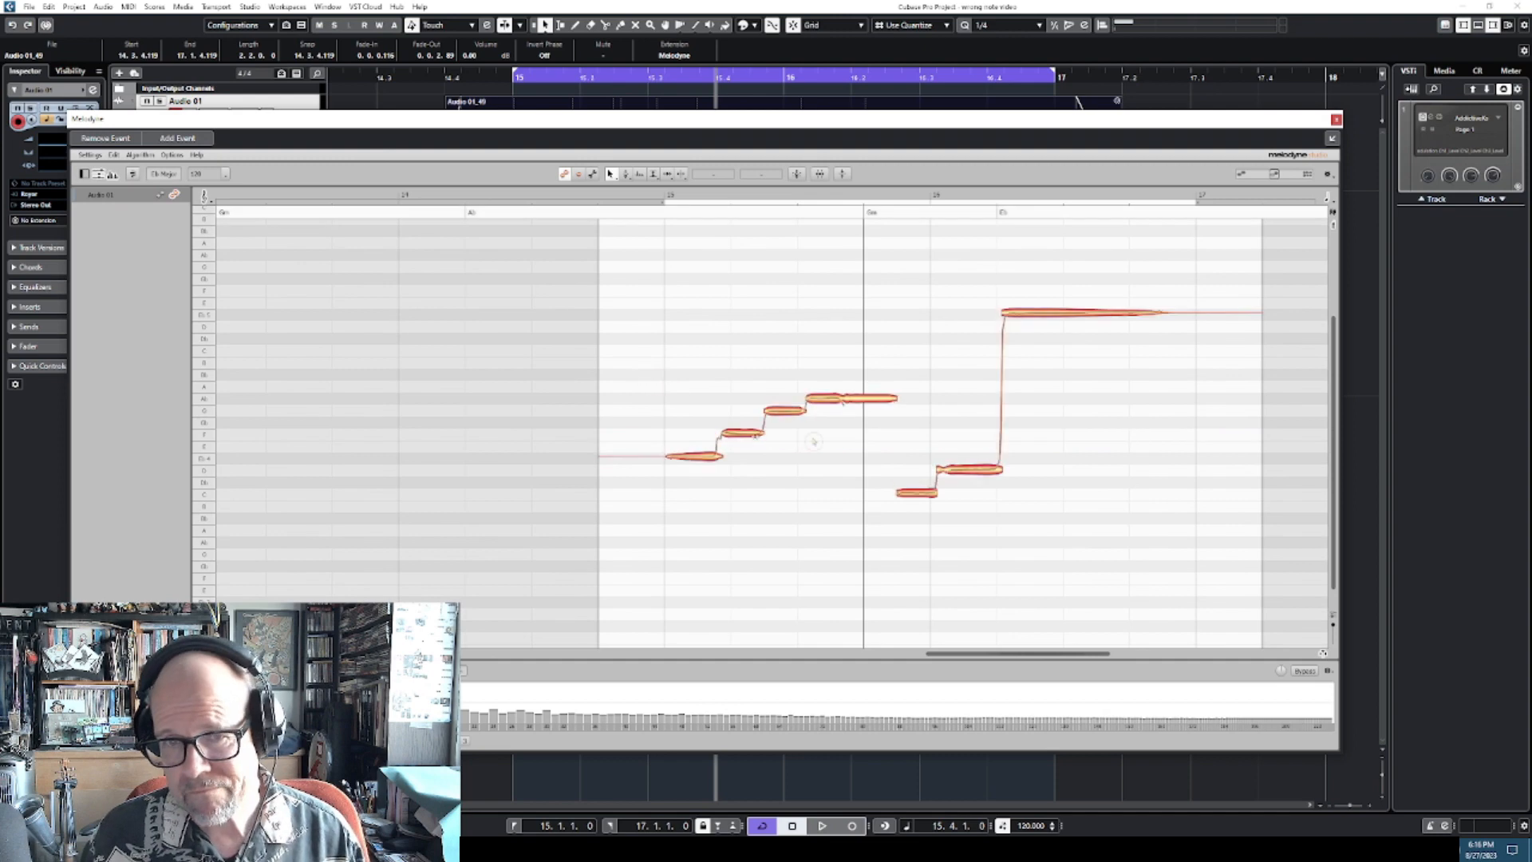
pyautogui.doubleClick(670, 195)
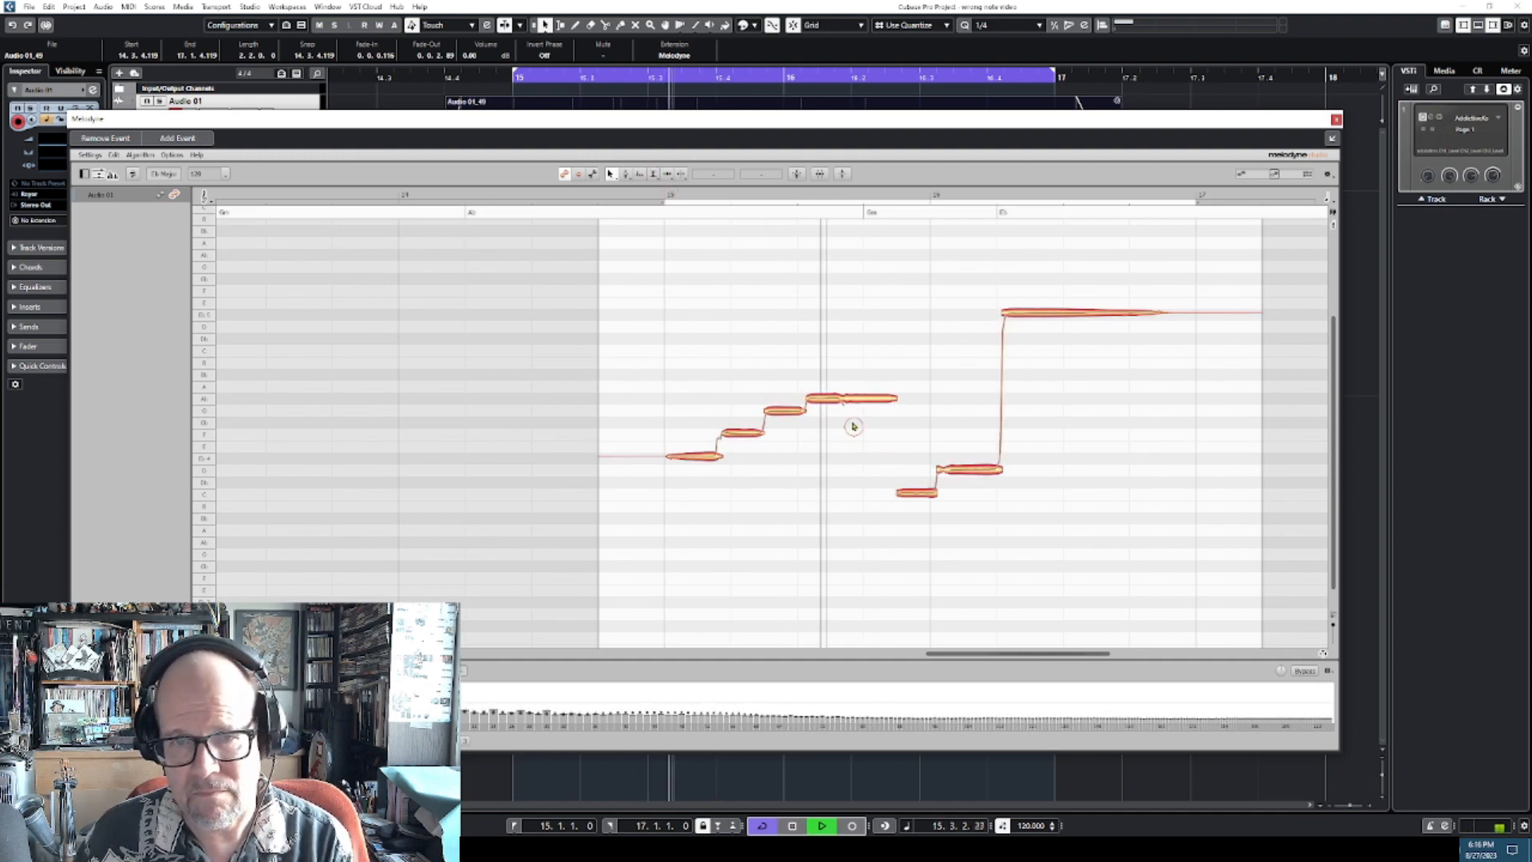
pyautogui.press('space')
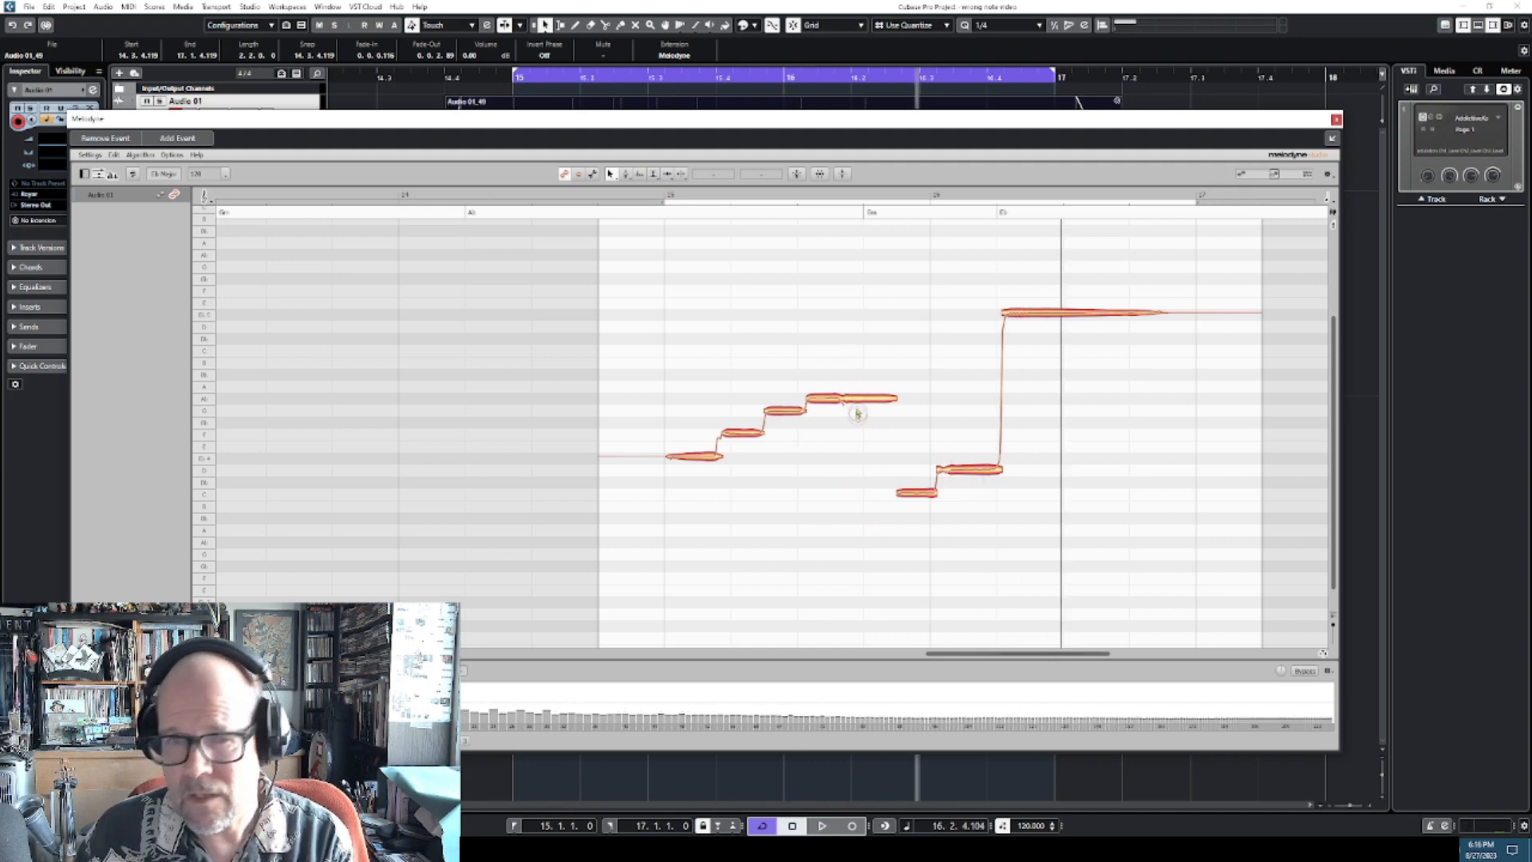
# Change the note detection algorithm back to Polyphonic Sustain and re-run the detection.
pyautogui.click(150, 155)
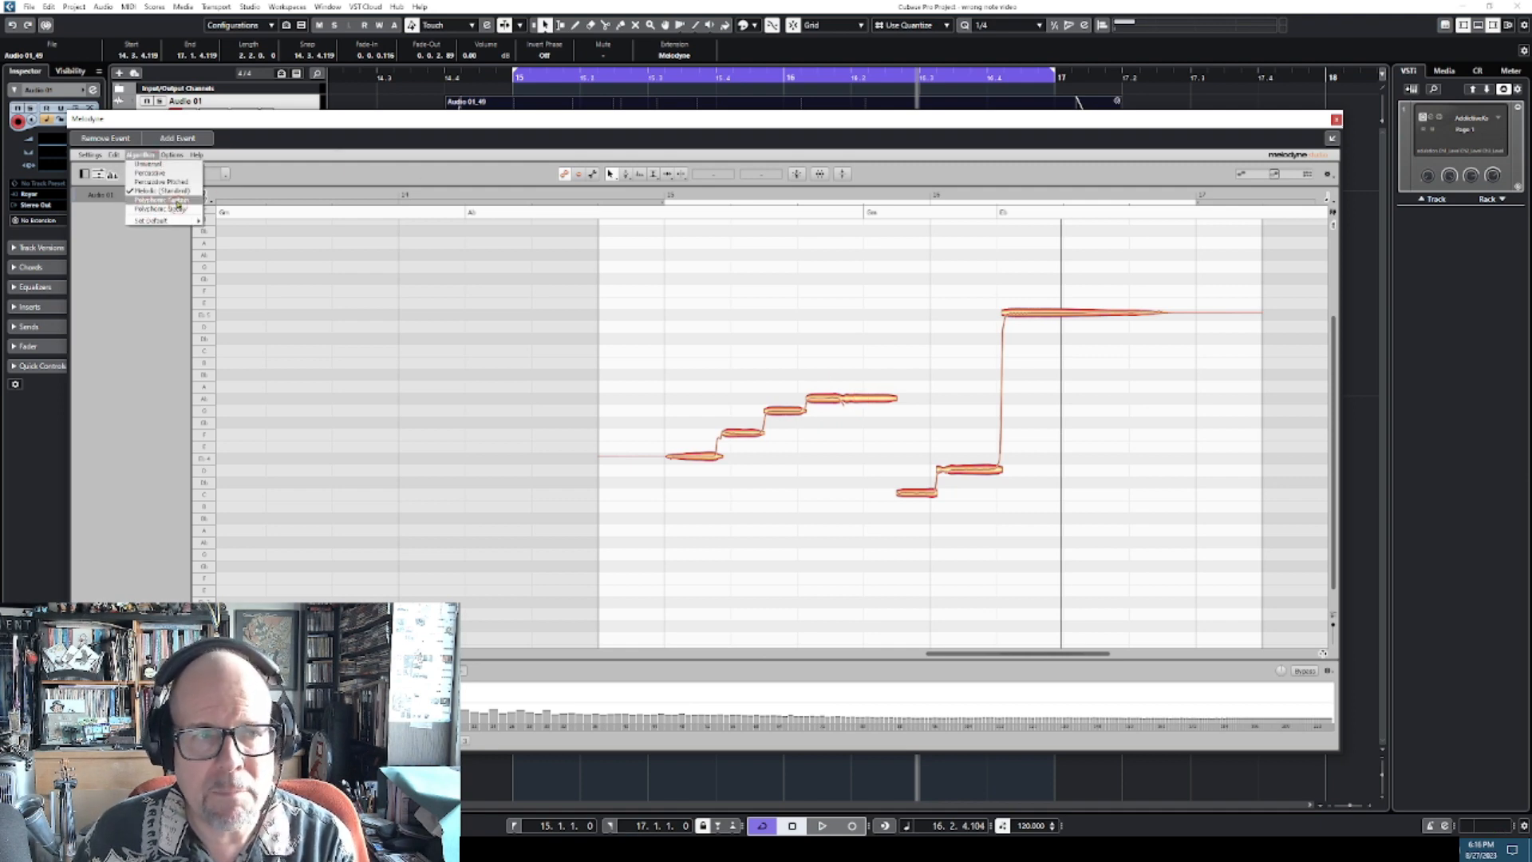
pyautogui.click(177, 209)
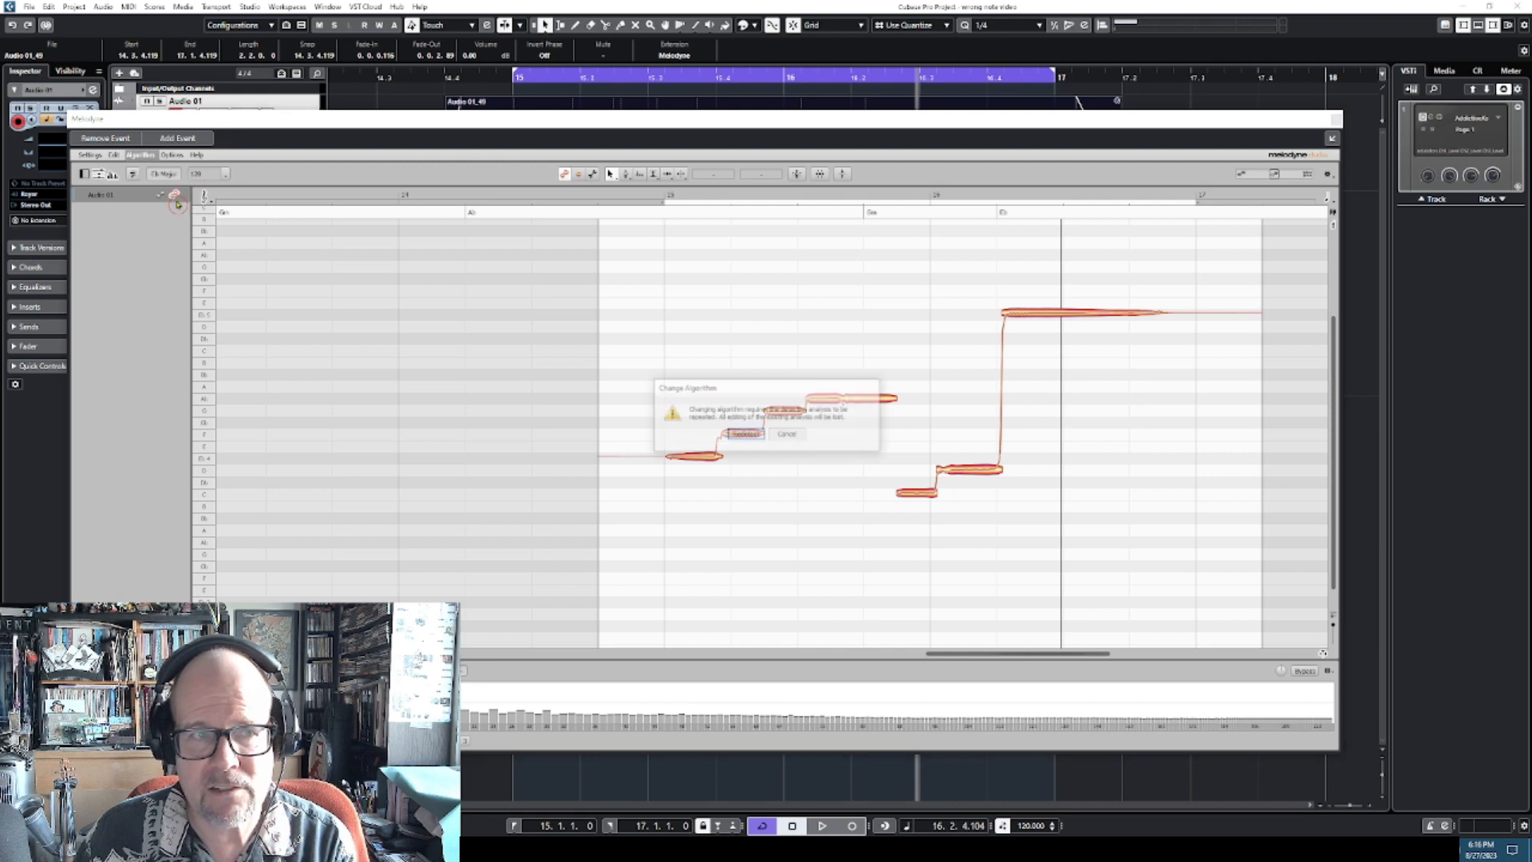
pyautogui.click(741, 436)
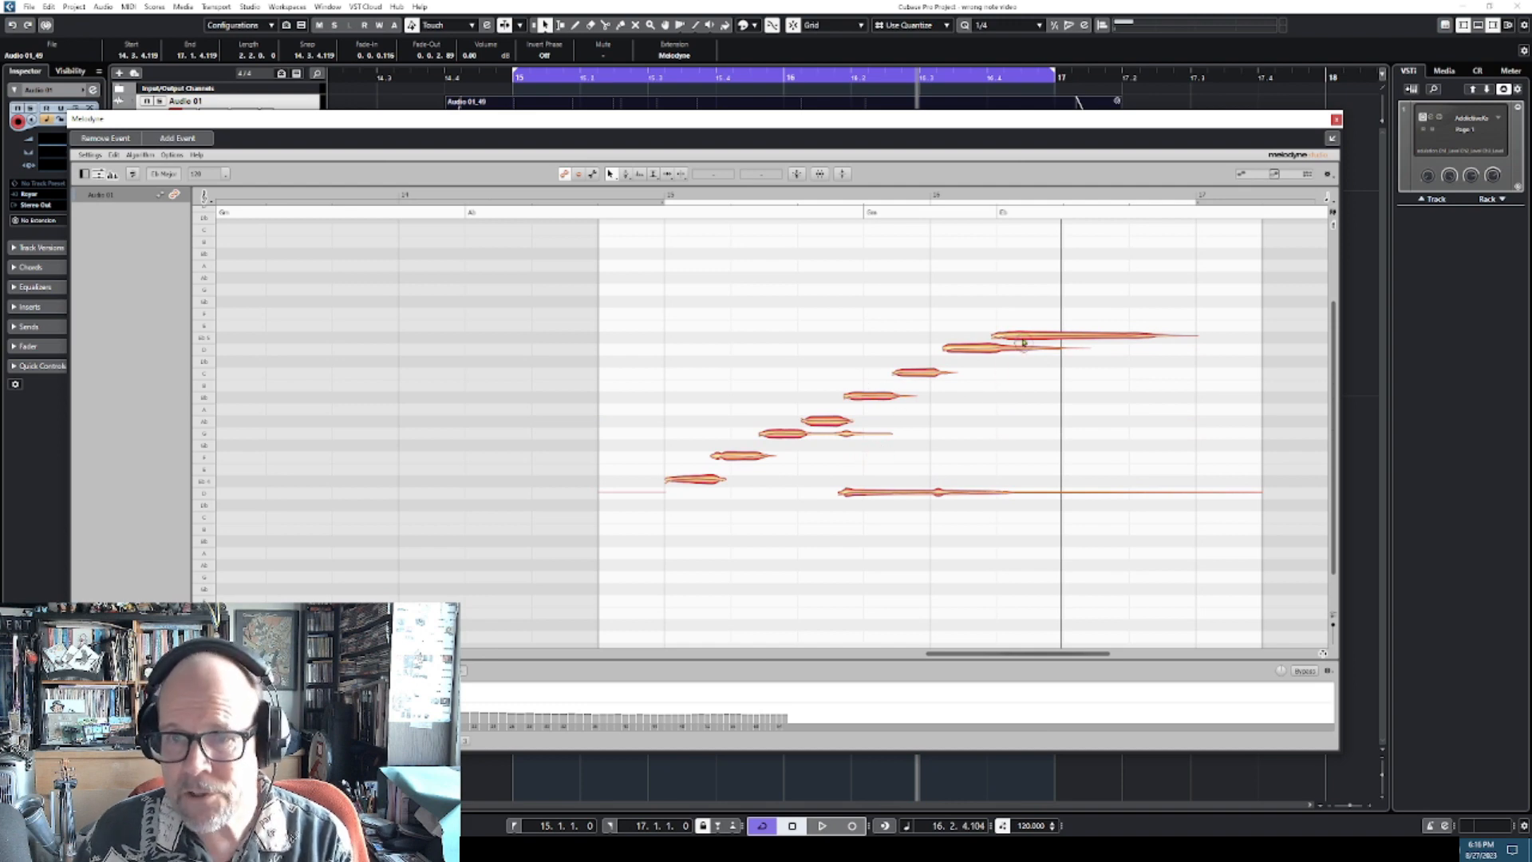
# Delete the long stray low D note beneath the ascending scale.
pyautogui.click(858, 493)
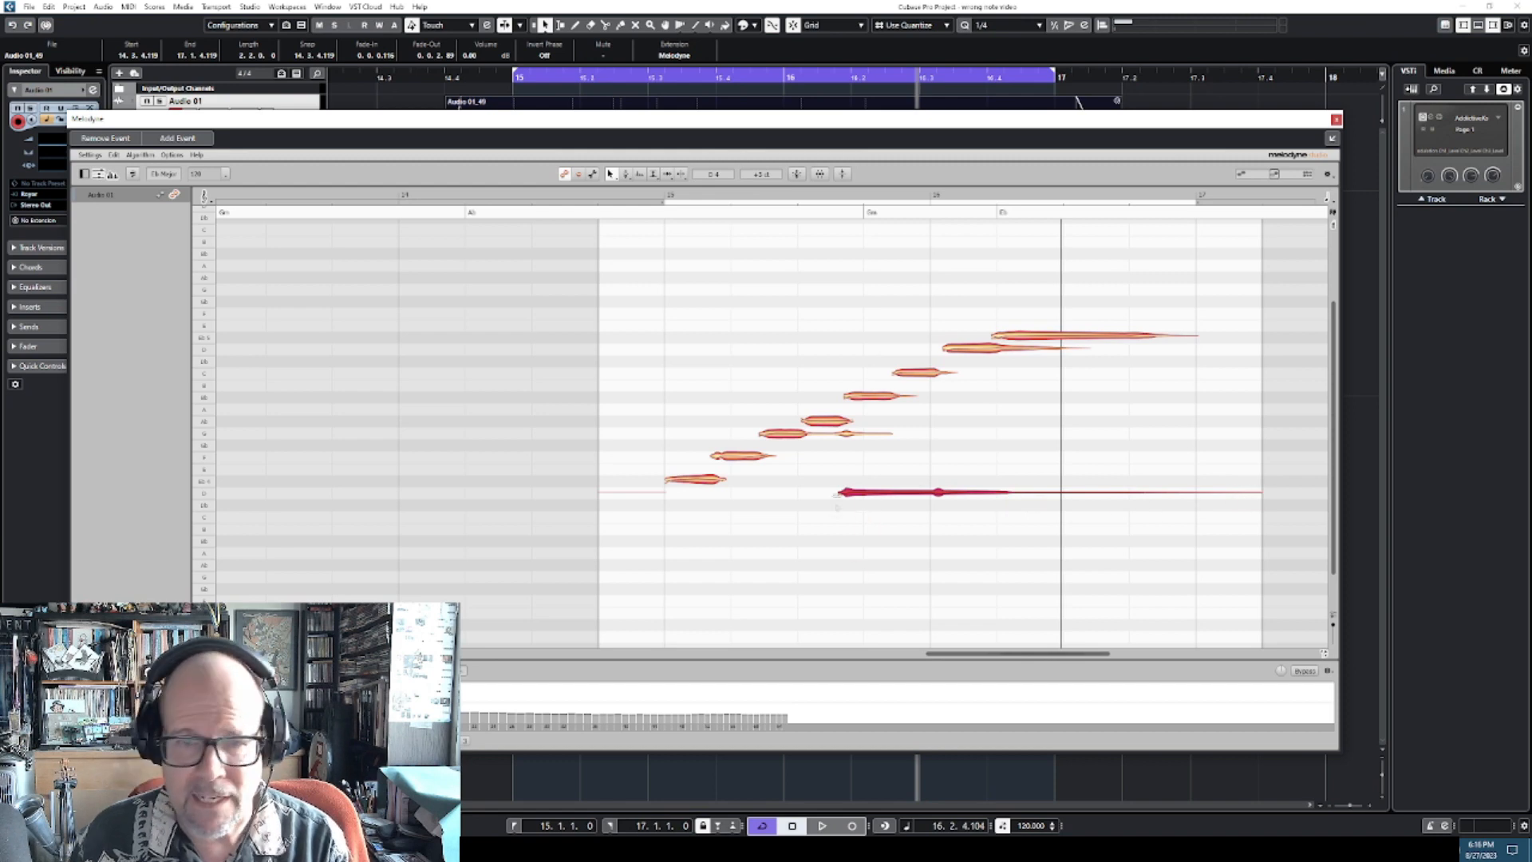
pyautogui.click(863, 478)
pyautogui.click(855, 494)
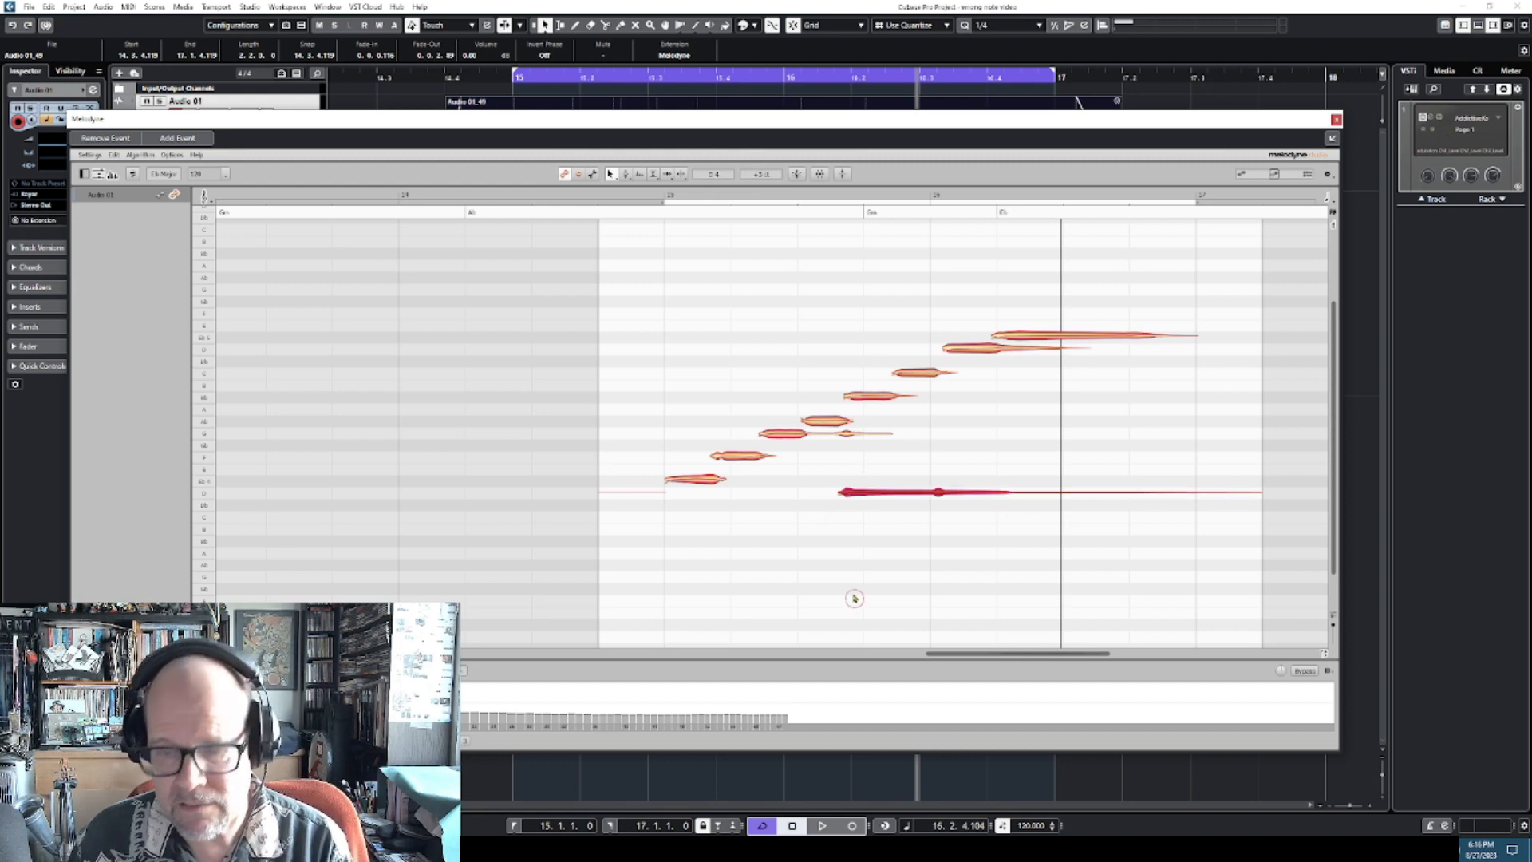
pyautogui.press('Delete')
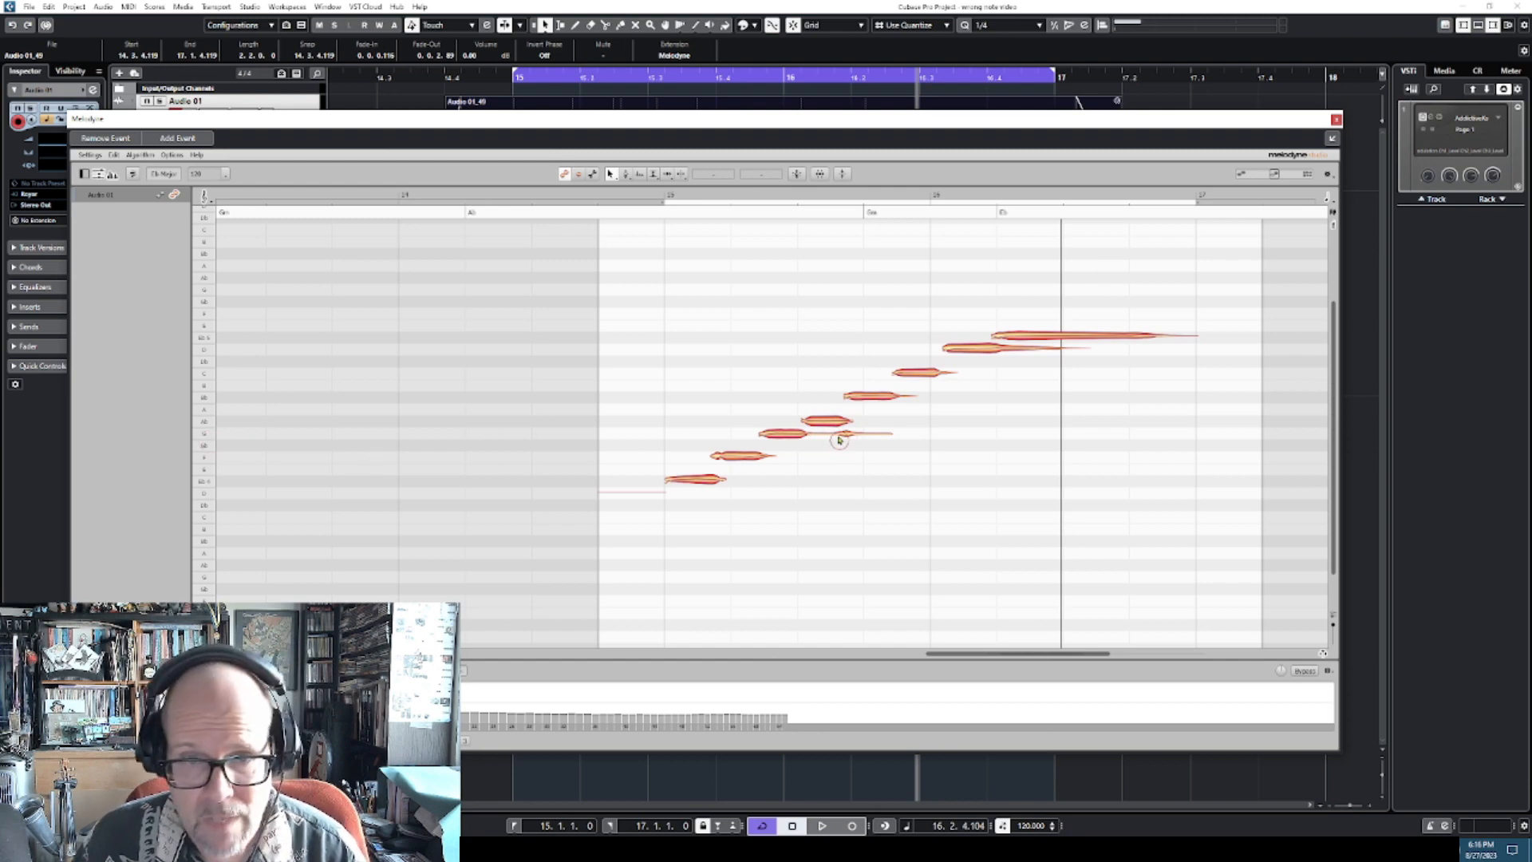
# Remove the stray blob trailing the G note and play the cleaned phrase from bar 15.
pyautogui.click(830, 435)
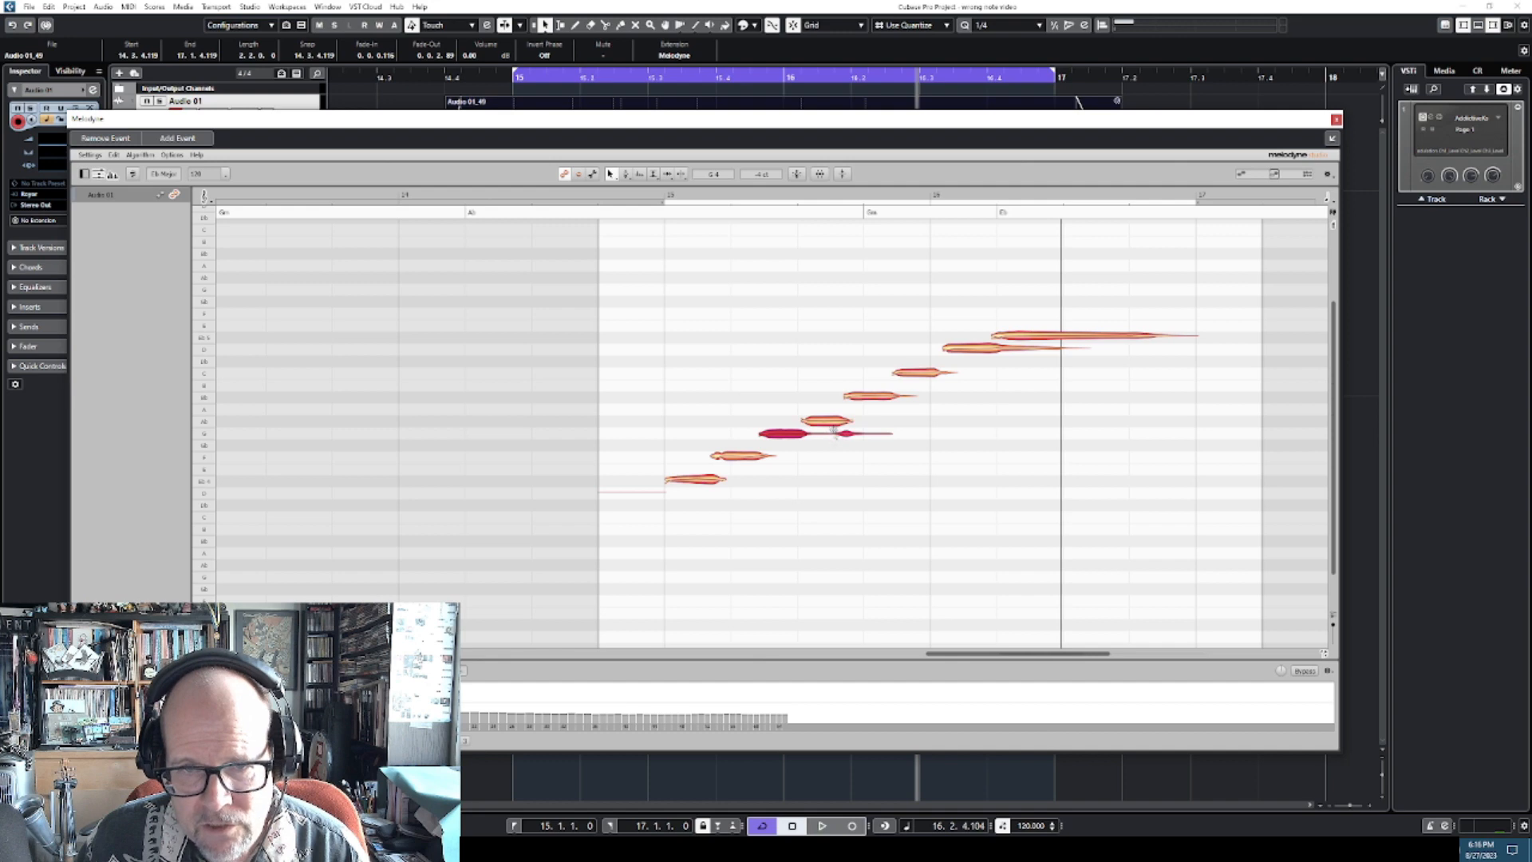
pyautogui.click(870, 509)
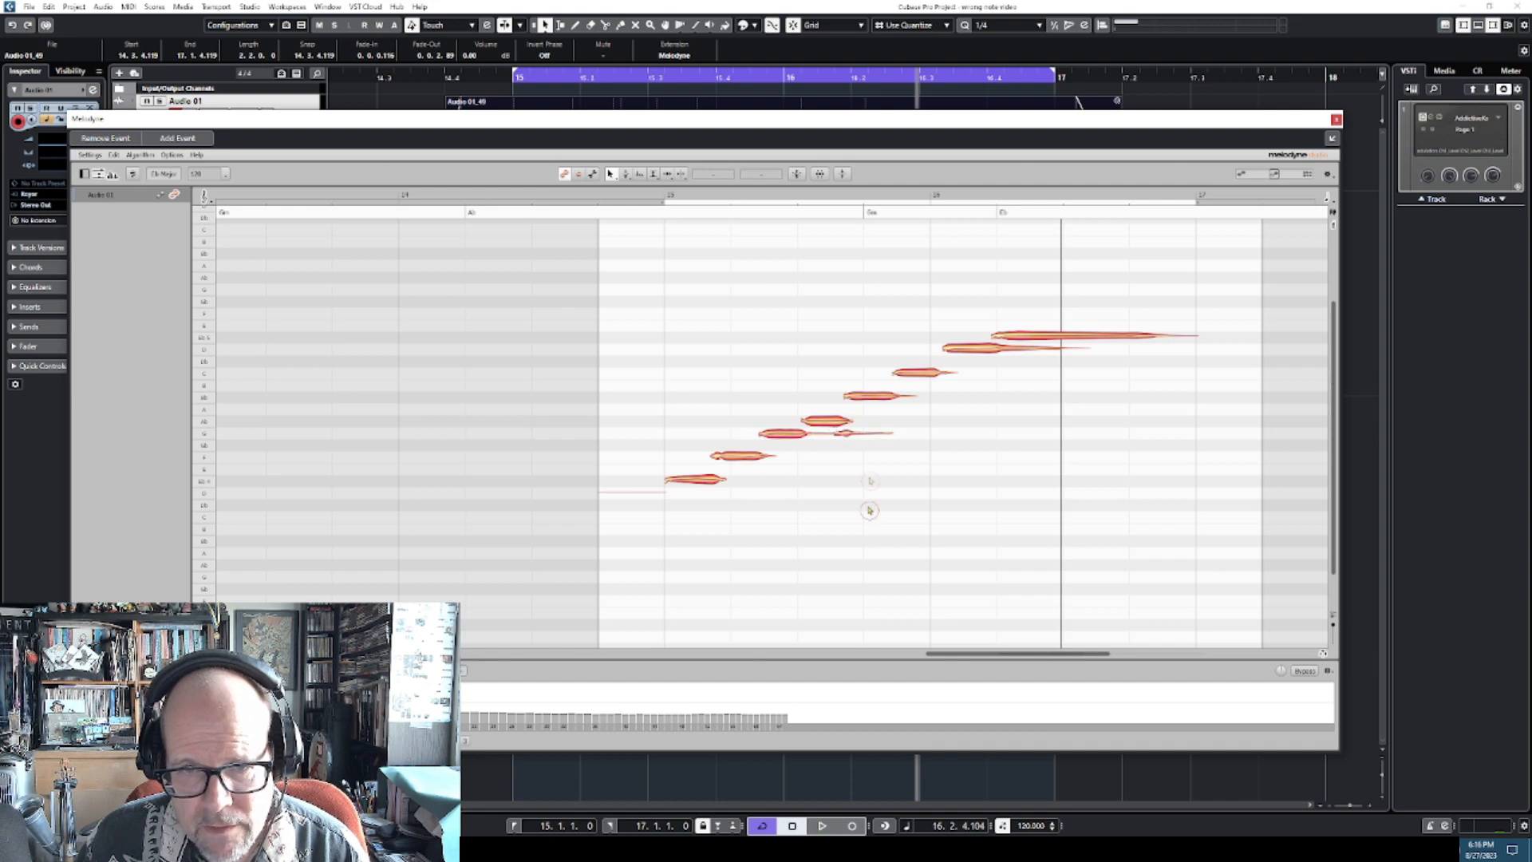
pyautogui.click(849, 435)
pyautogui.click(838, 568)
pyautogui.click(666, 199)
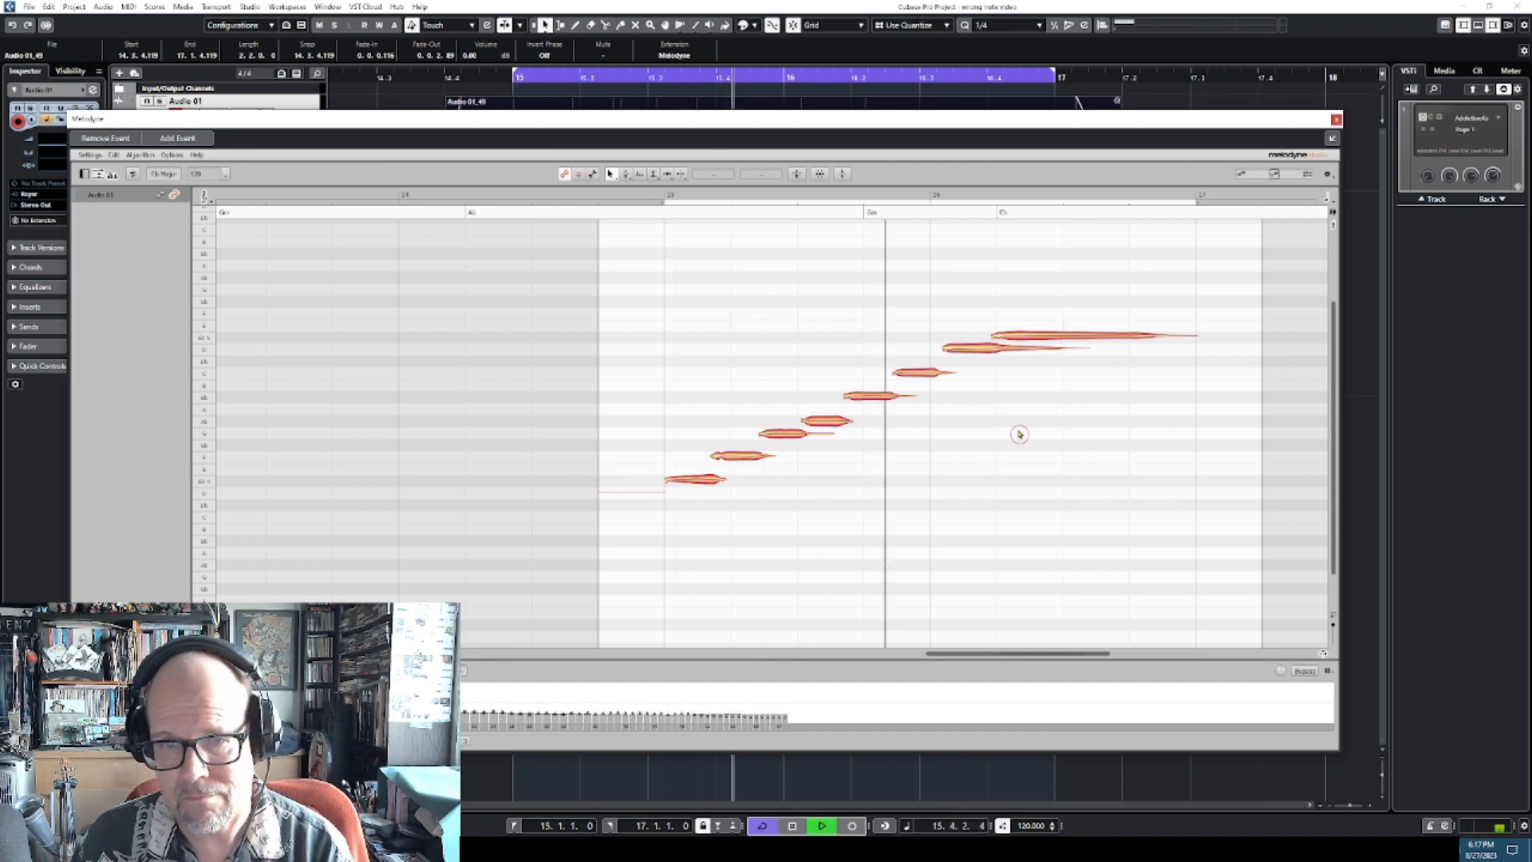
pyautogui.press('space')
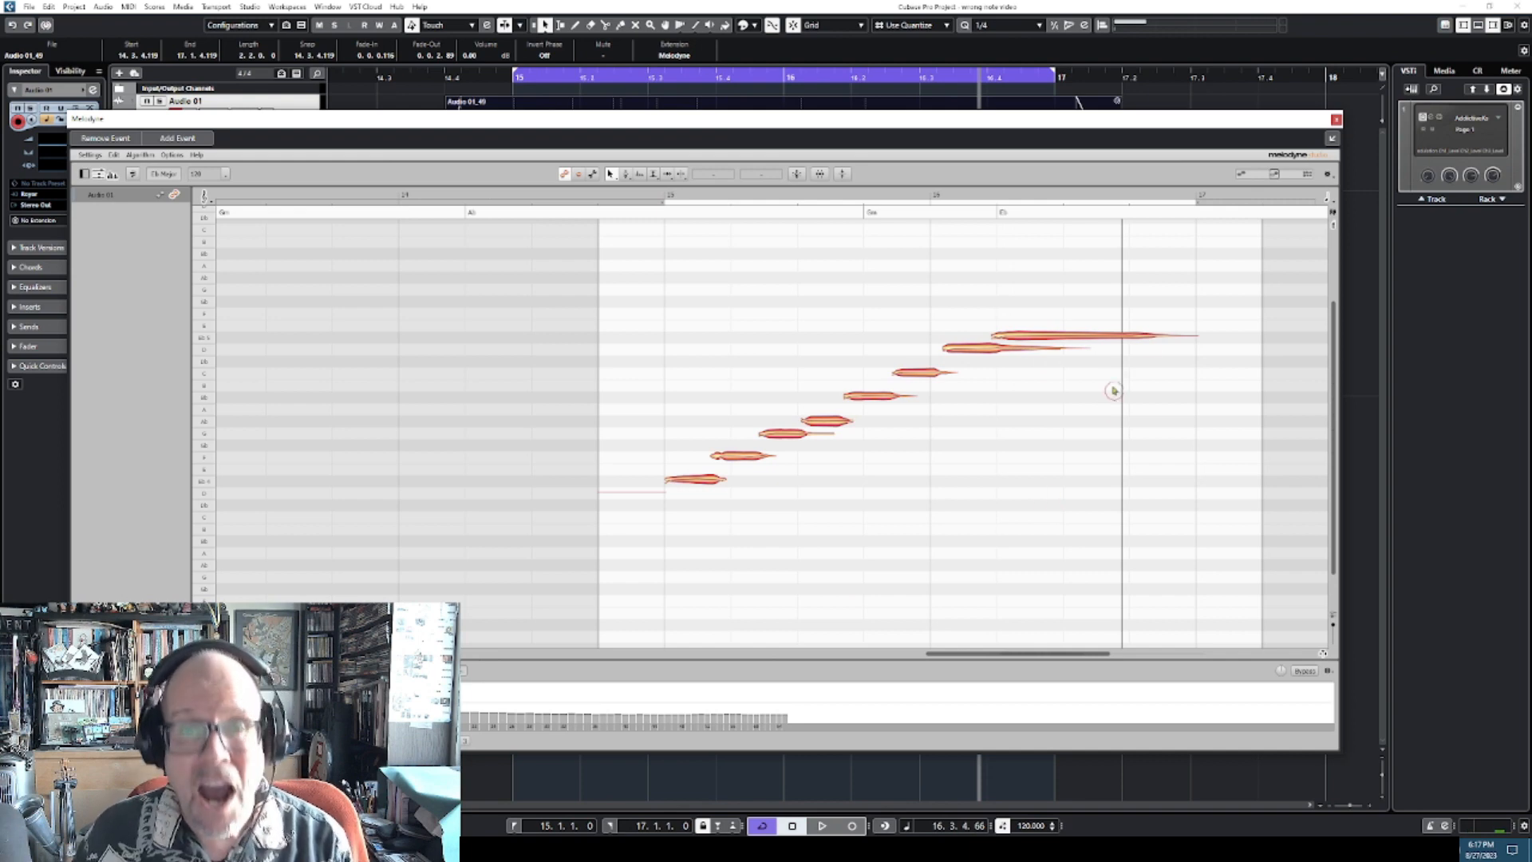
# Close the Melodyne editor and play the corrected event from bar 15 in the project.
pyautogui.click(1337, 120)
pyautogui.click(521, 80)
pyautogui.click(748, 180)
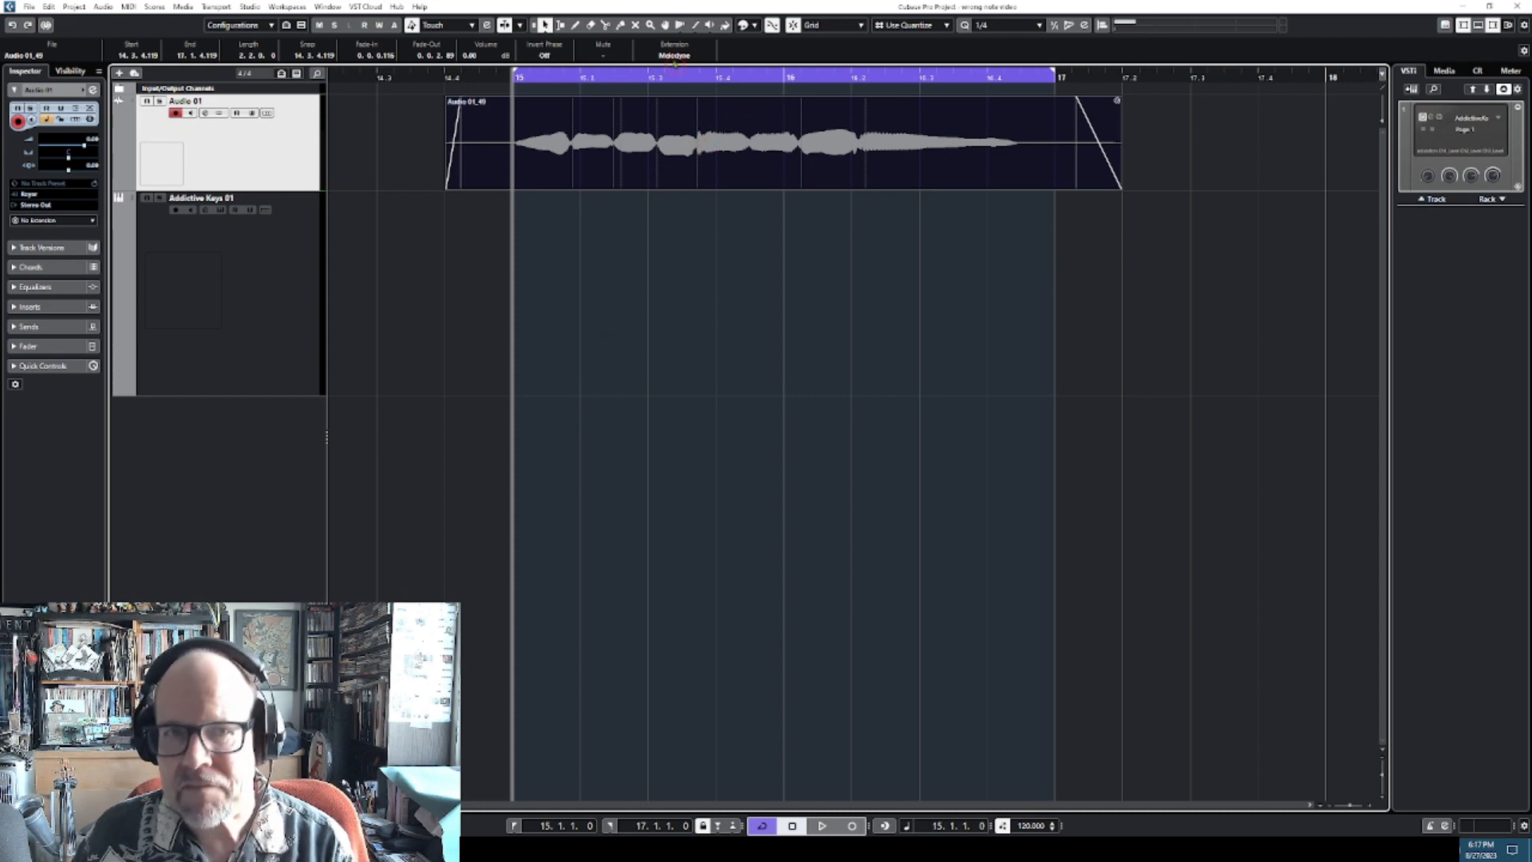
pyautogui.press('space')
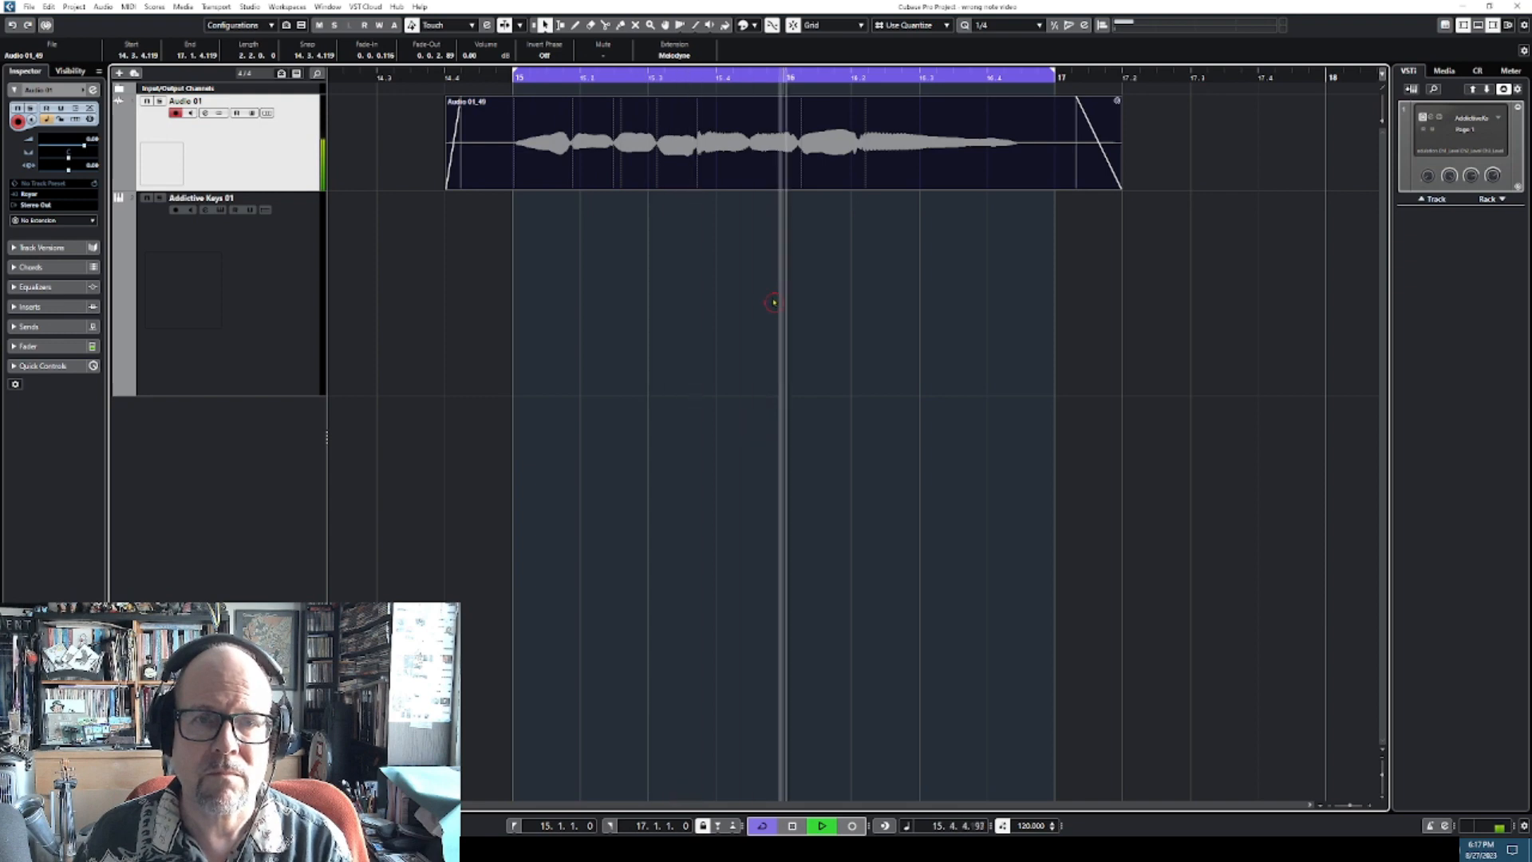
pyautogui.press('space')
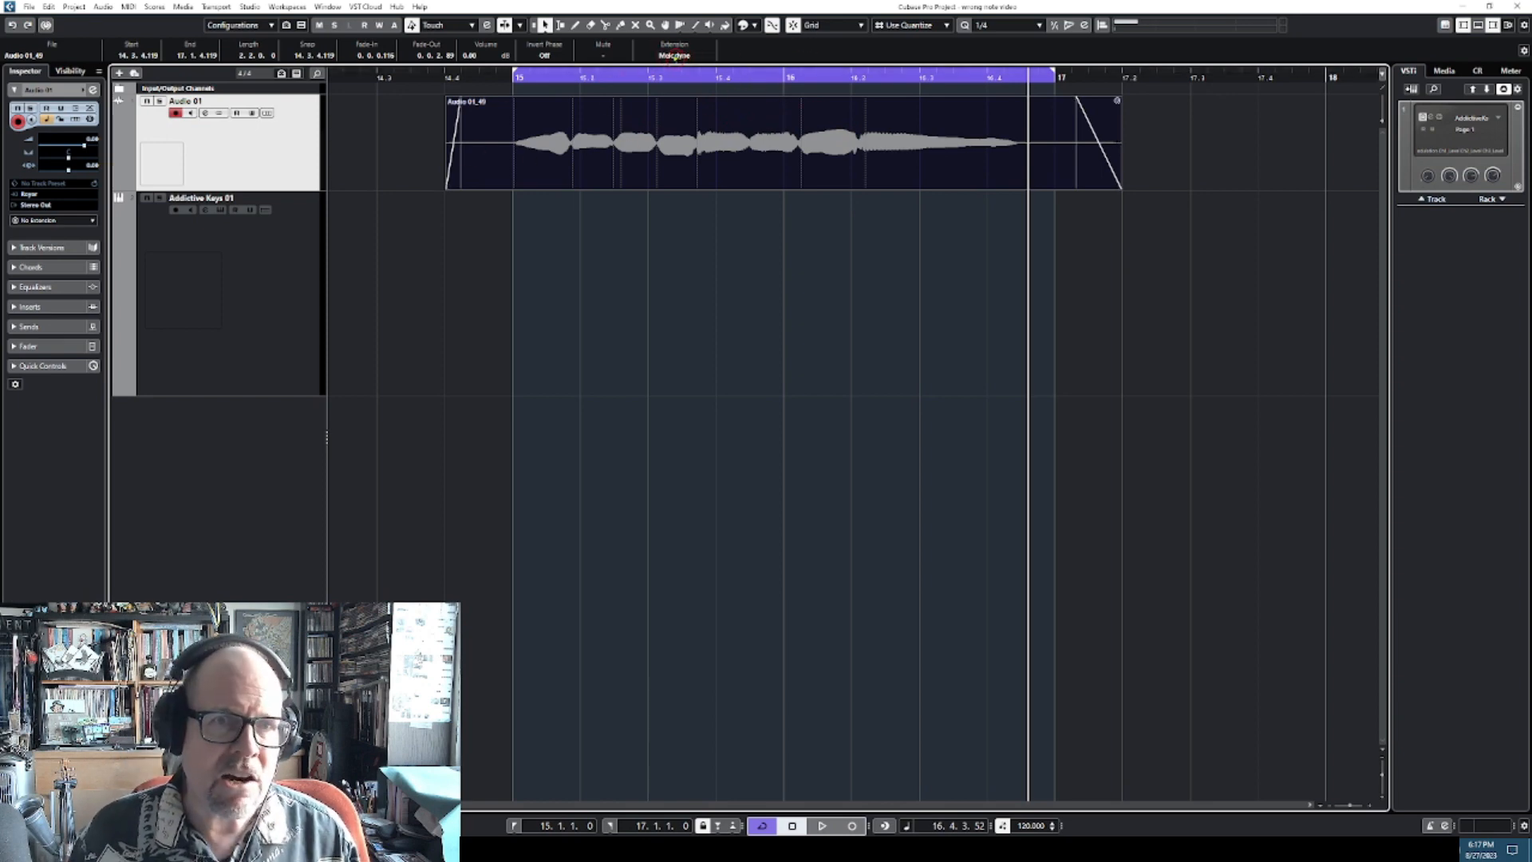
# Switch the audio event's extension from Melodyne to SpectraLayers.
pyautogui.click(674, 56)
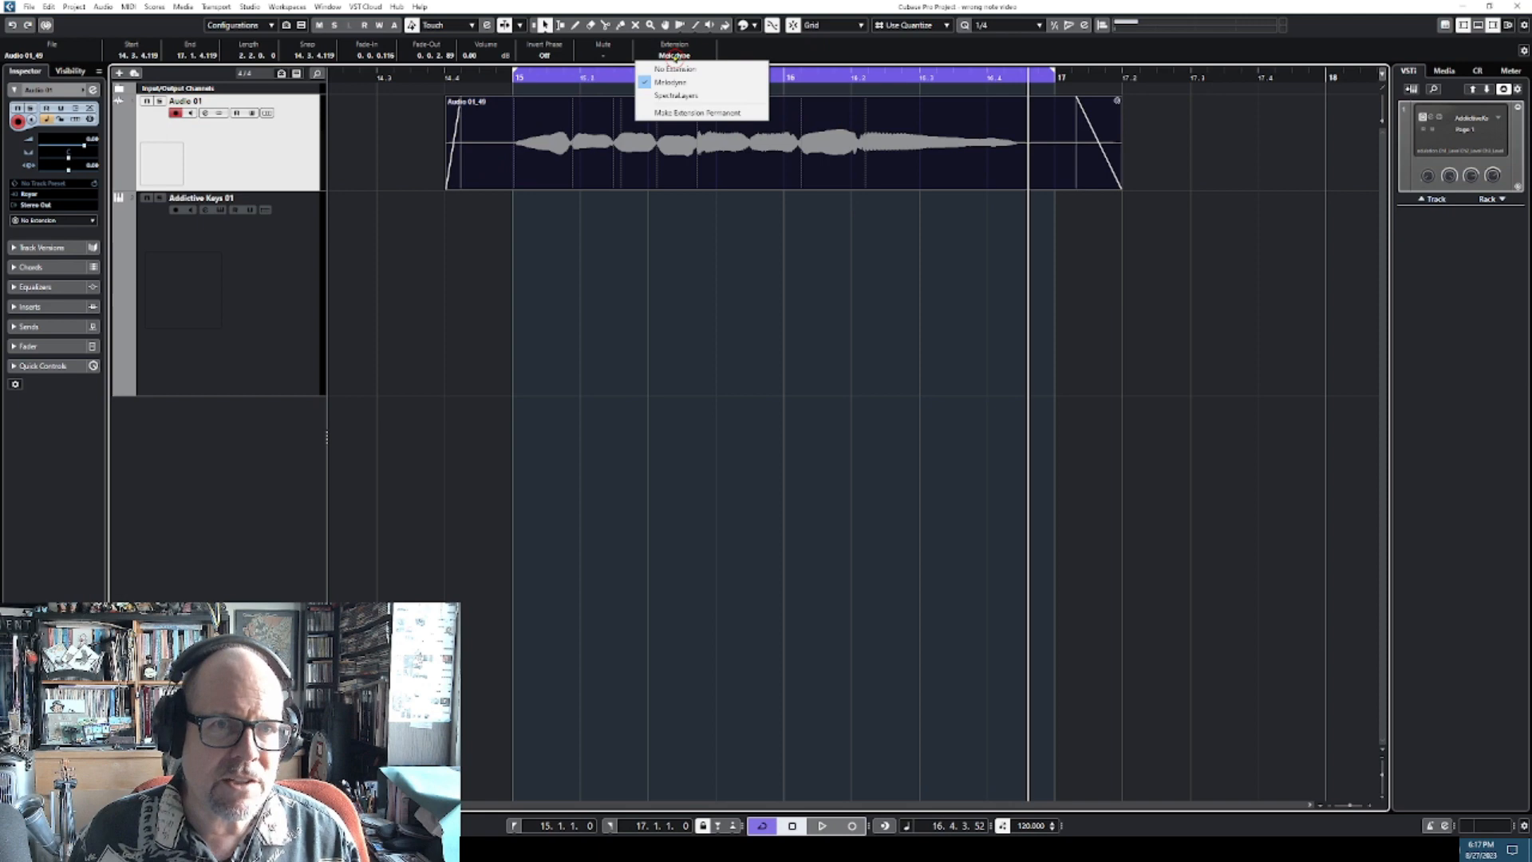
pyautogui.click(673, 96)
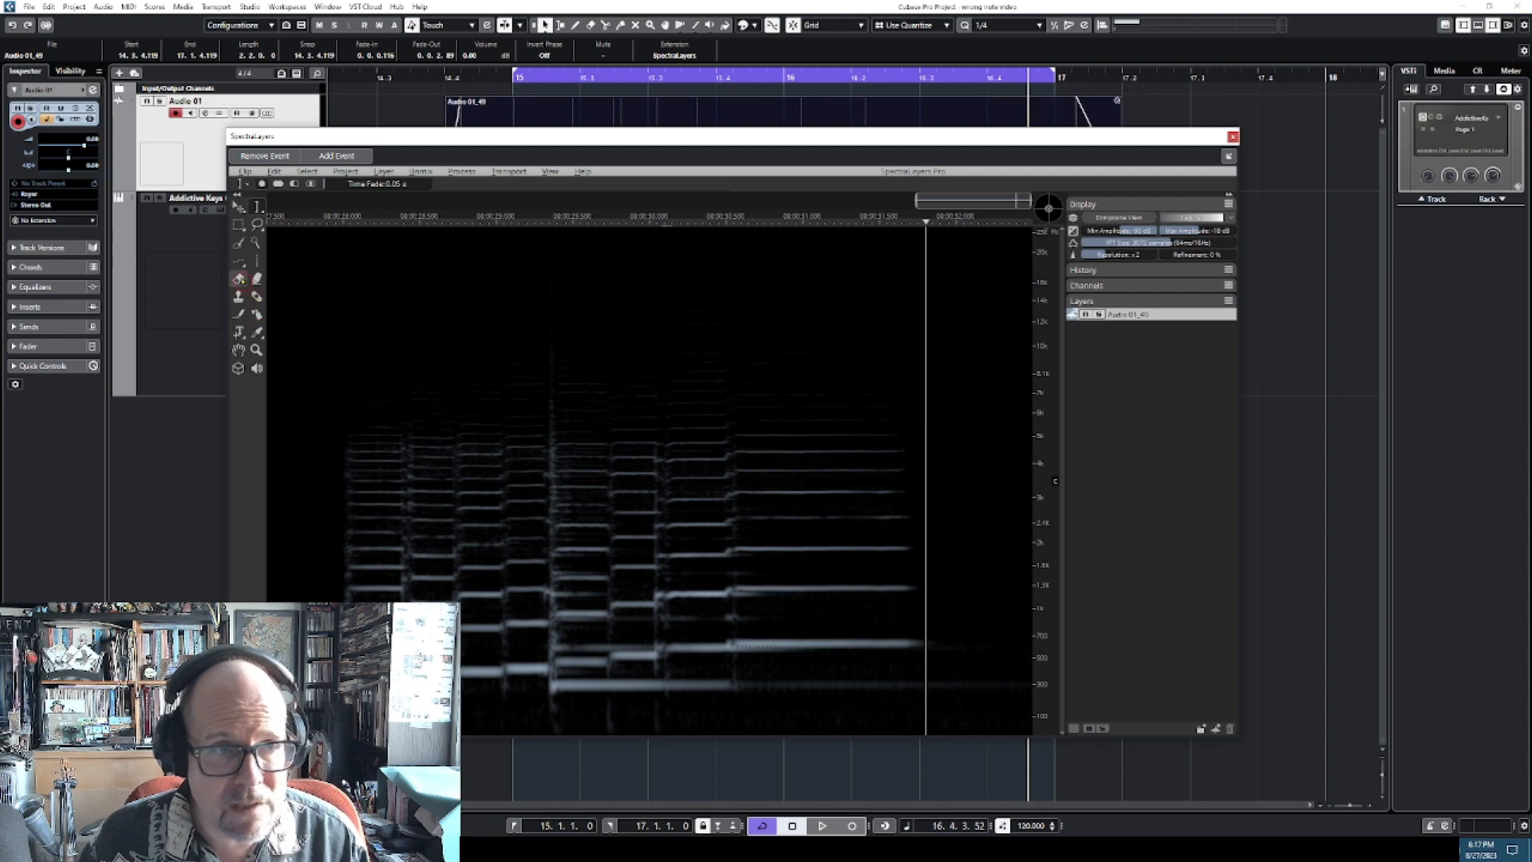
# Erase the wrong low note's lowest frequency band with a rectangular selection from its onset to the clip's end, and clear the selection.
pyautogui.click(238, 224)
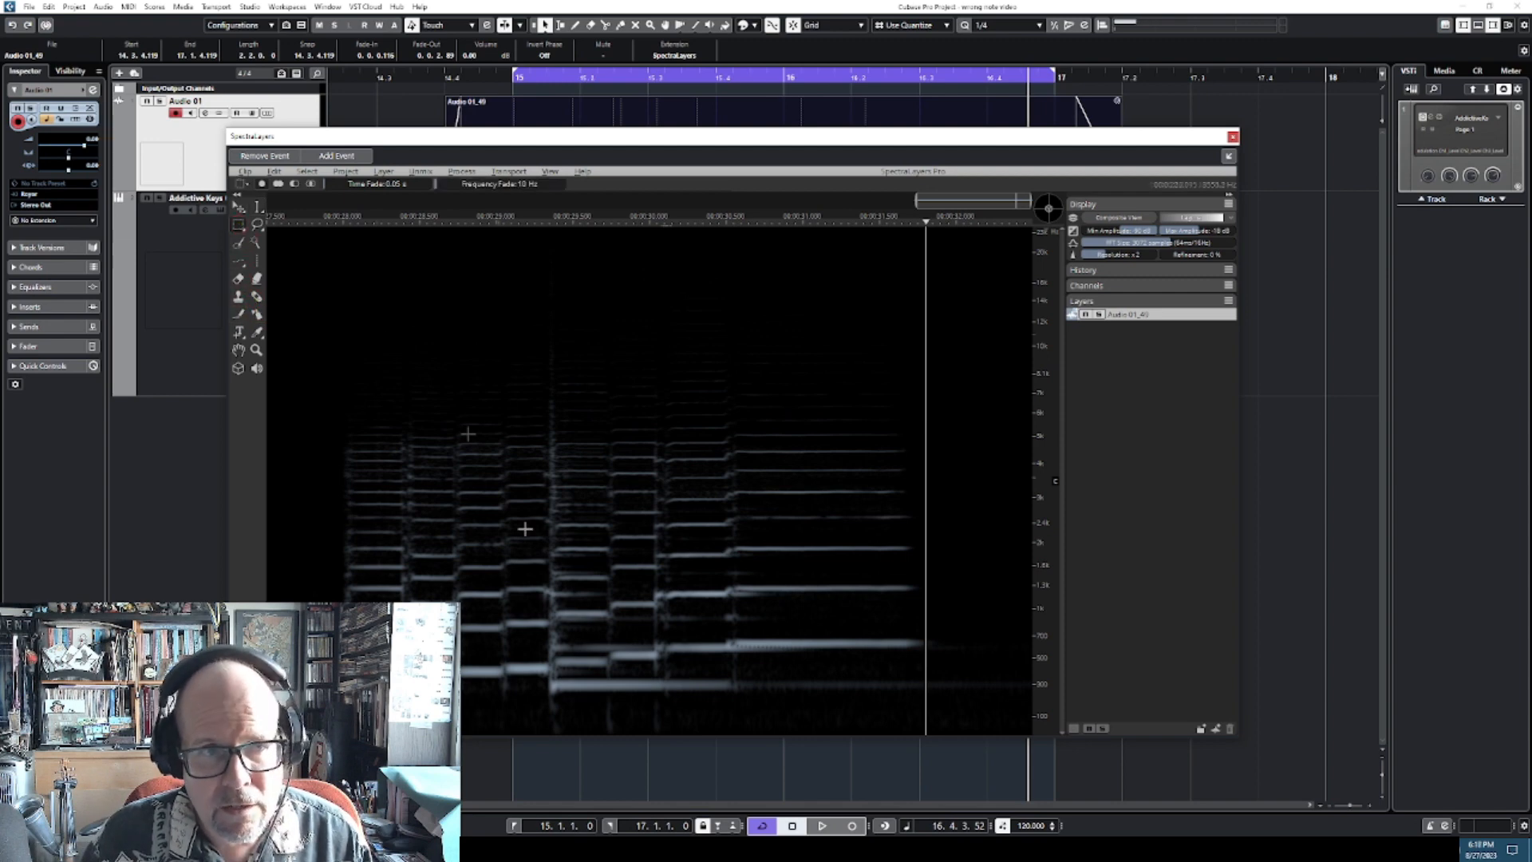
pyautogui.moveTo(549, 682); pyautogui.dragTo(633, 694)
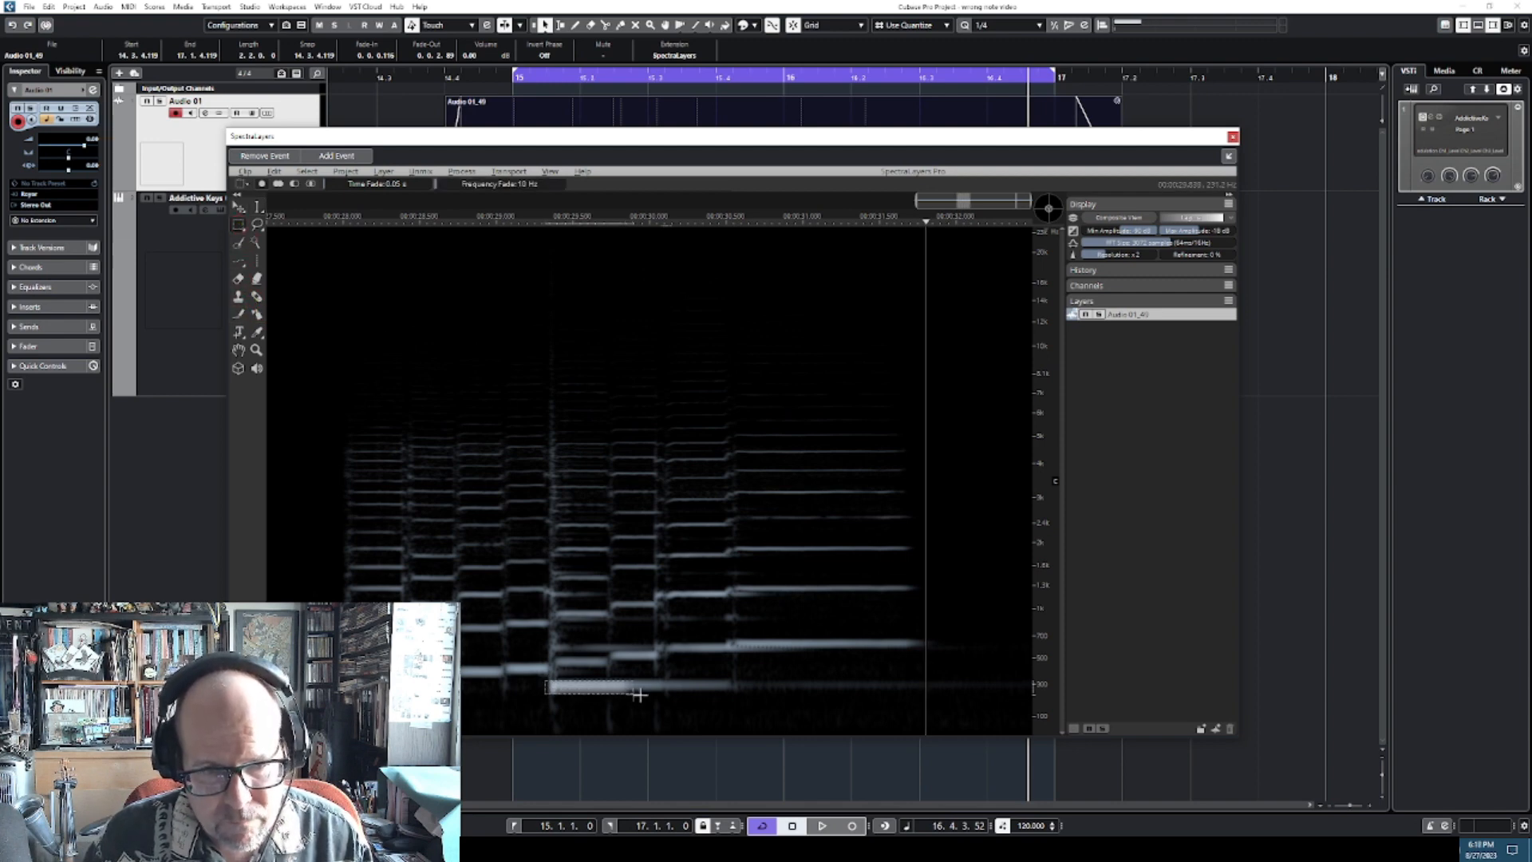
pyautogui.moveTo(740, 692); pyautogui.dragTo(1024, 693)
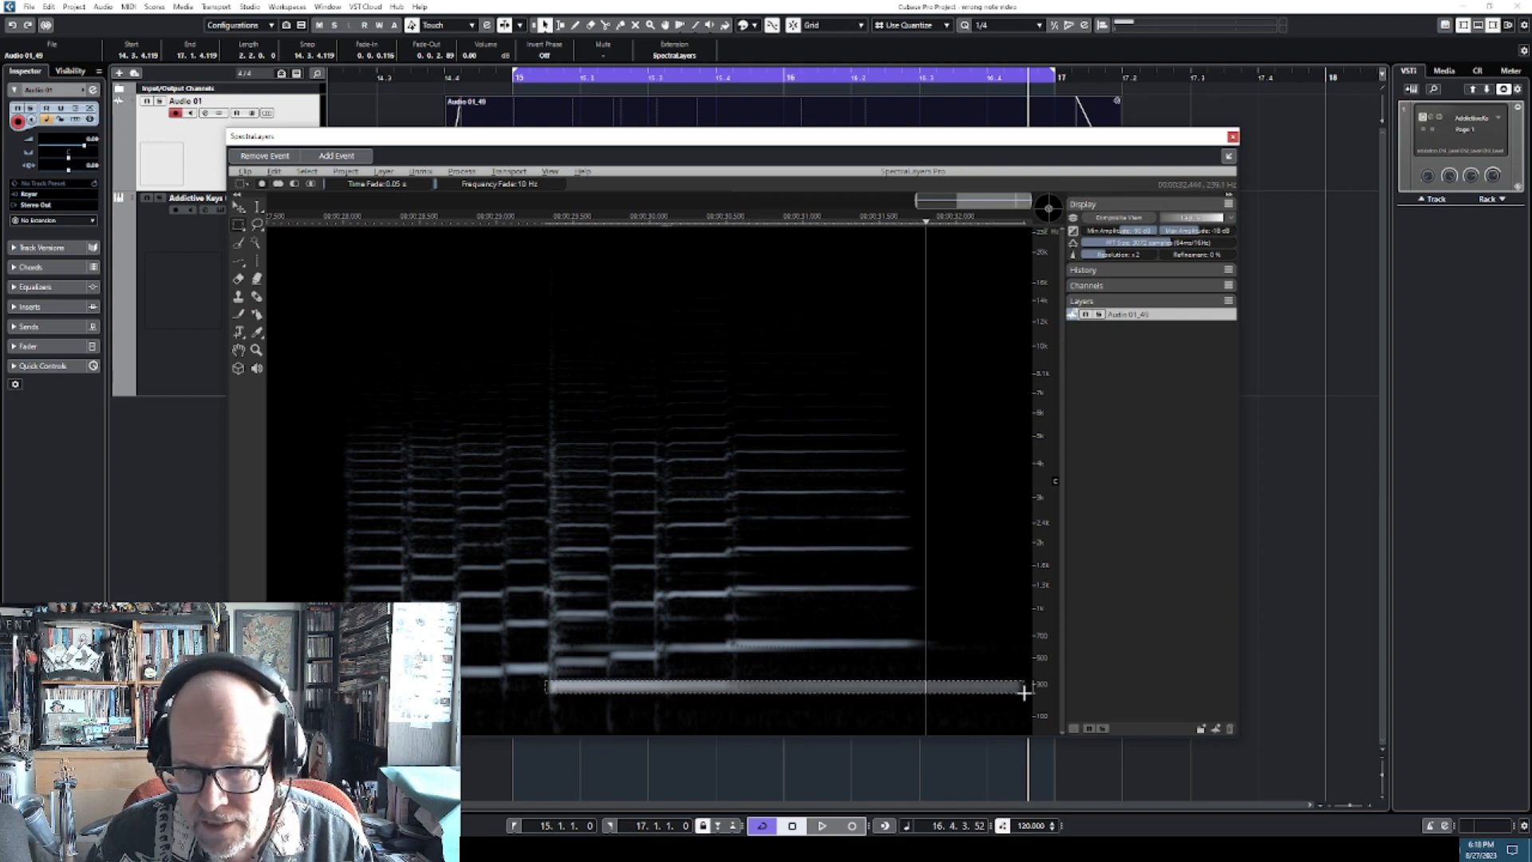
pyautogui.press('space')
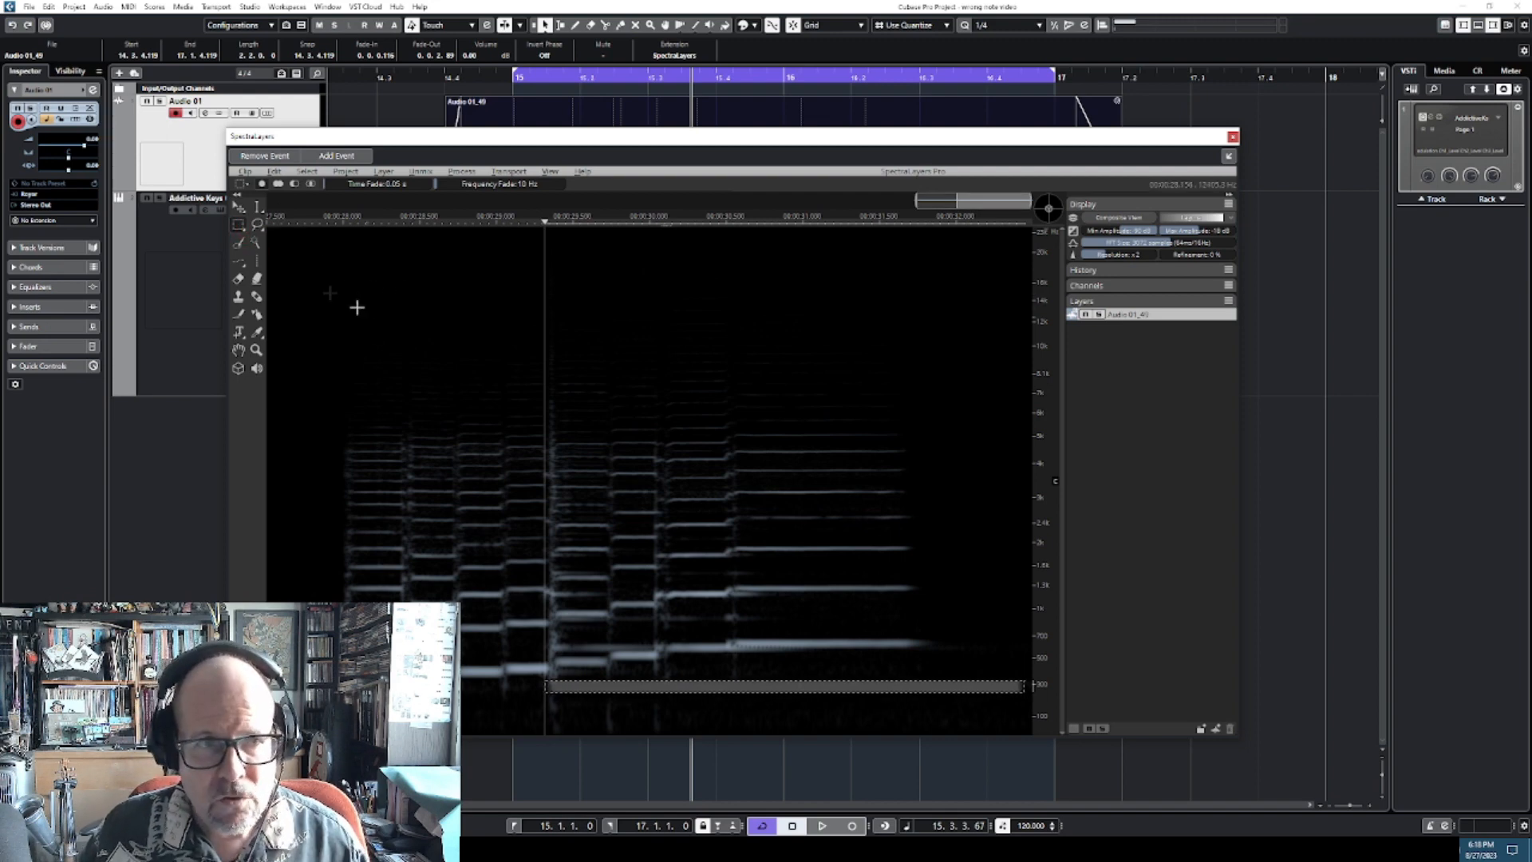
pyautogui.click(460, 336)
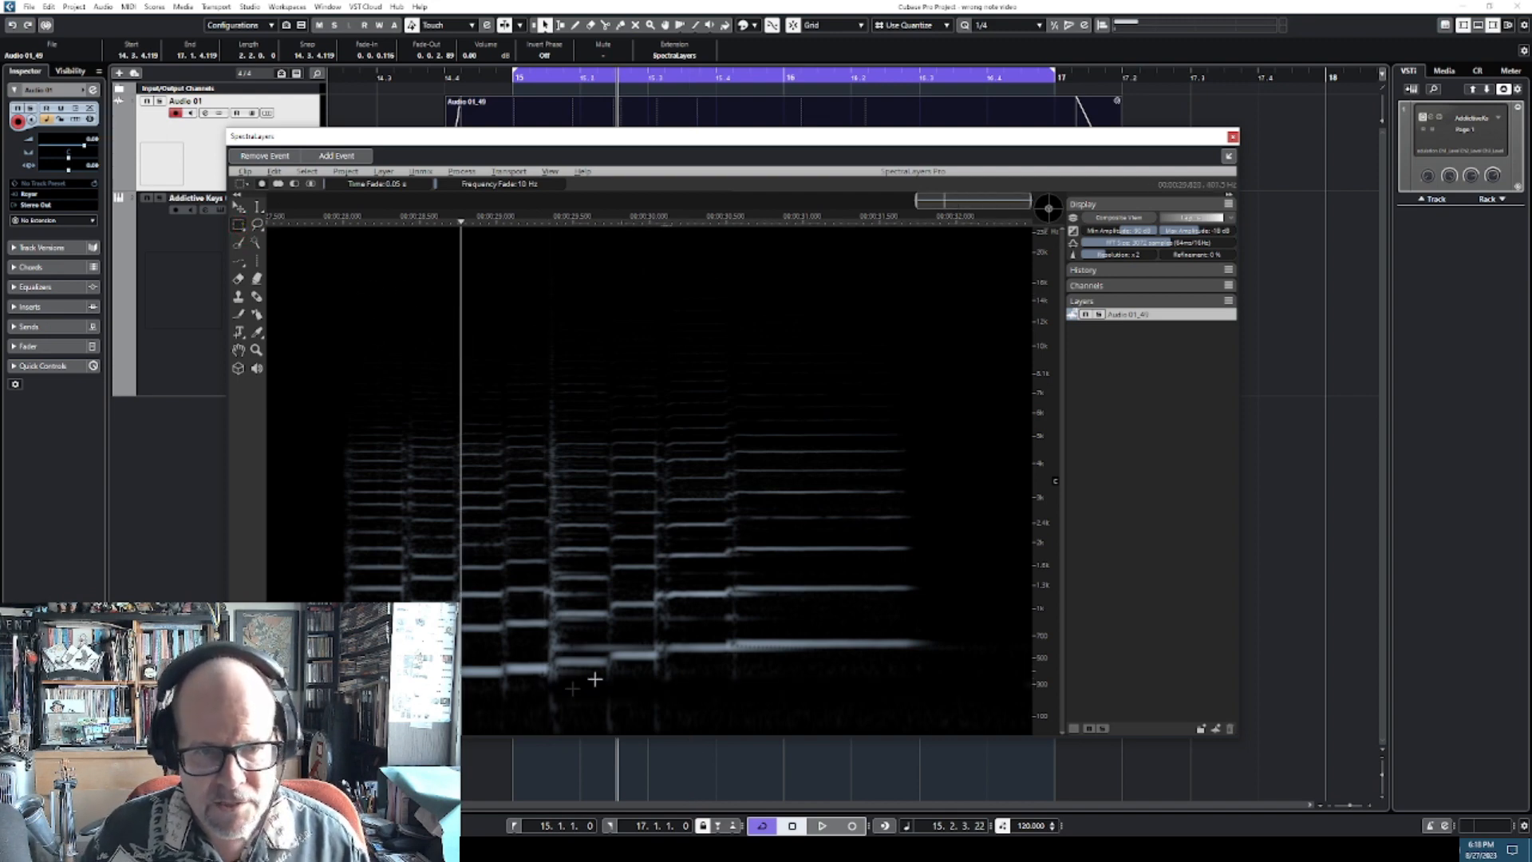
# Play the edited phrase, then replay it from its first note to check the erased band.
pyautogui.press('space')
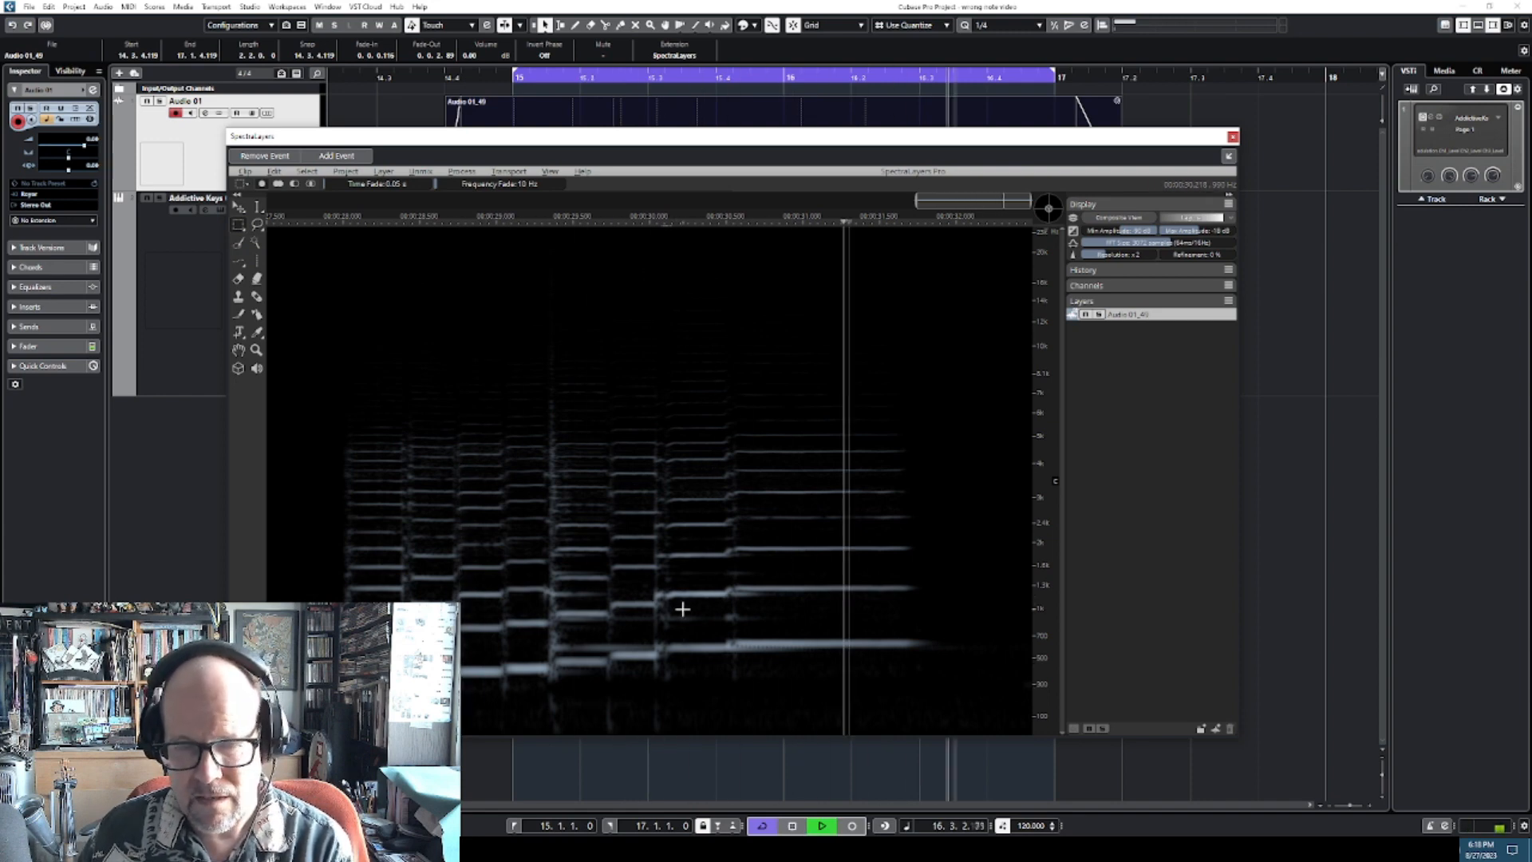
pyautogui.press('space')
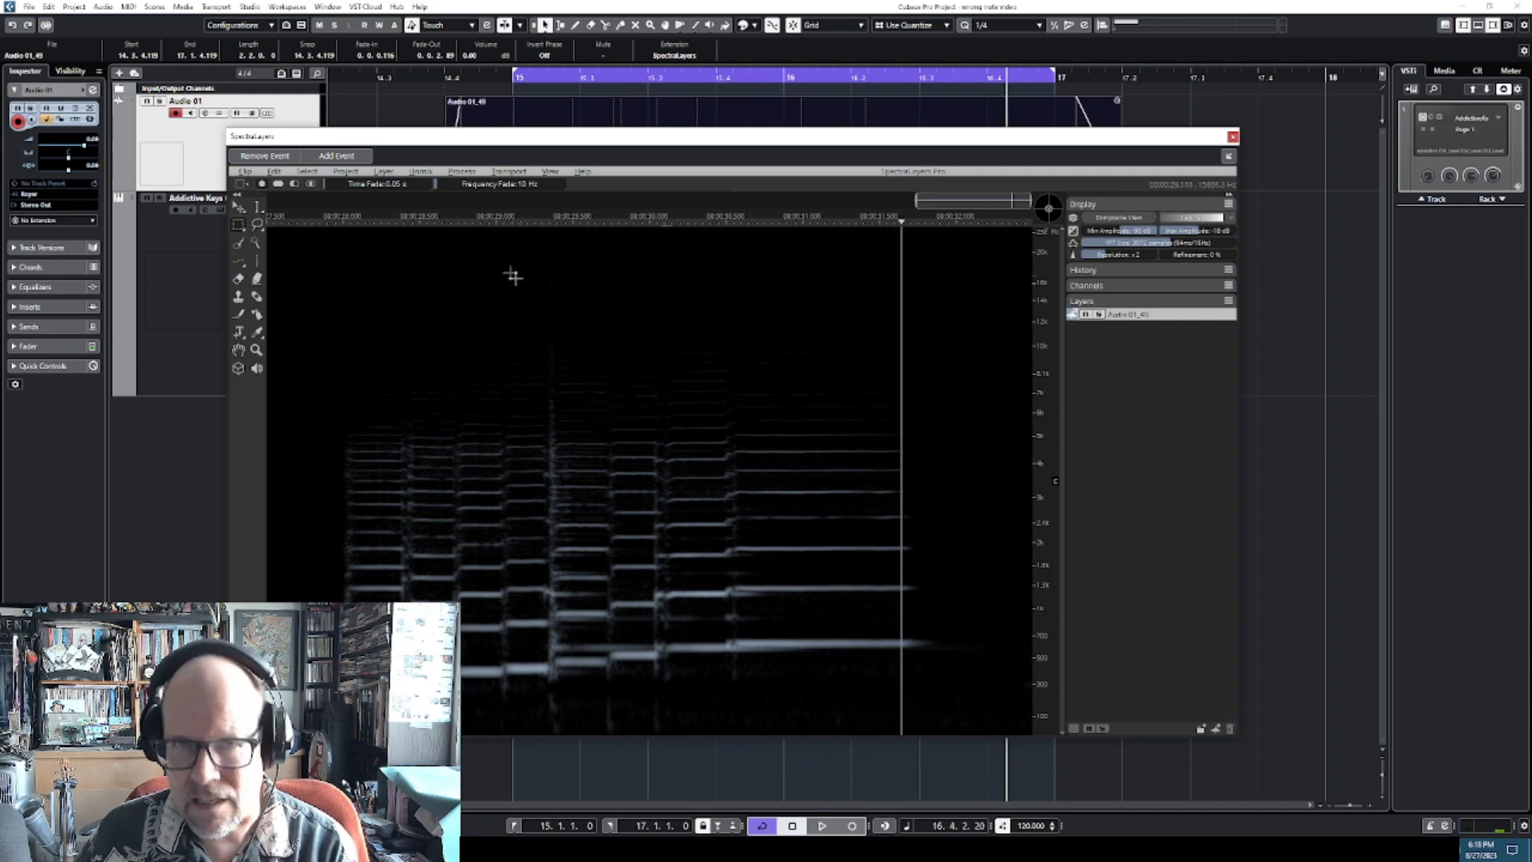
pyautogui.click(389, 293)
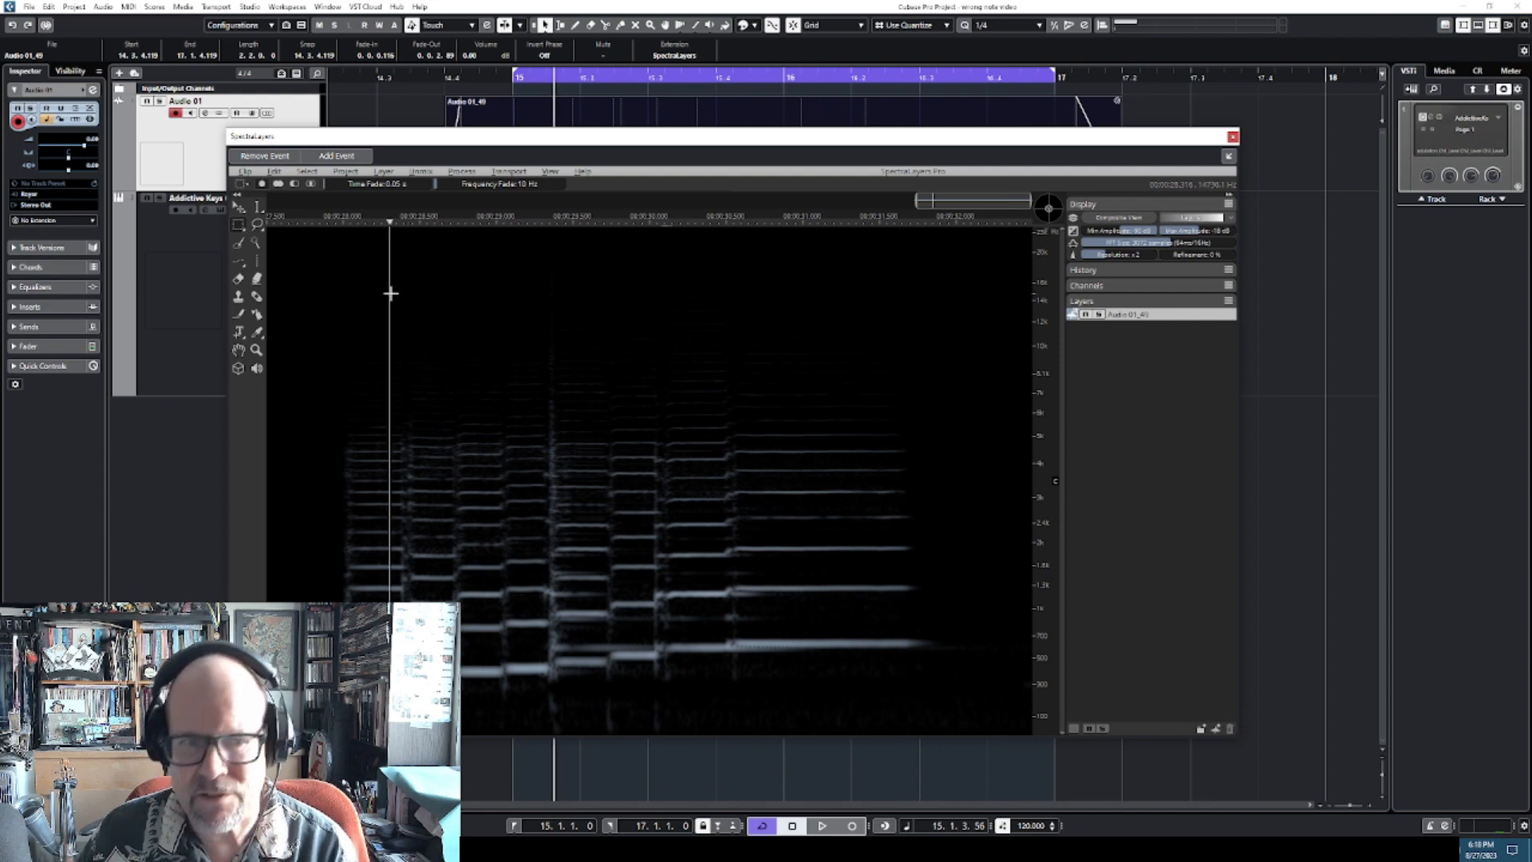
pyautogui.press('space')
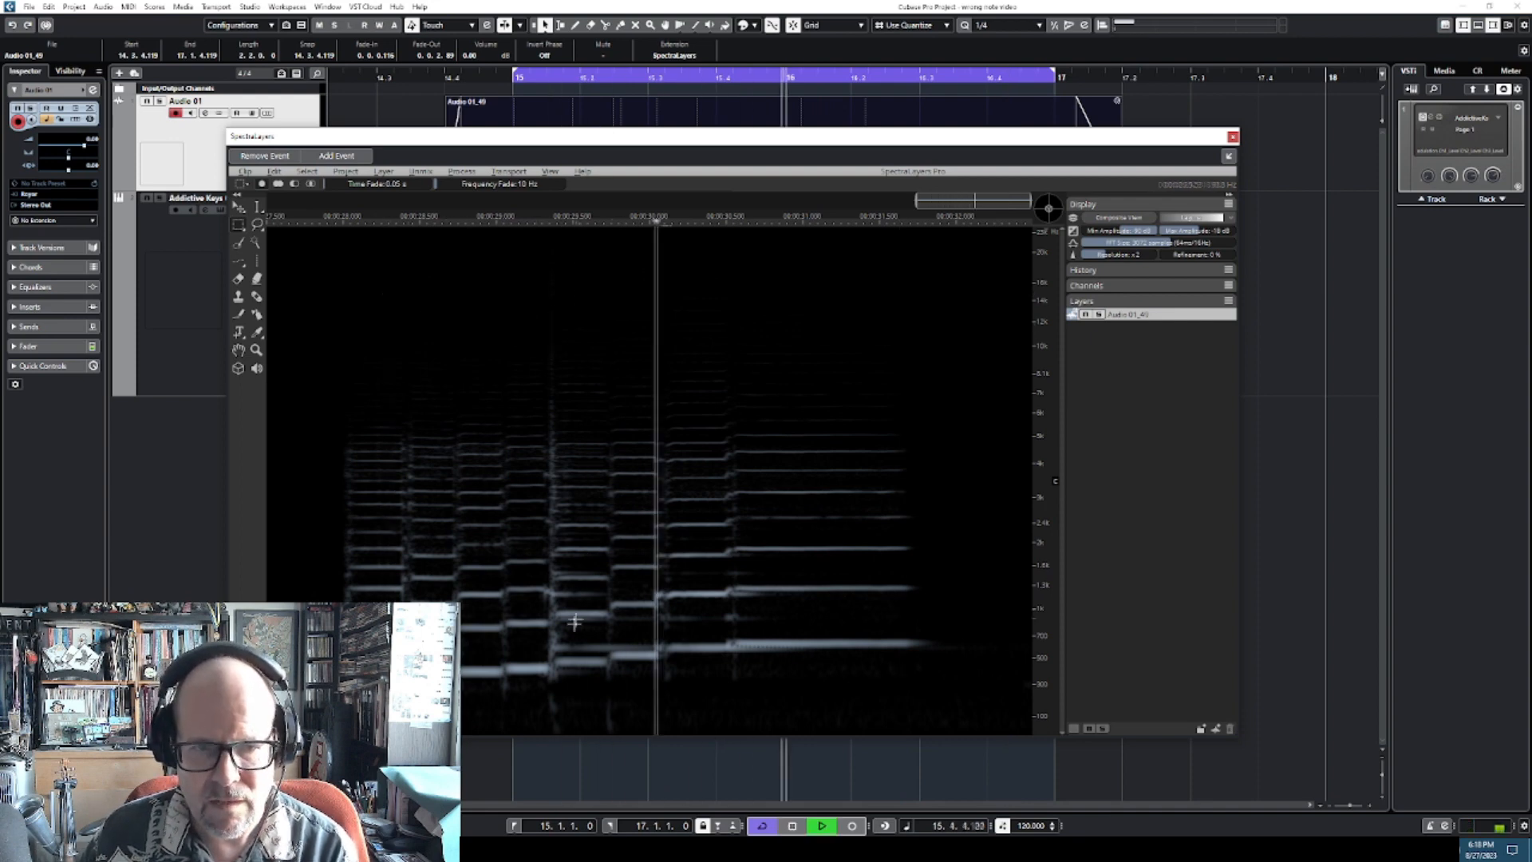
pyautogui.press('space')
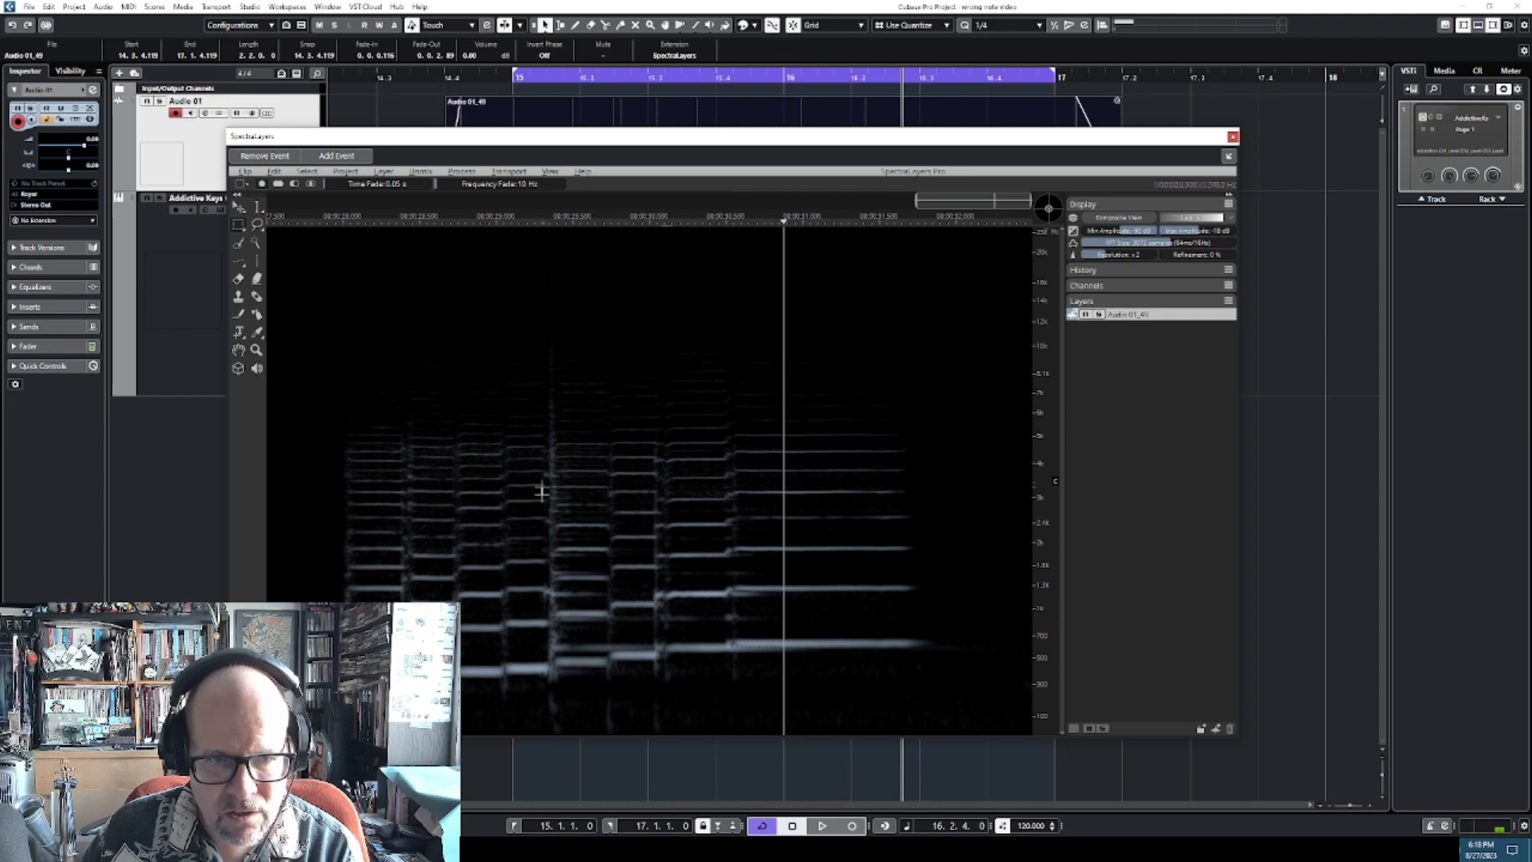
# Play the passage around the wrong note's onset to listen for leftover sound.
pyautogui.scroll(5, 555, 616)
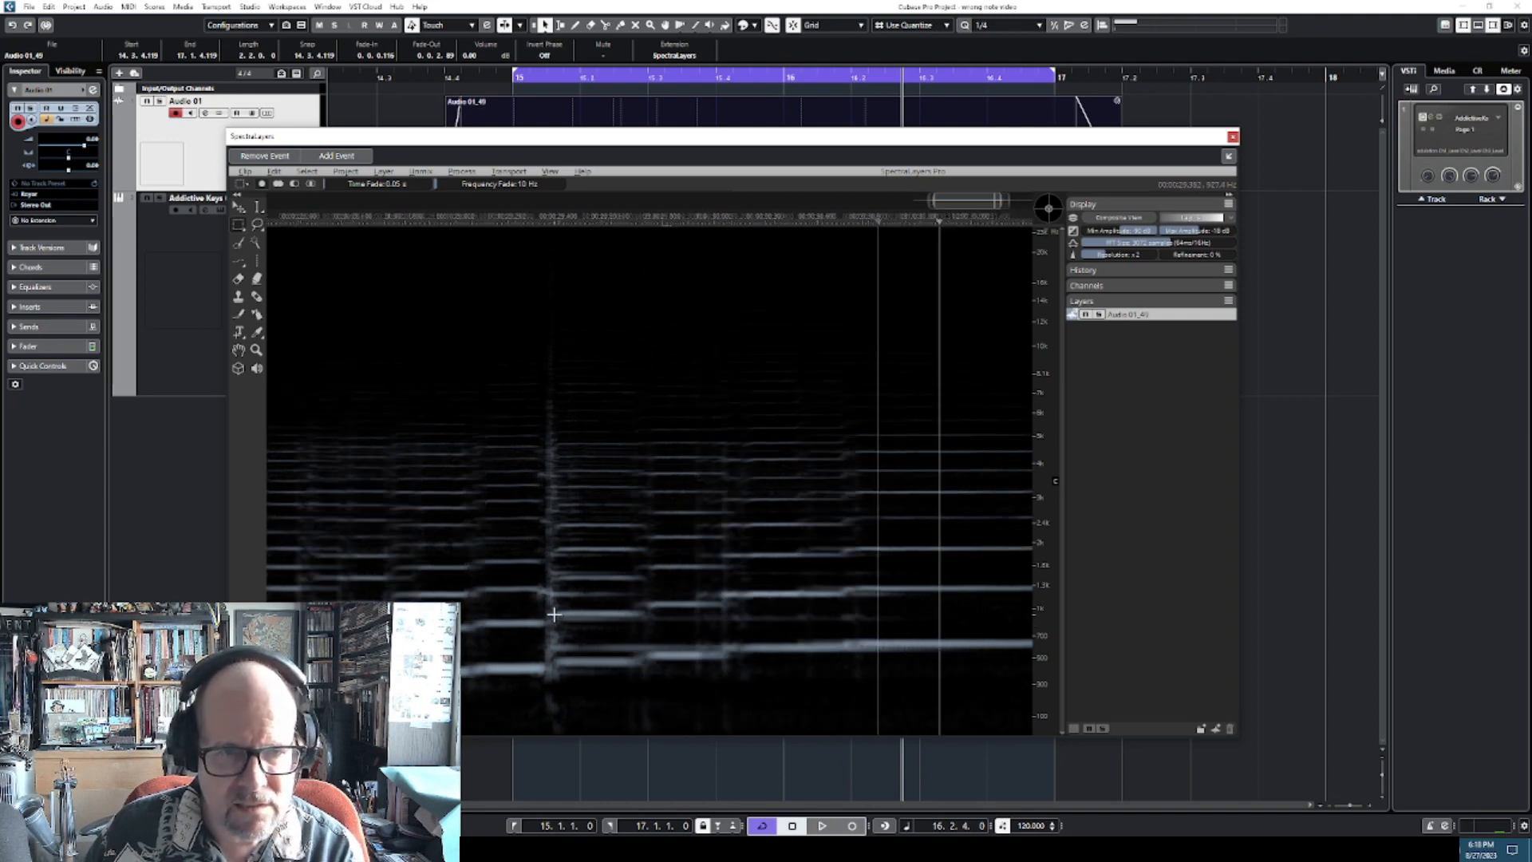
pyautogui.click(446, 331)
pyautogui.press('space')
pyautogui.press('space')
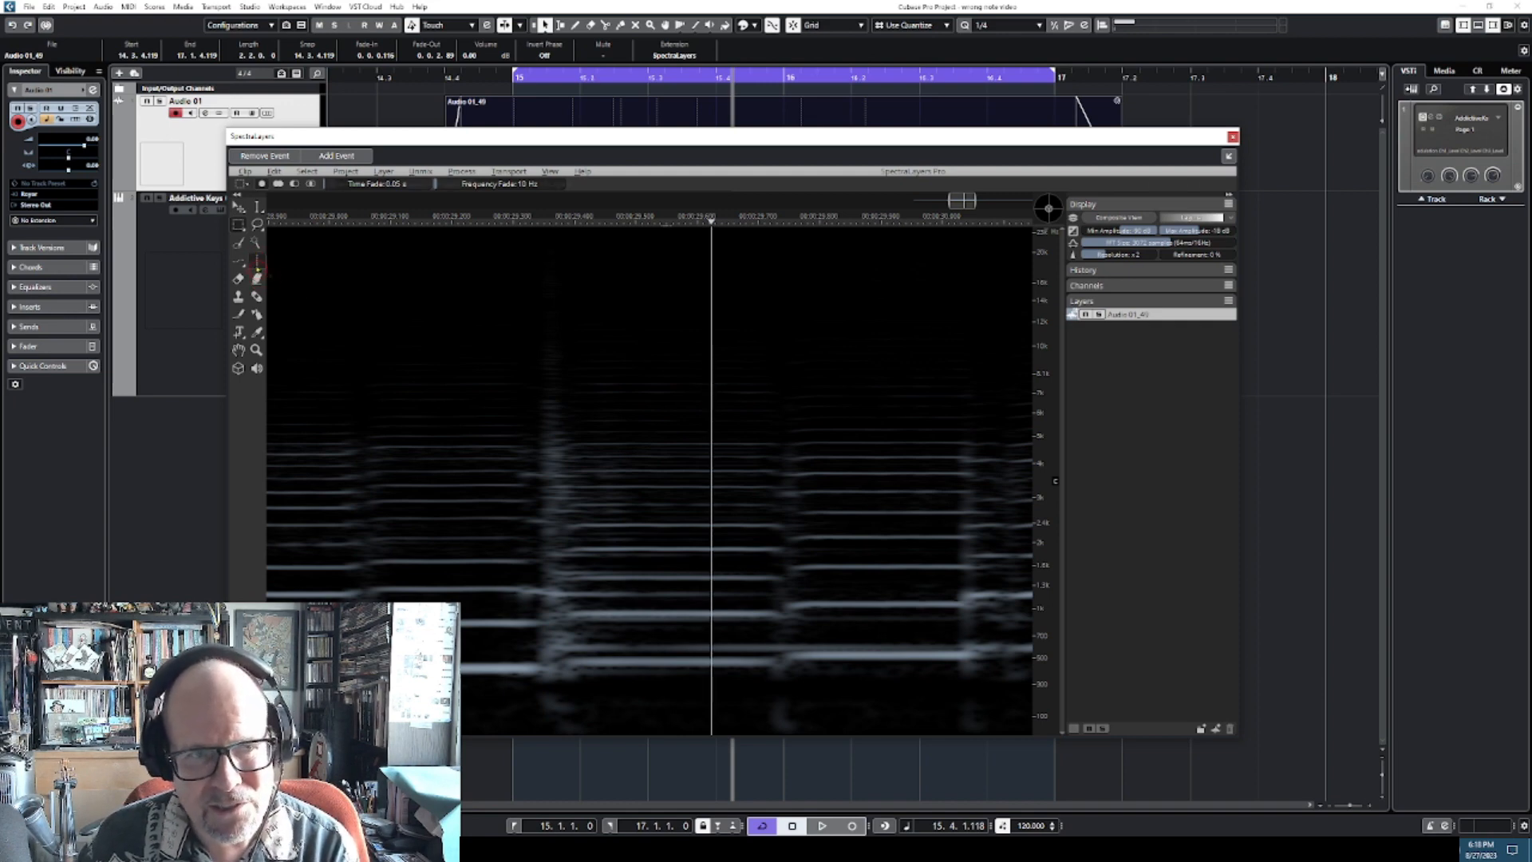
# Erase the wrong note's attack with a transient selection at its onset, clear the selection, and play the passage.
pyautogui.click(259, 263)
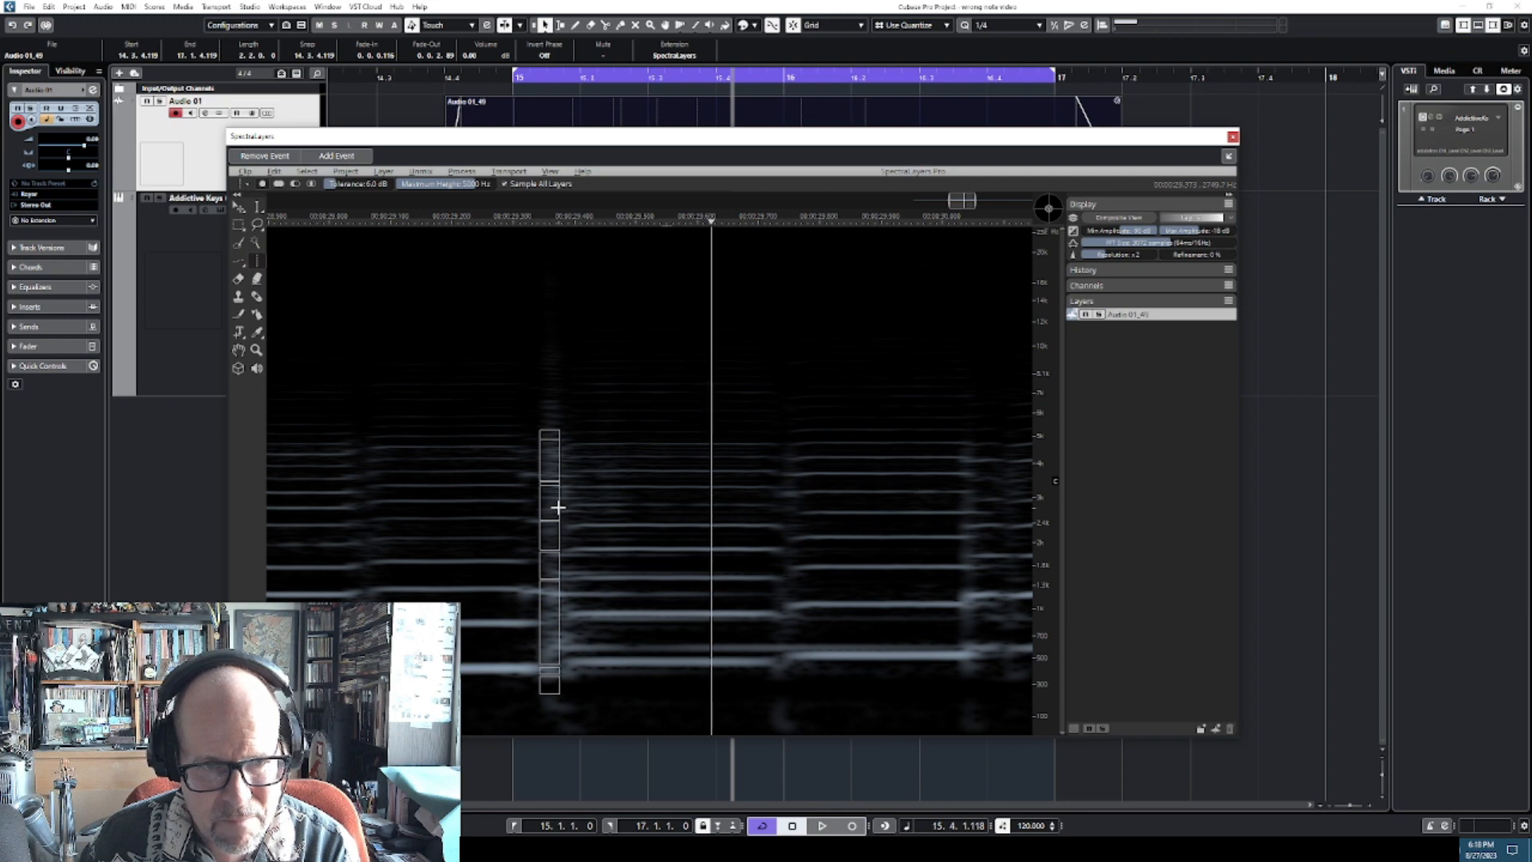
pyautogui.click(558, 508)
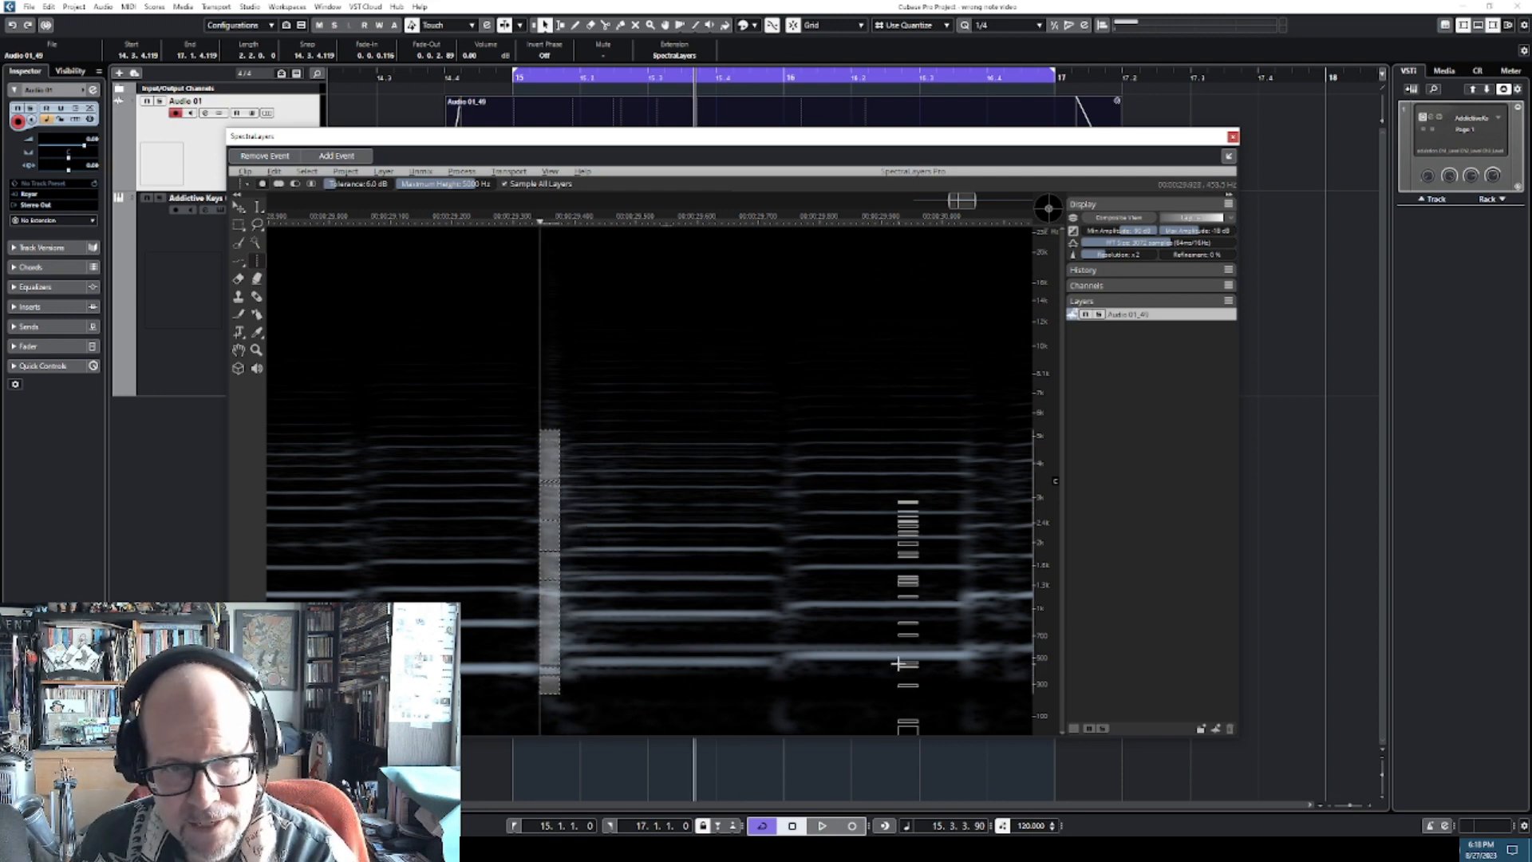
pyautogui.click(238, 225)
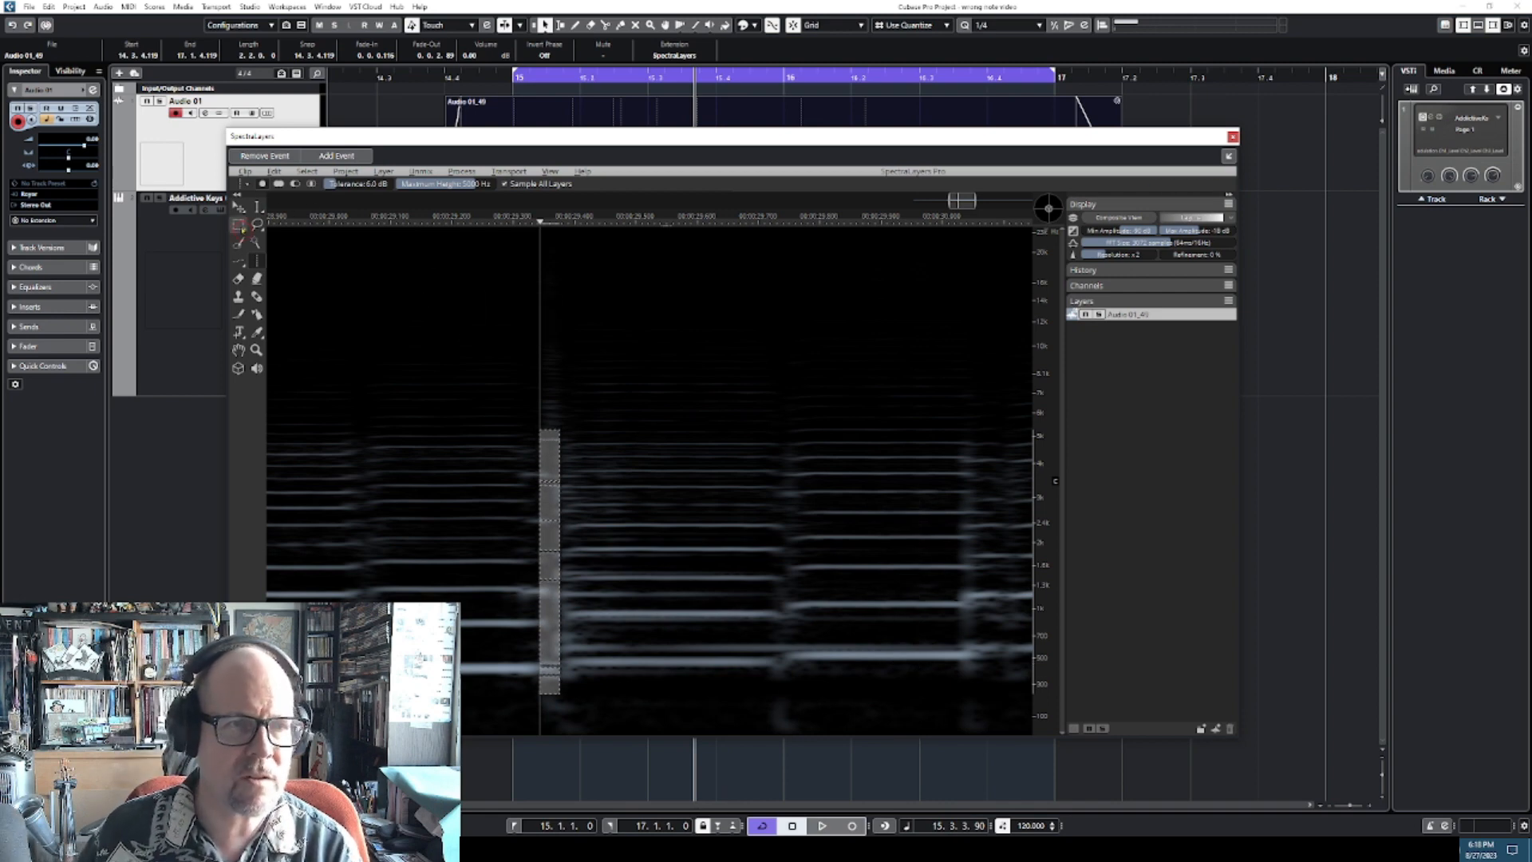
pyautogui.click(410, 312)
pyautogui.press('space')
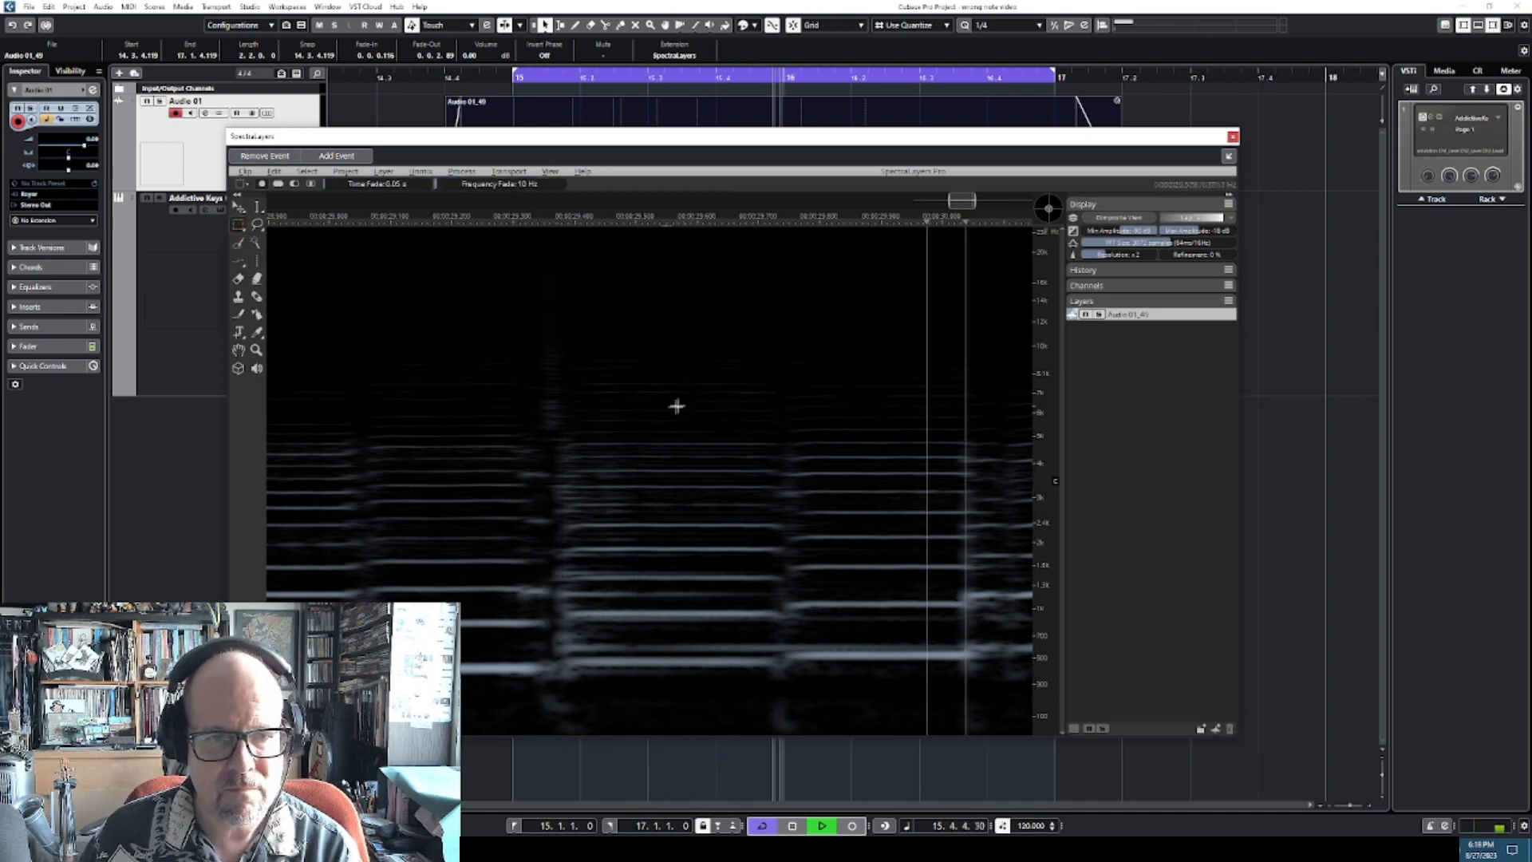
pyautogui.press('space')
# Replay the later notes and then the whole phrase from its start to check the removed transient.
pyautogui.moveTo(992, 200); pyautogui.dragTo(974, 201)
pyautogui.click(372, 307)
pyautogui.press('space')
pyautogui.press('space')
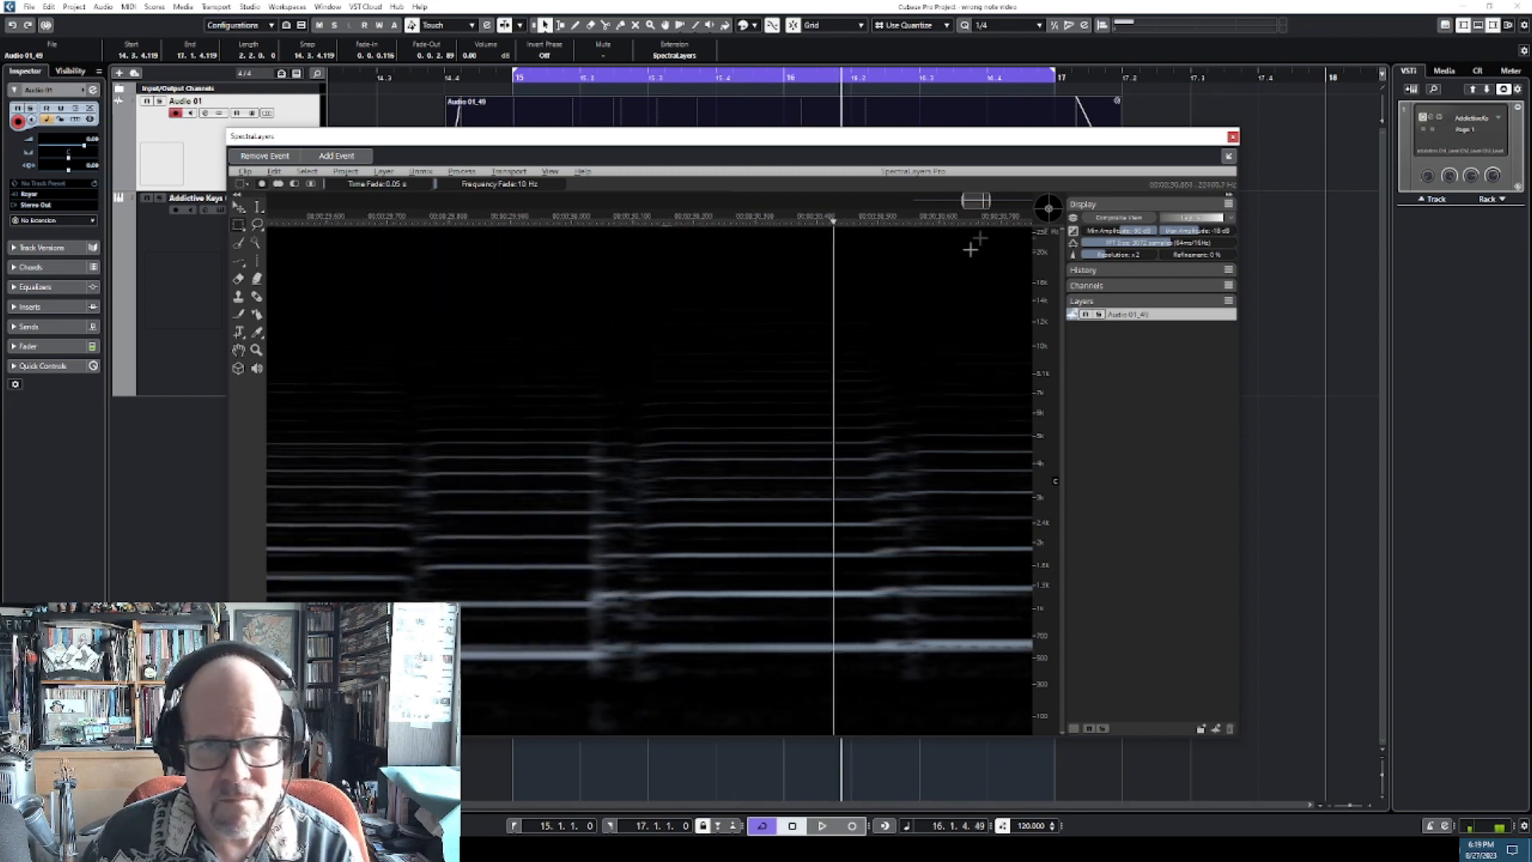
pyautogui.moveTo(963, 201); pyautogui.dragTo(910, 202)
pyautogui.click(568, 352)
pyautogui.press('space')
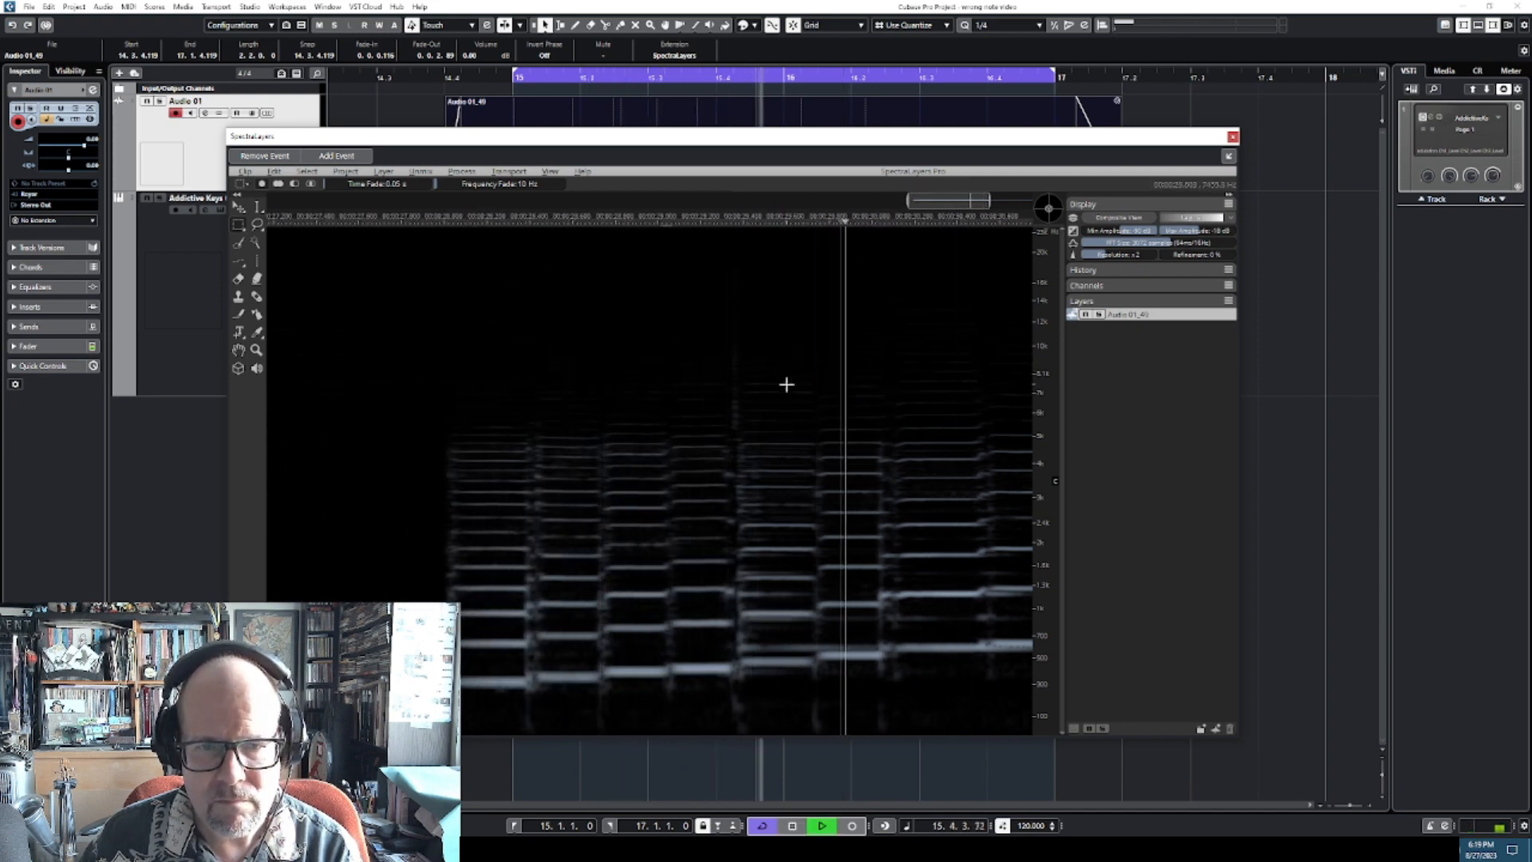
pyautogui.press('space')
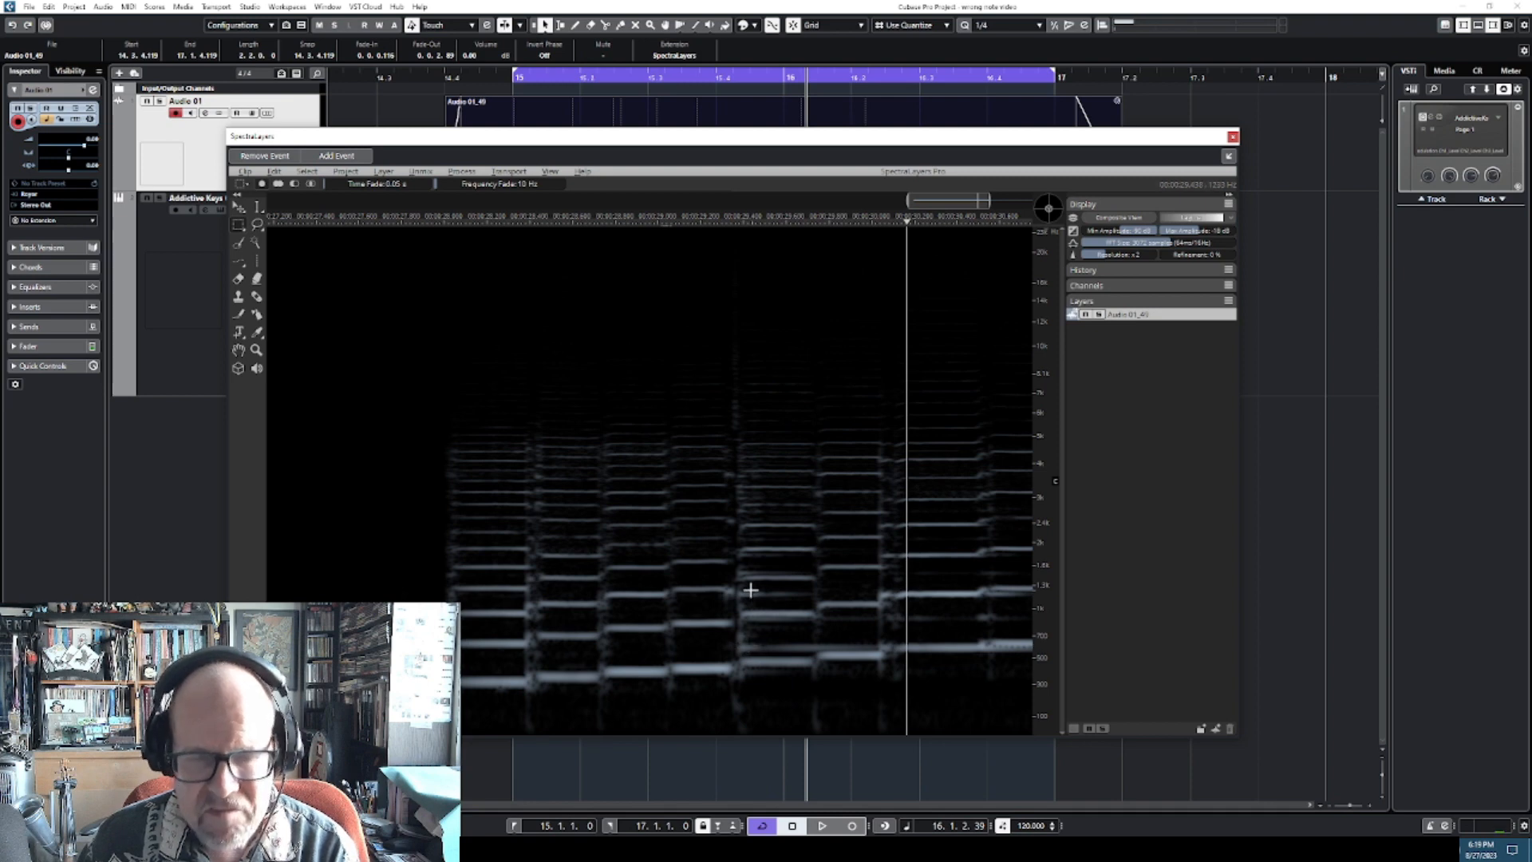
# Erase three more harmonic bands of the wrong note with rectangular selections starting at its onset, between the correct note's harmonics.
pyautogui.scroll(4, 750, 589)
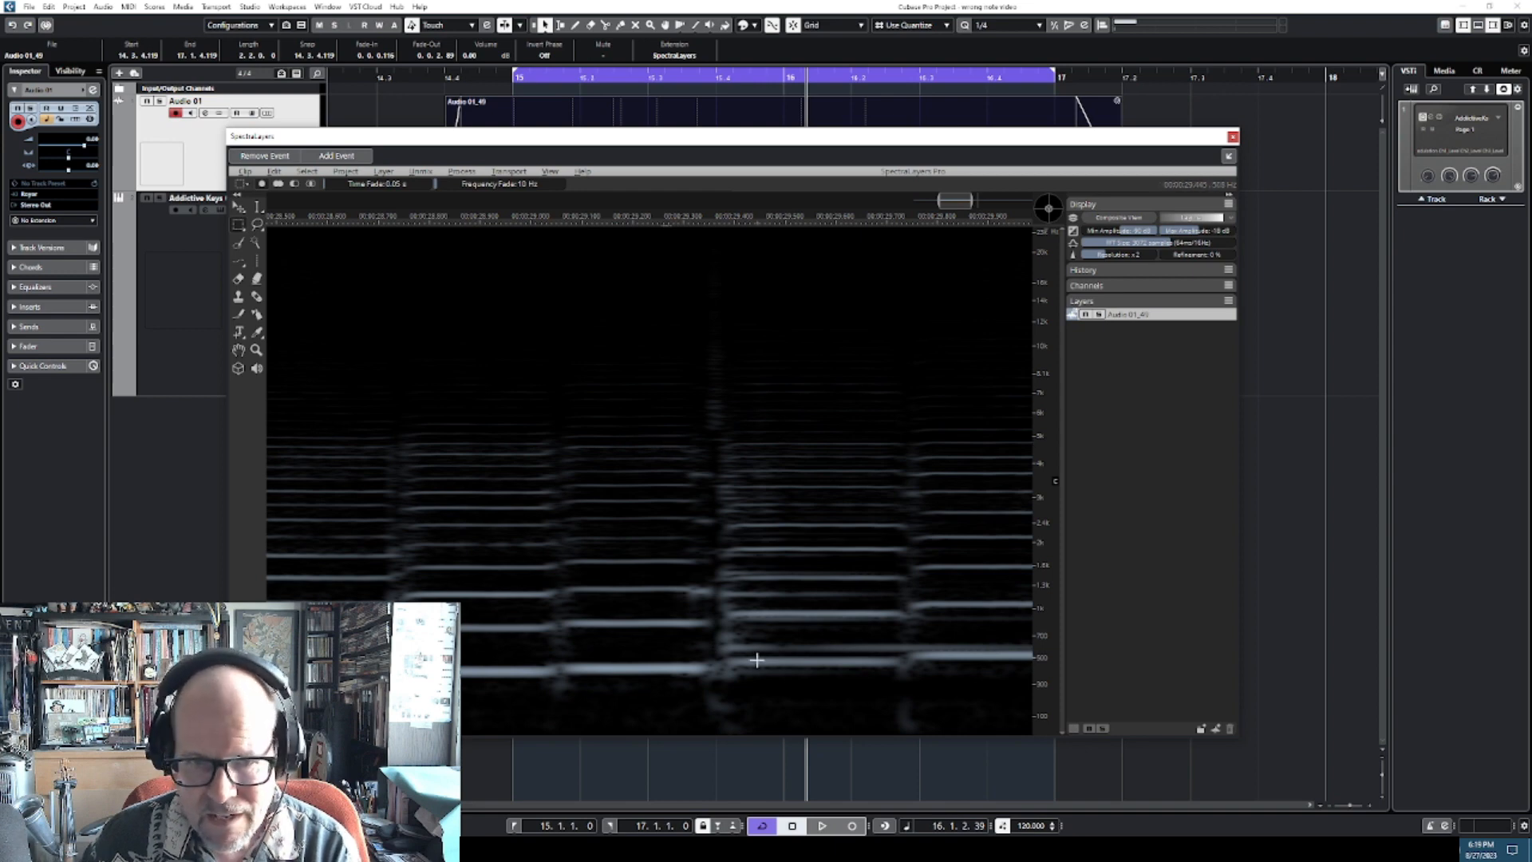
pyautogui.scroll(3, 775, 618)
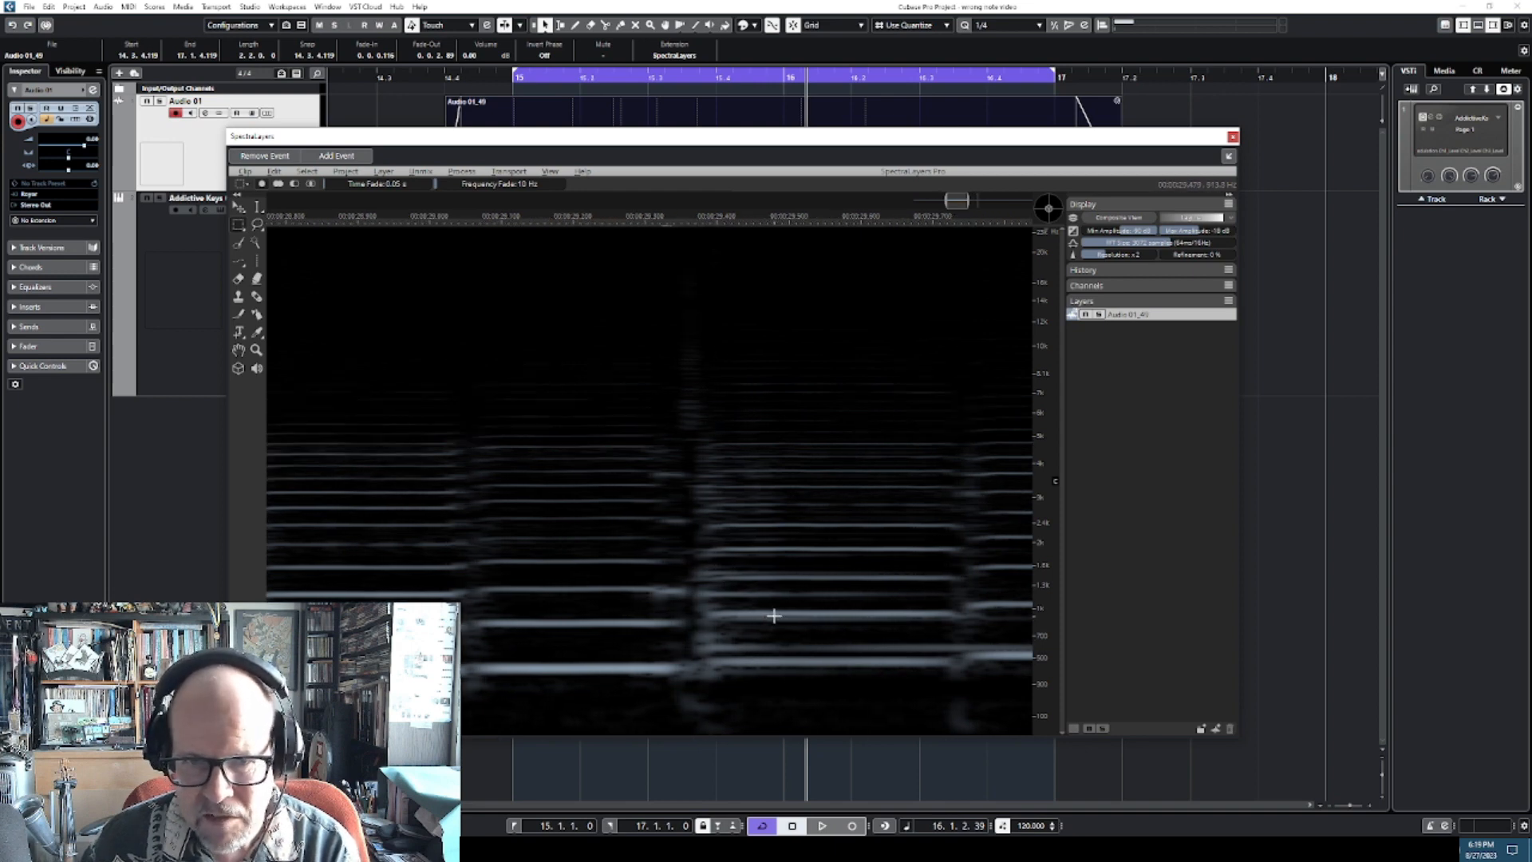
pyautogui.scroll(-2, 699, 609)
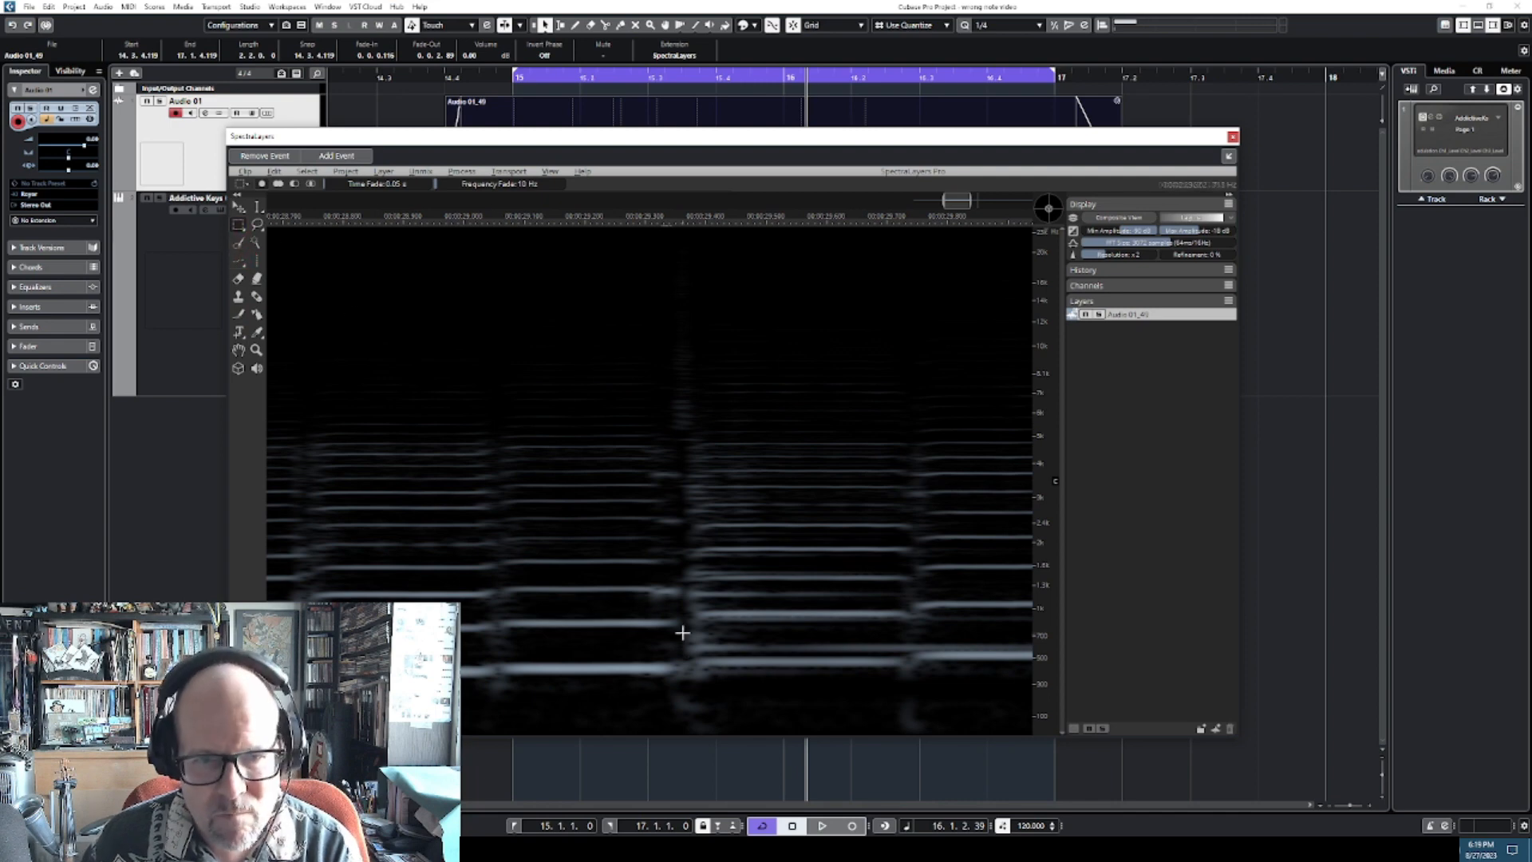
pyautogui.moveTo(685, 634); pyautogui.dragTo(901, 649)
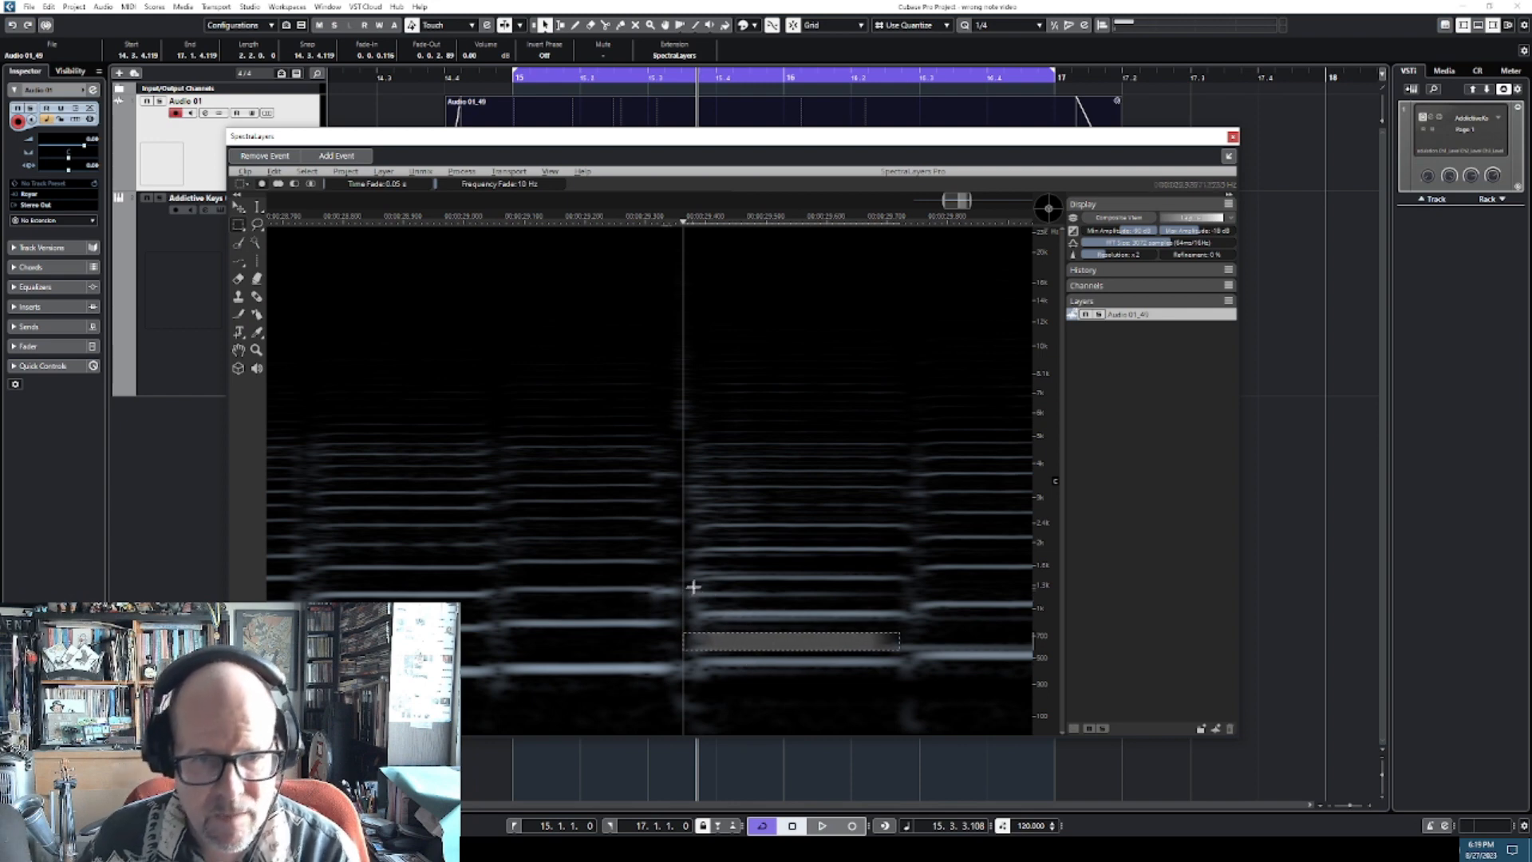
pyautogui.moveTo(691, 587); pyautogui.dragTo(908, 604)
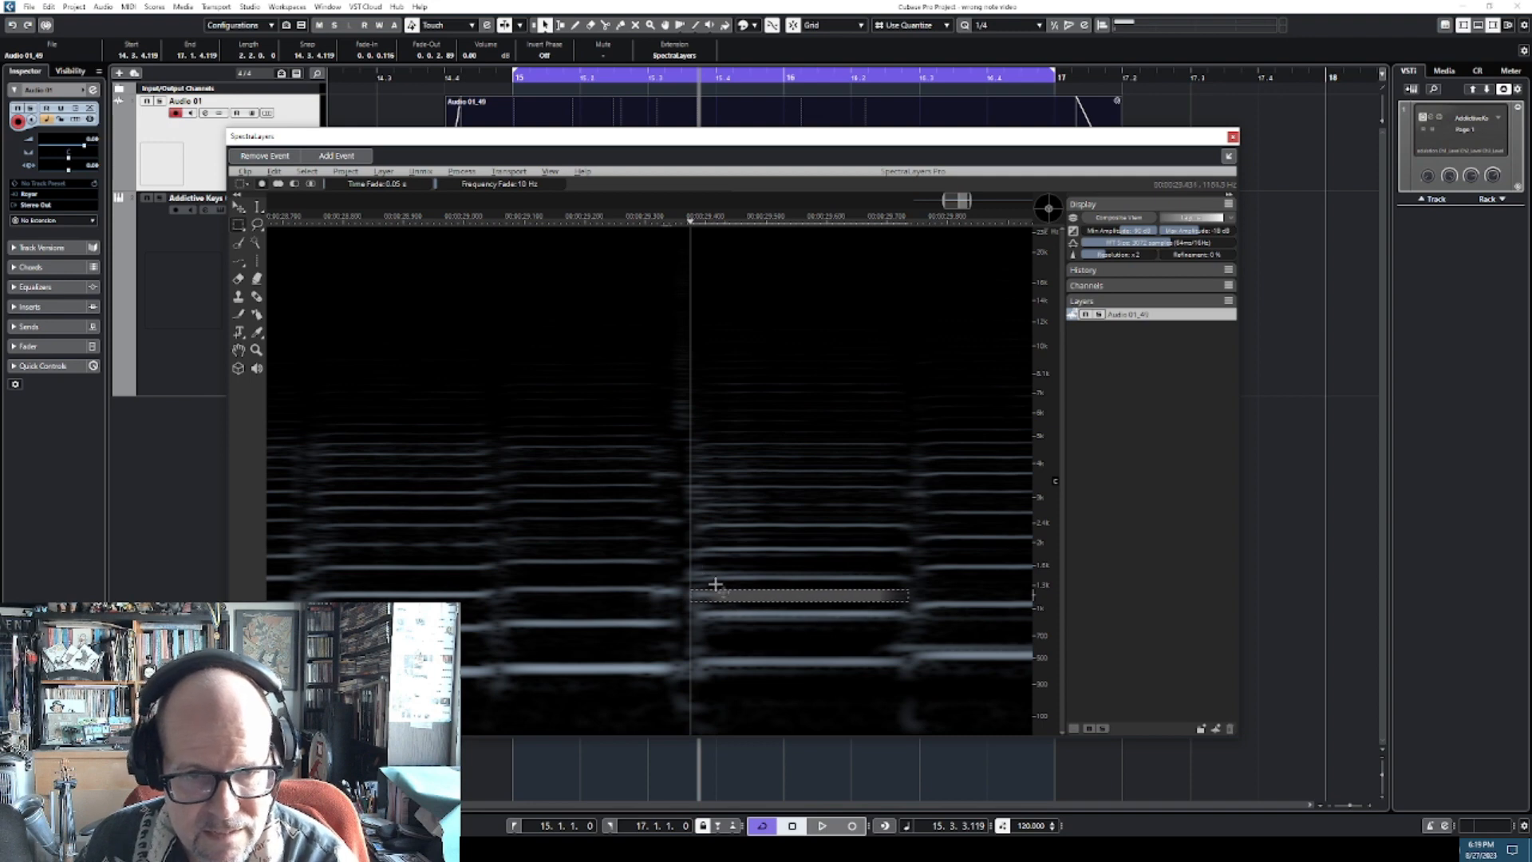
pyautogui.moveTo(689, 556); pyautogui.dragTo(868, 571)
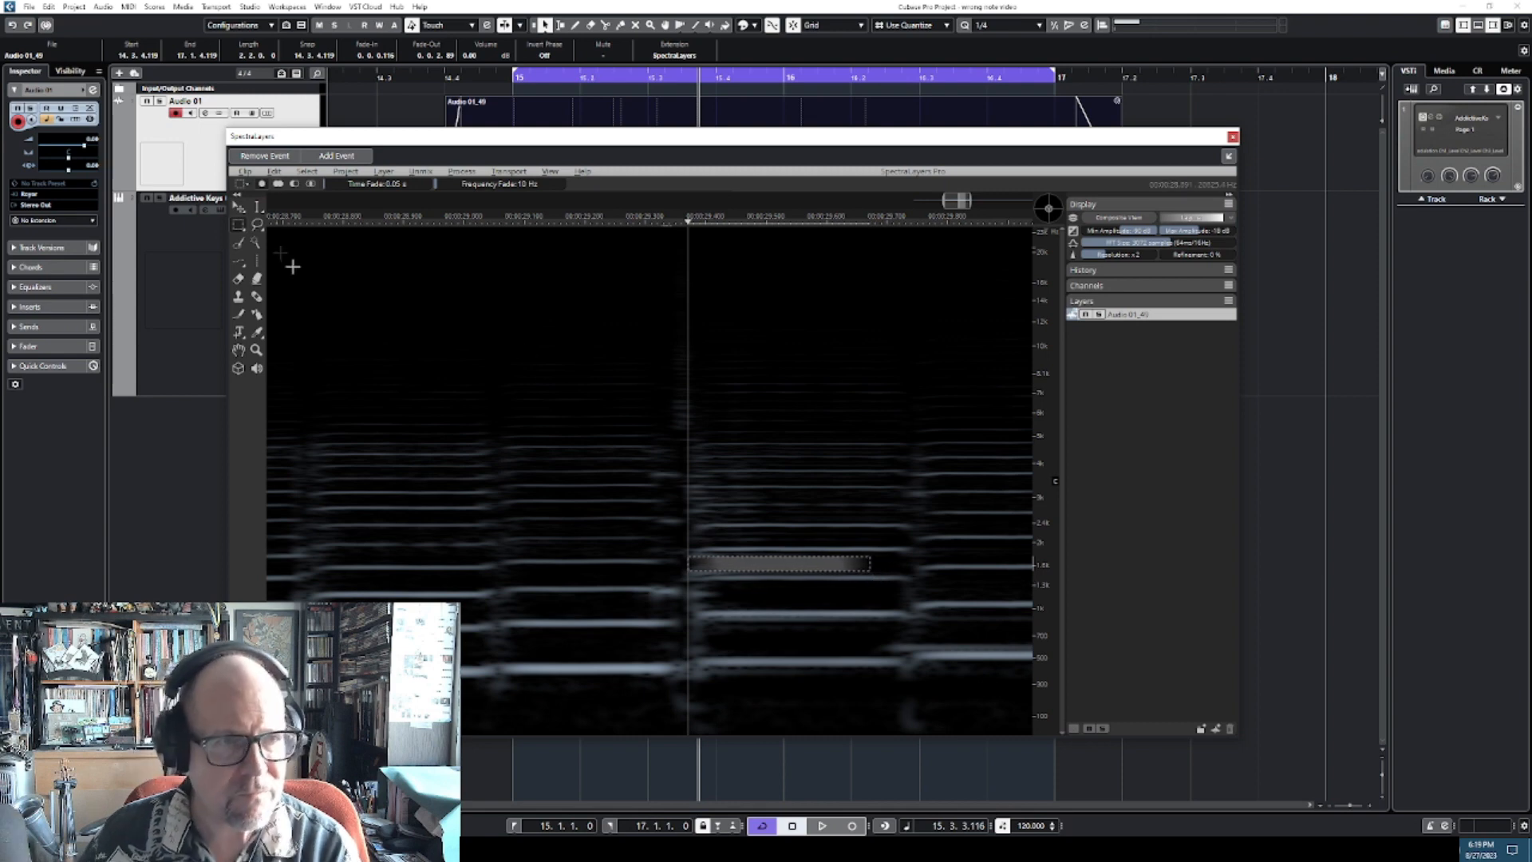
# Clear the selection and play the passage repeatedly to check the note after removing its extra harmonics.
pyautogui.click(402, 318)
pyautogui.press('space')
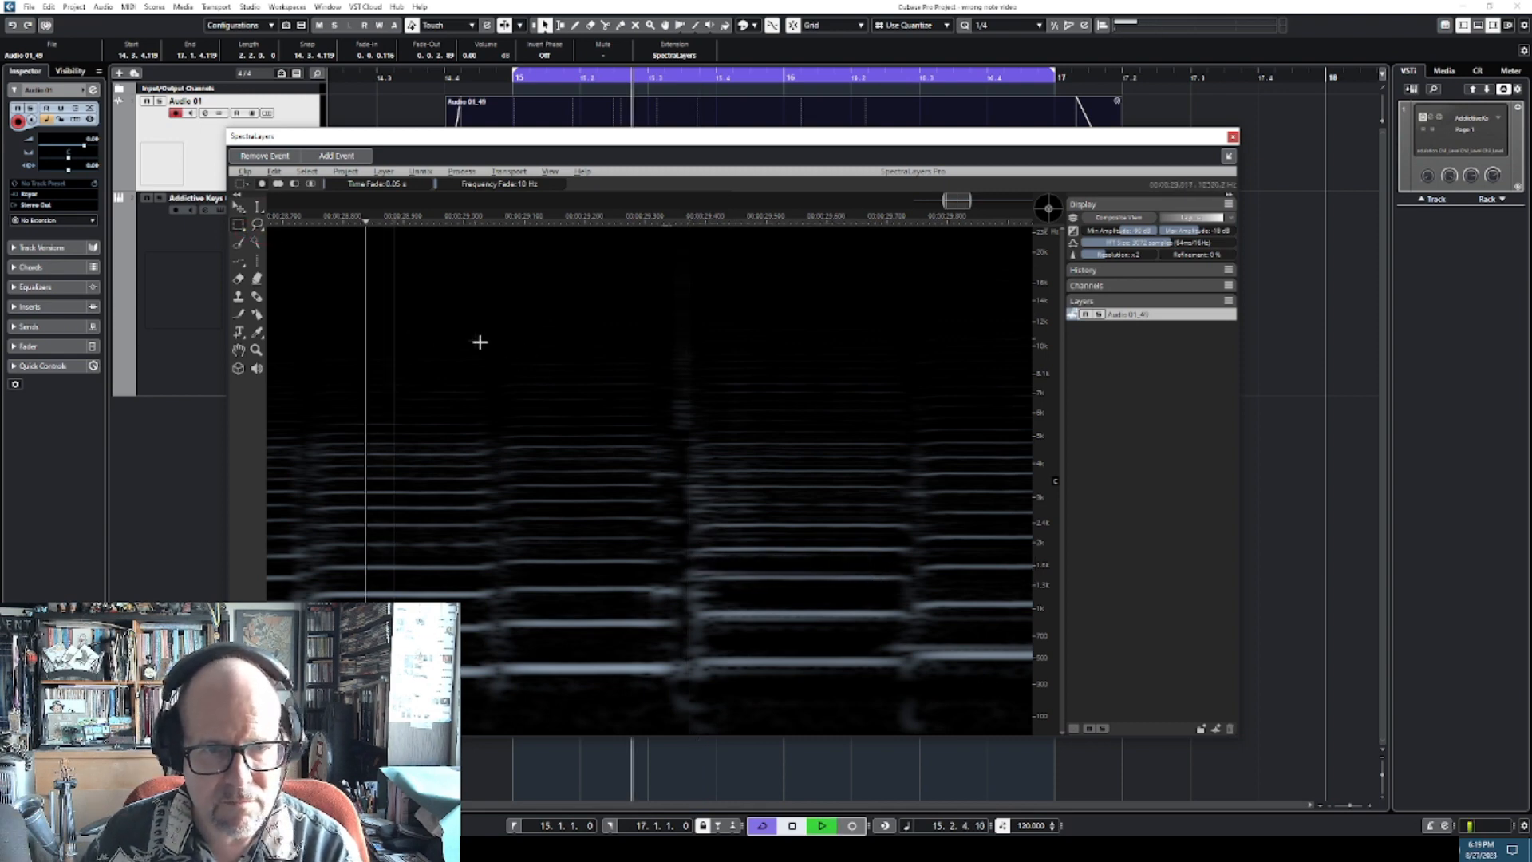
pyautogui.click(335, 315)
pyautogui.press('space')
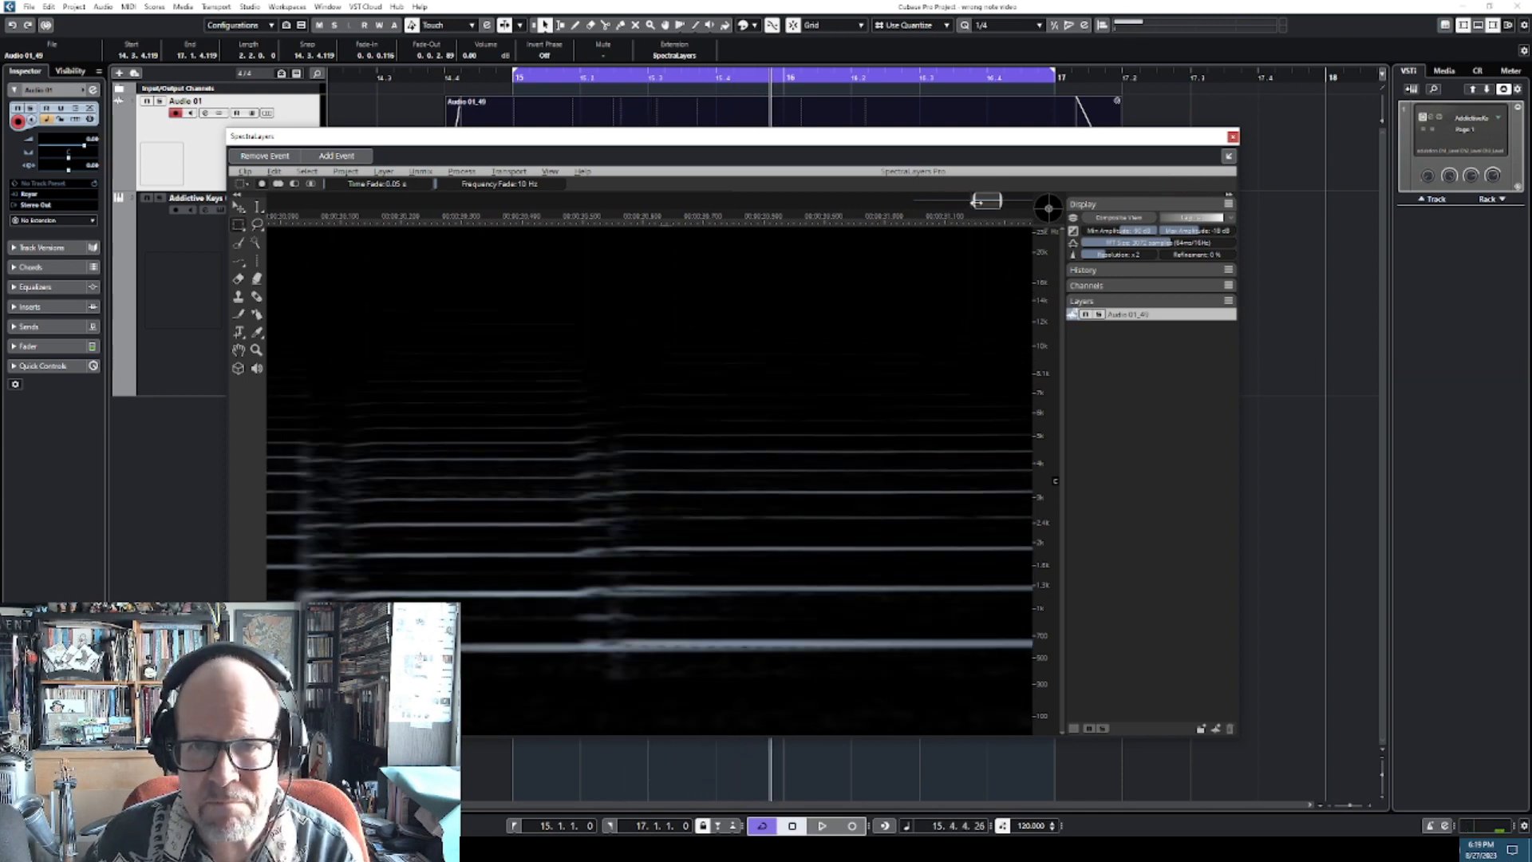
pyautogui.moveTo(975, 201); pyautogui.dragTo(925, 201)
pyautogui.click(535, 346)
pyautogui.press('space')
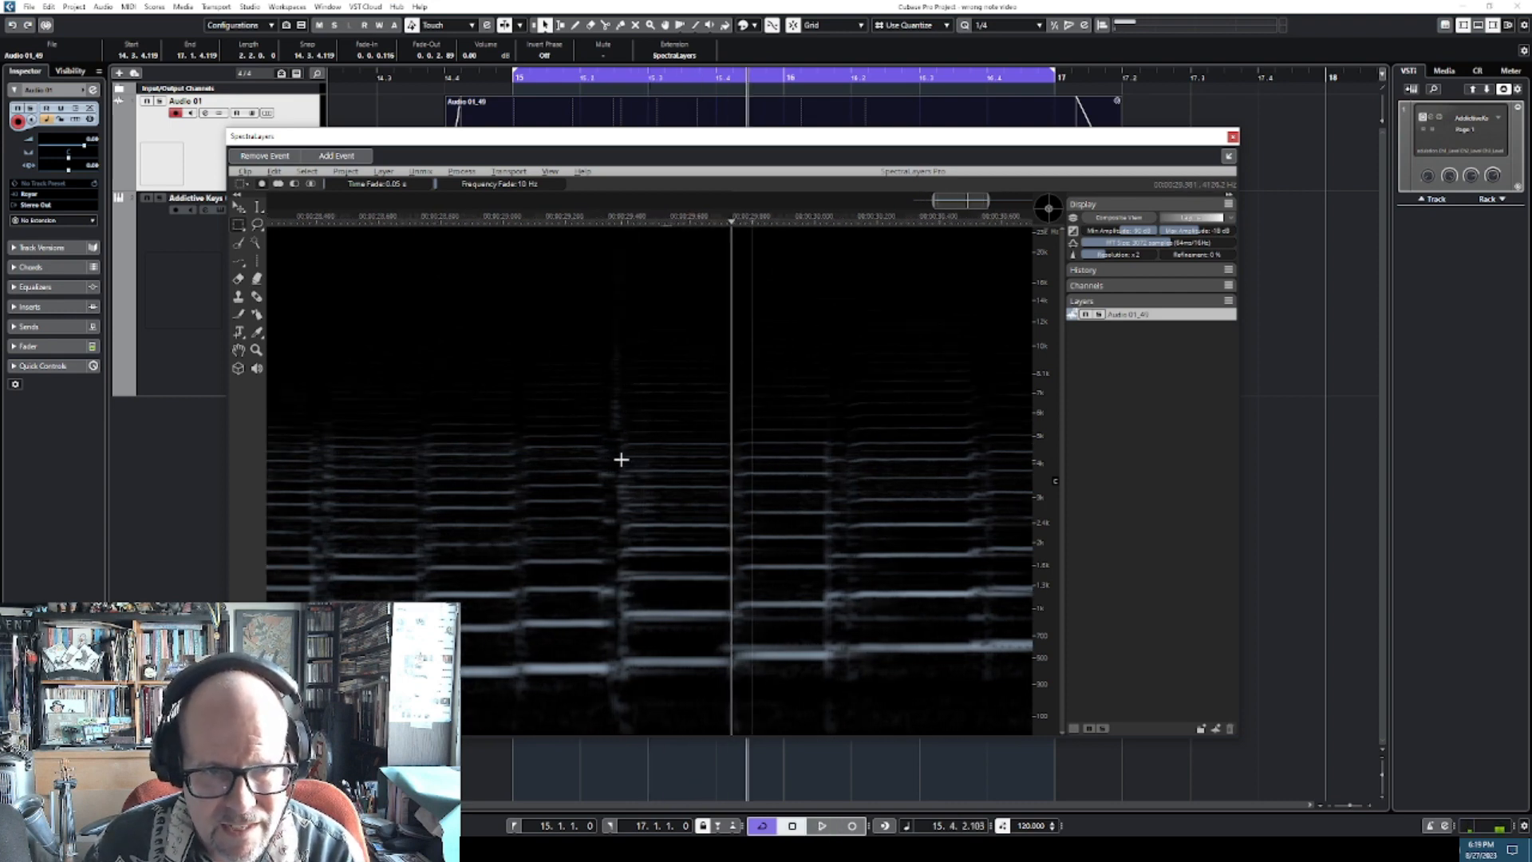
# Erase the remaining attack at the wrong note's onset with another transient selection, and return to rectangular selection.
pyautogui.scroll(7, 621, 459)
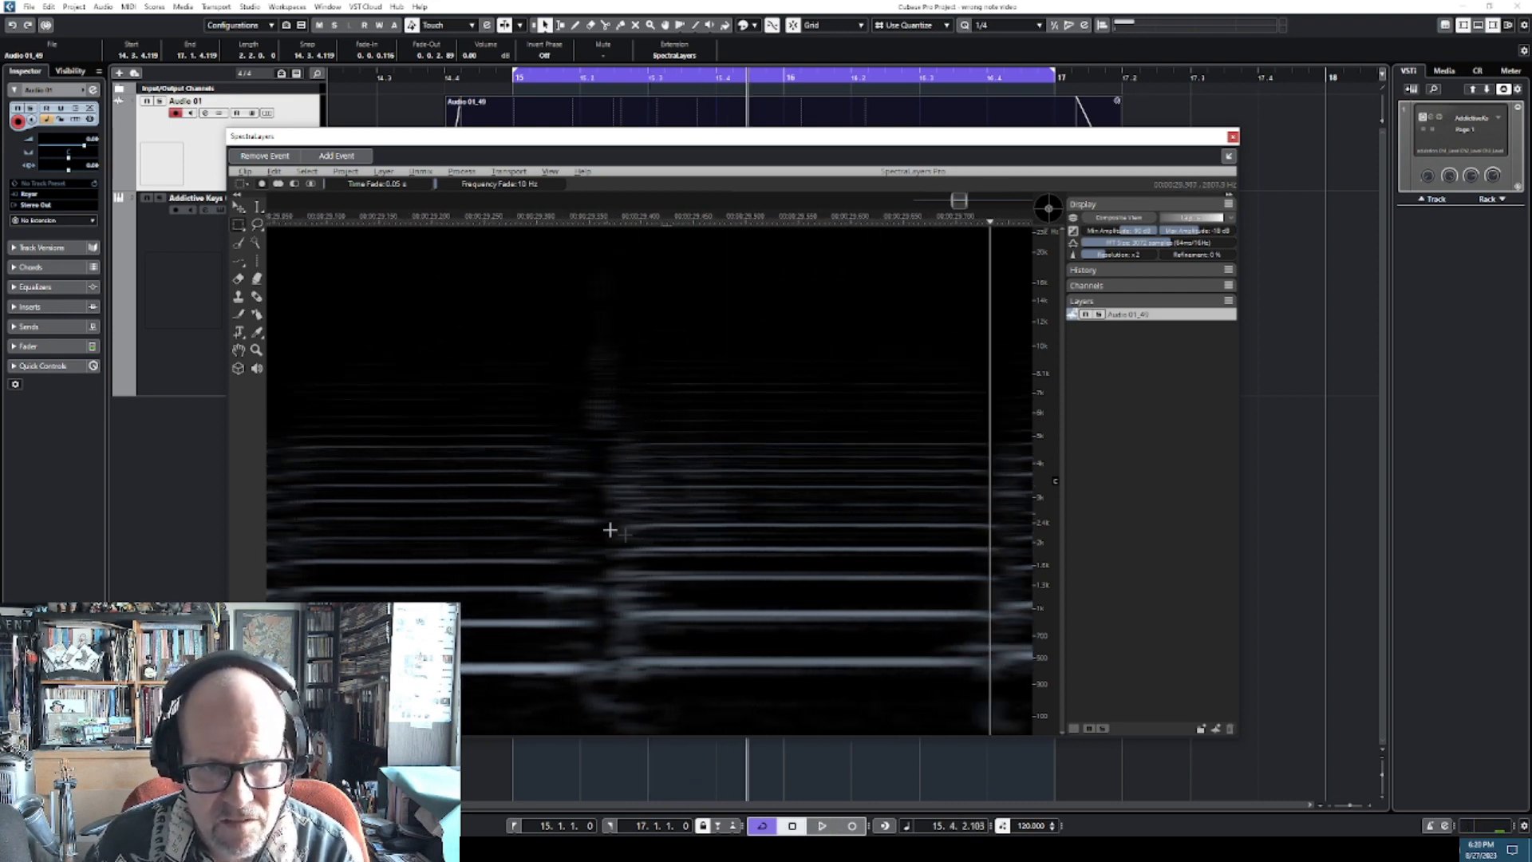
pyautogui.click(256, 261)
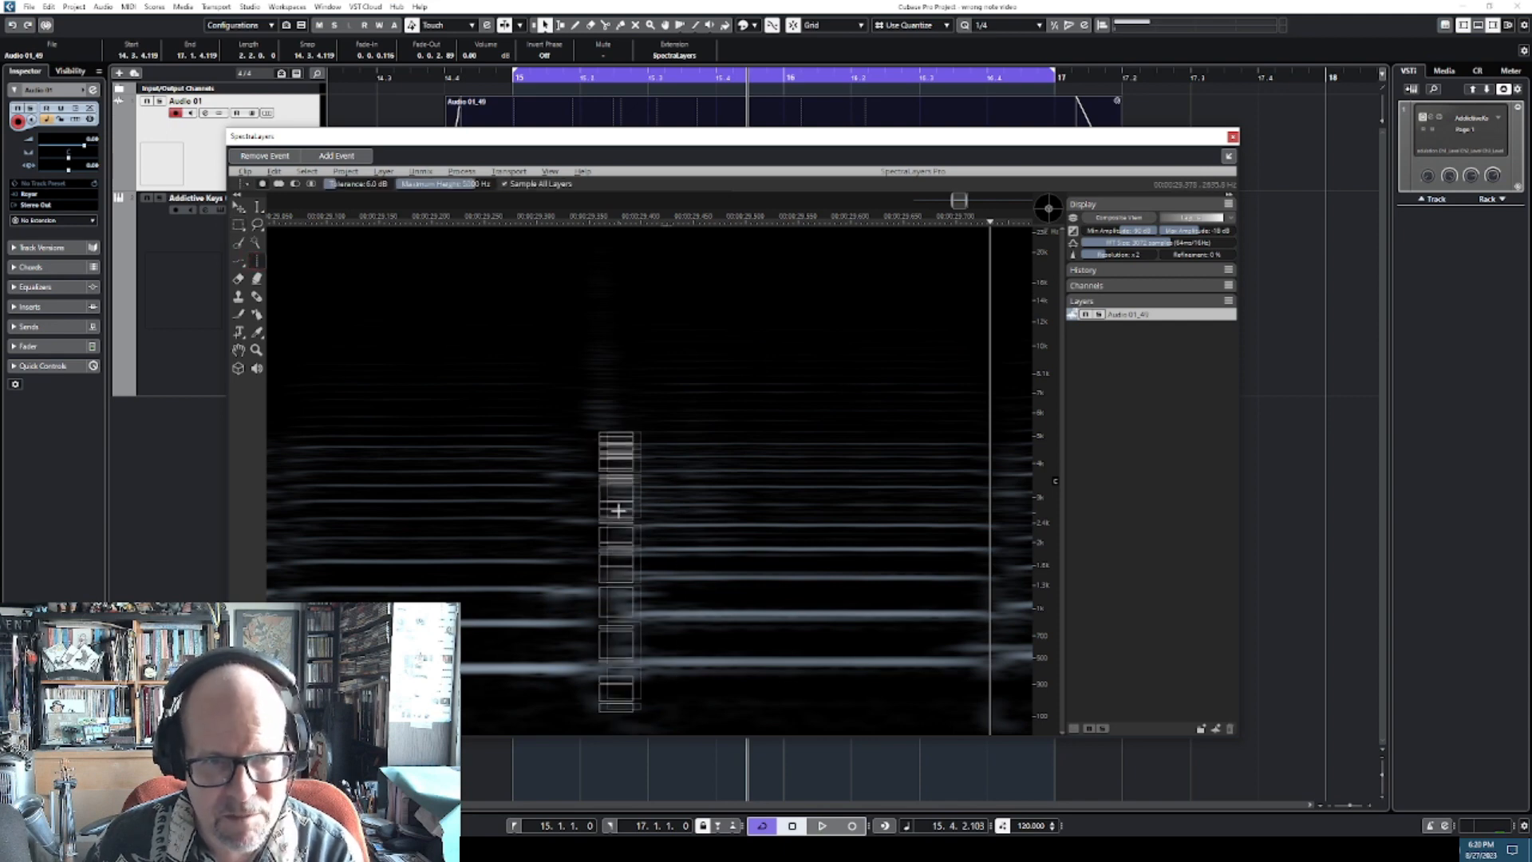
pyautogui.click(621, 508)
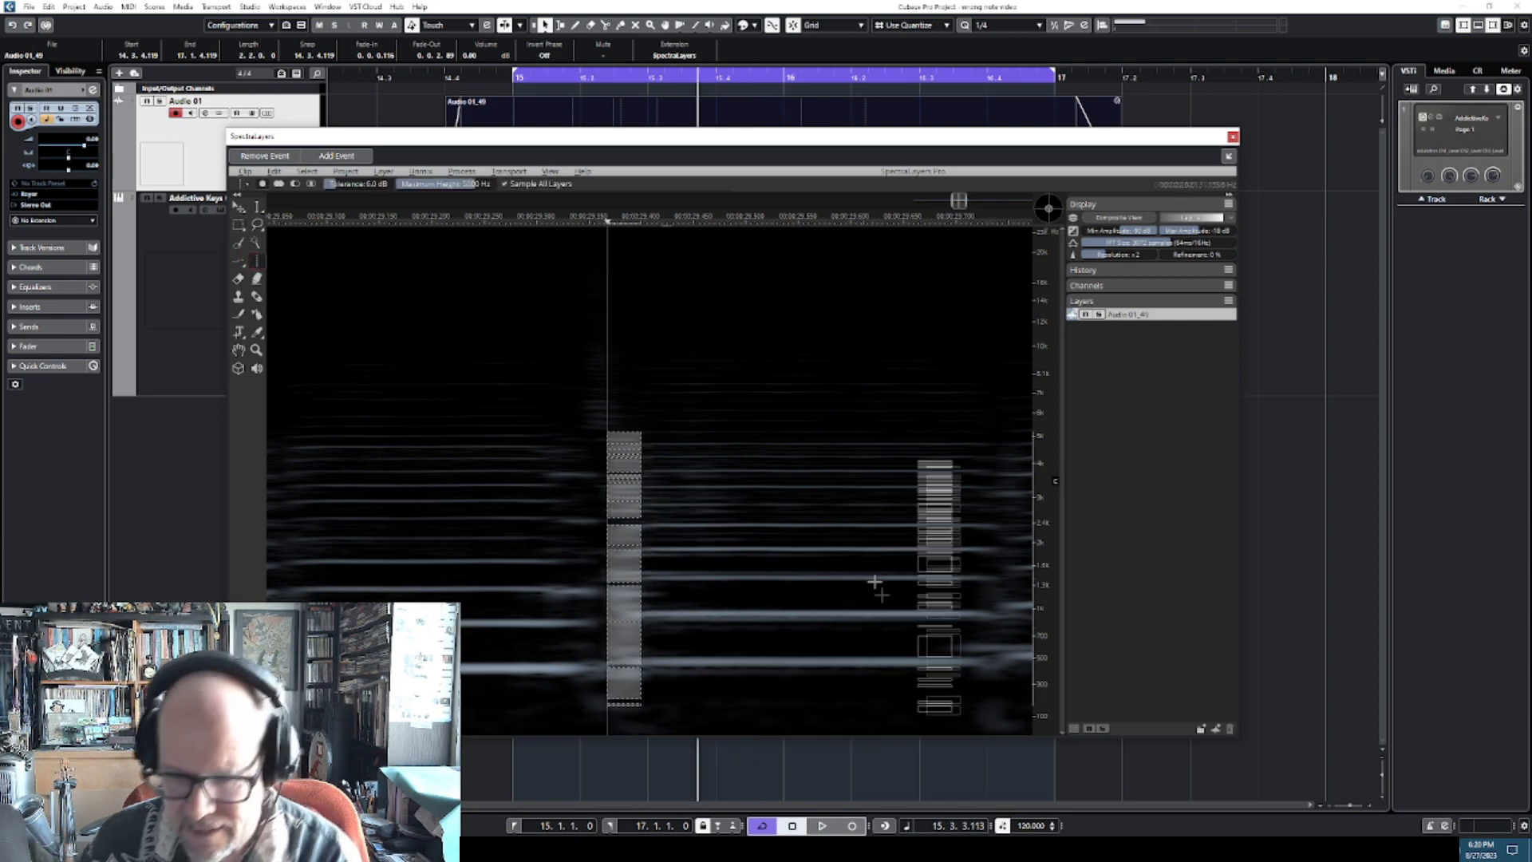
pyautogui.click(238, 225)
# Play the whole phrase from its first note to check the second transient removal.
pyautogui.moveTo(951, 201); pyautogui.dragTo(913, 201)
pyautogui.click(565, 340)
pyautogui.press('space')
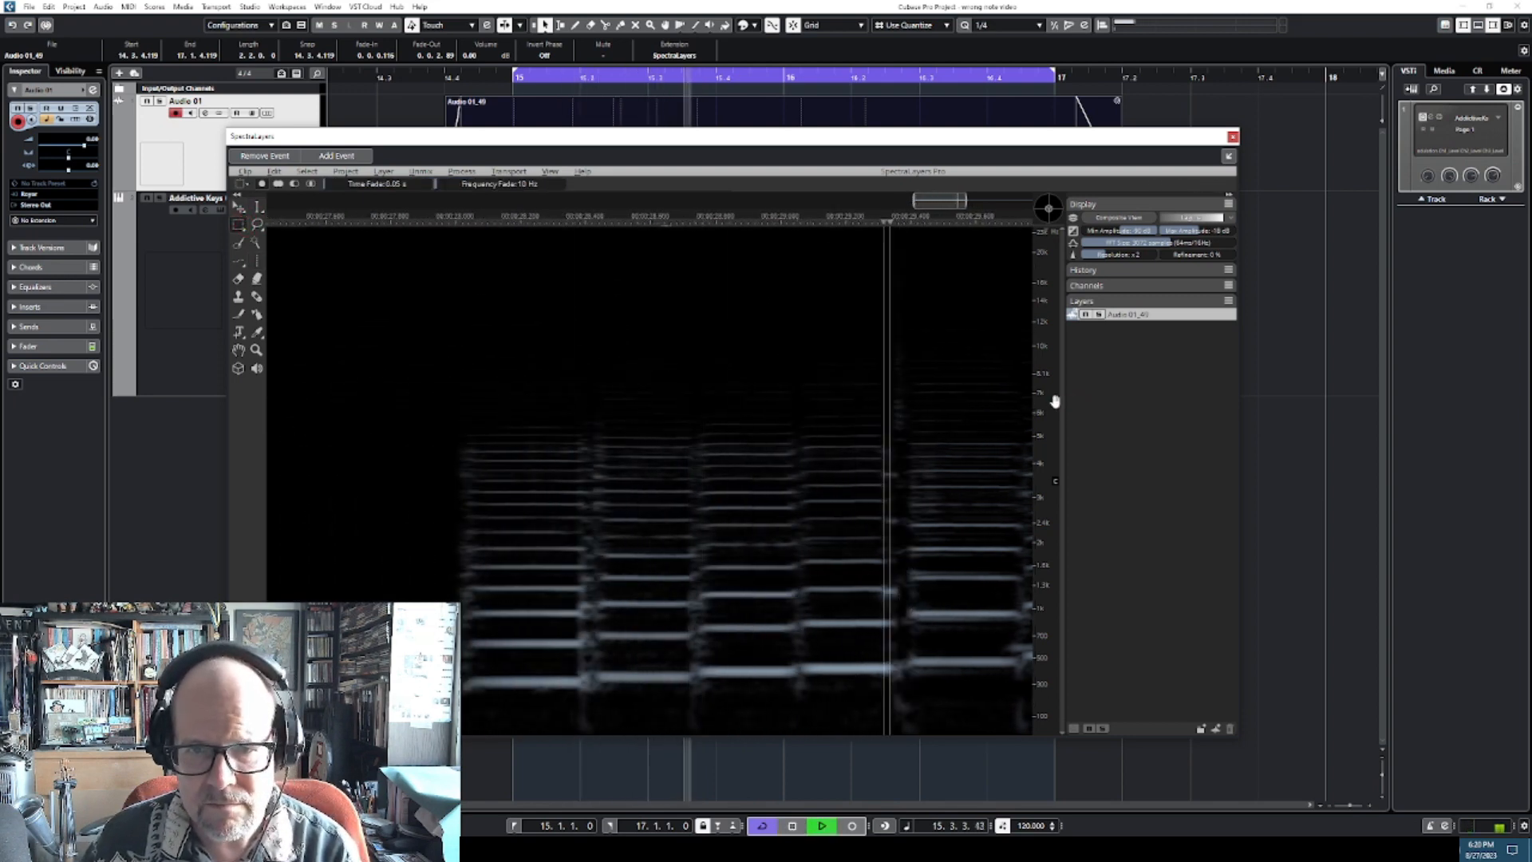
pyautogui.press('space')
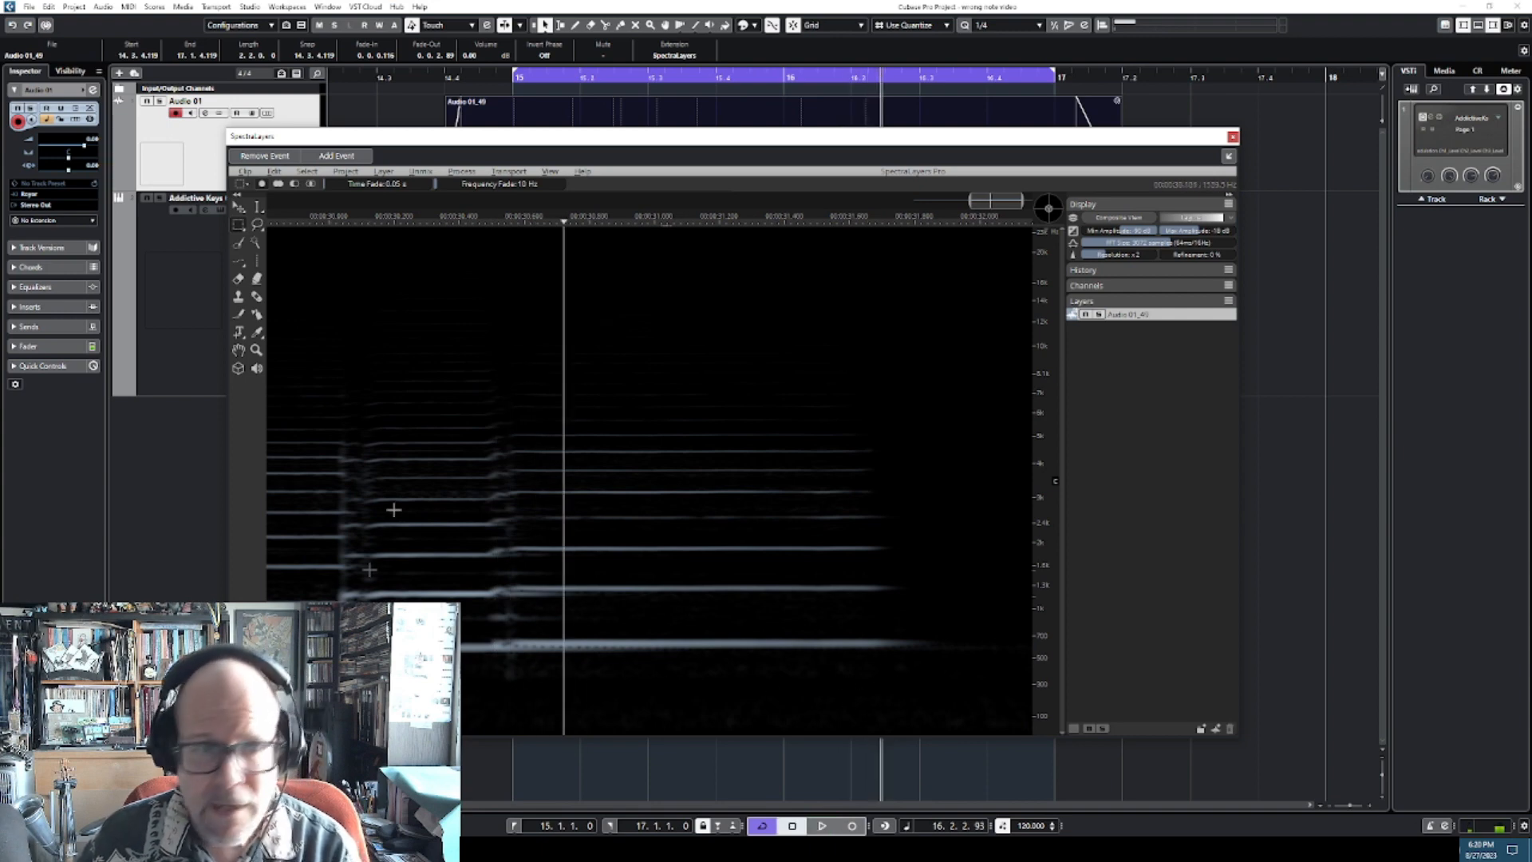
# Touch up the residue around the wrong note's onset with the Eraser brush.
pyautogui.moveTo(990, 201); pyautogui.dragTo(927, 210)
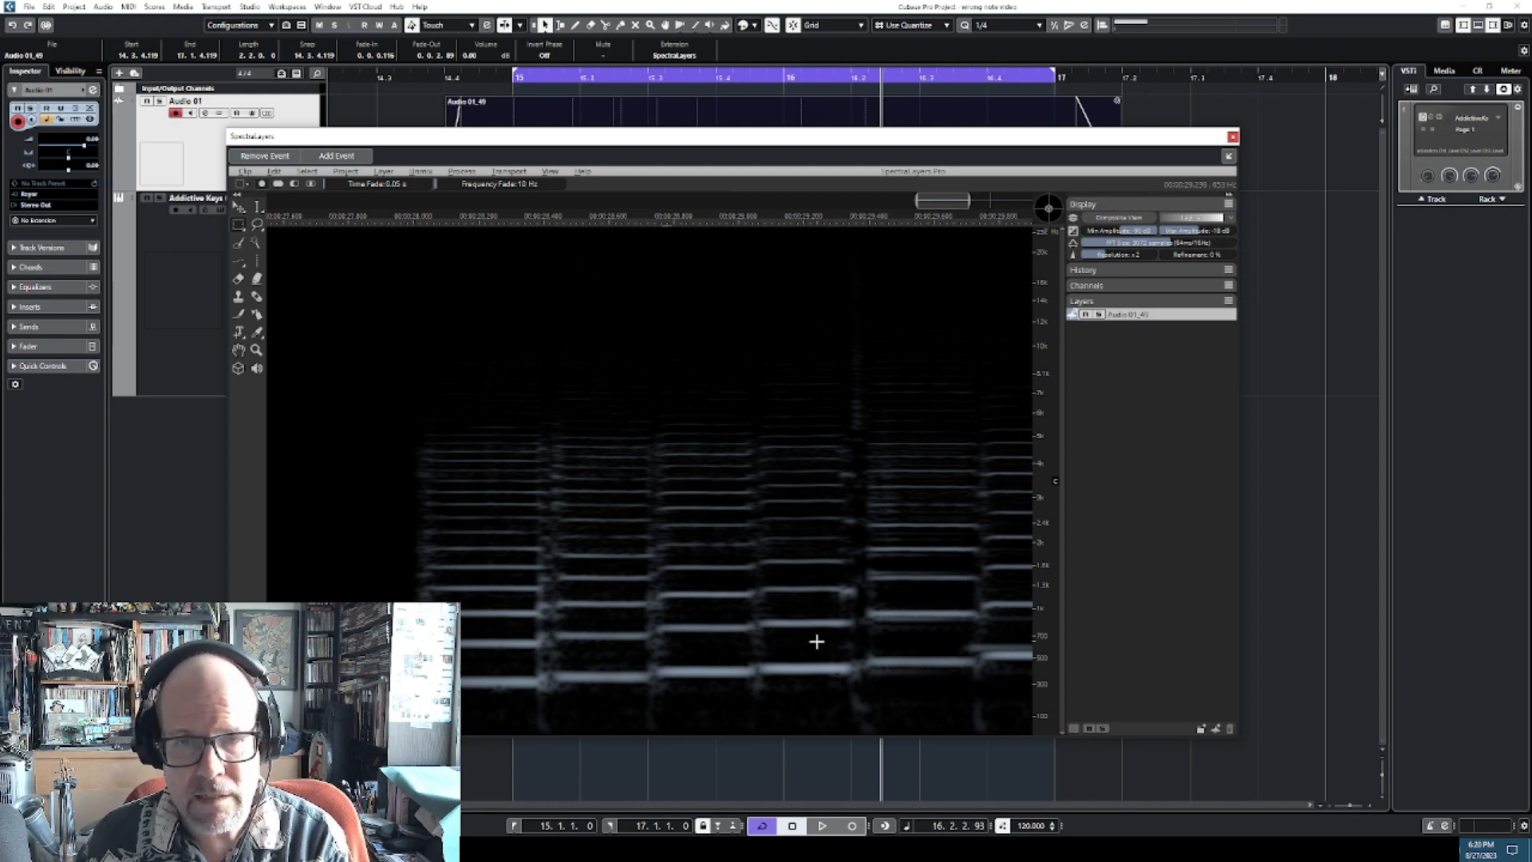
pyautogui.scroll(3, 852, 484)
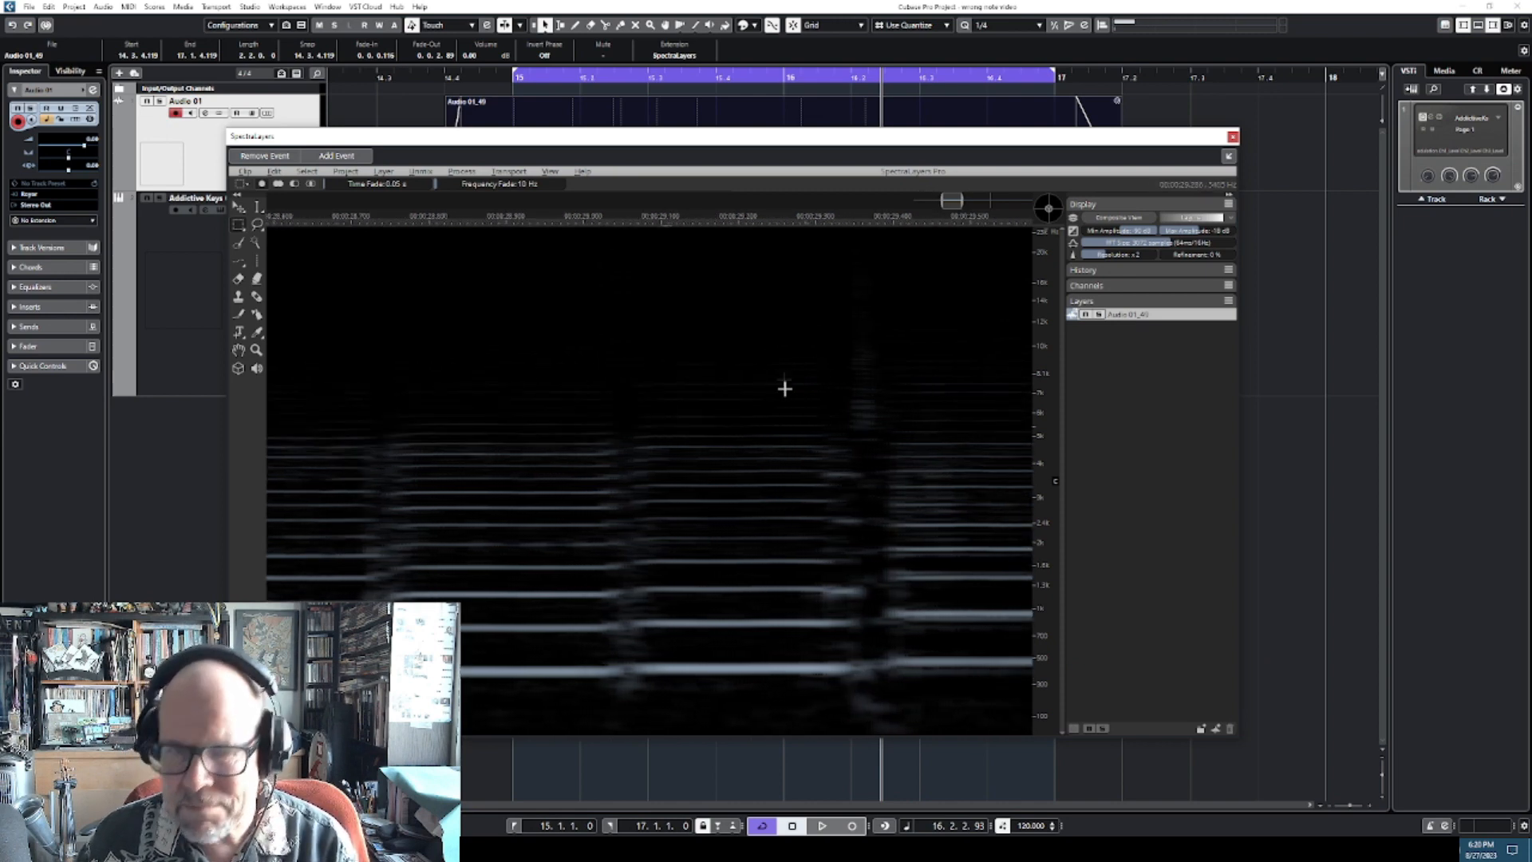
pyautogui.scroll(-3, 790, 401)
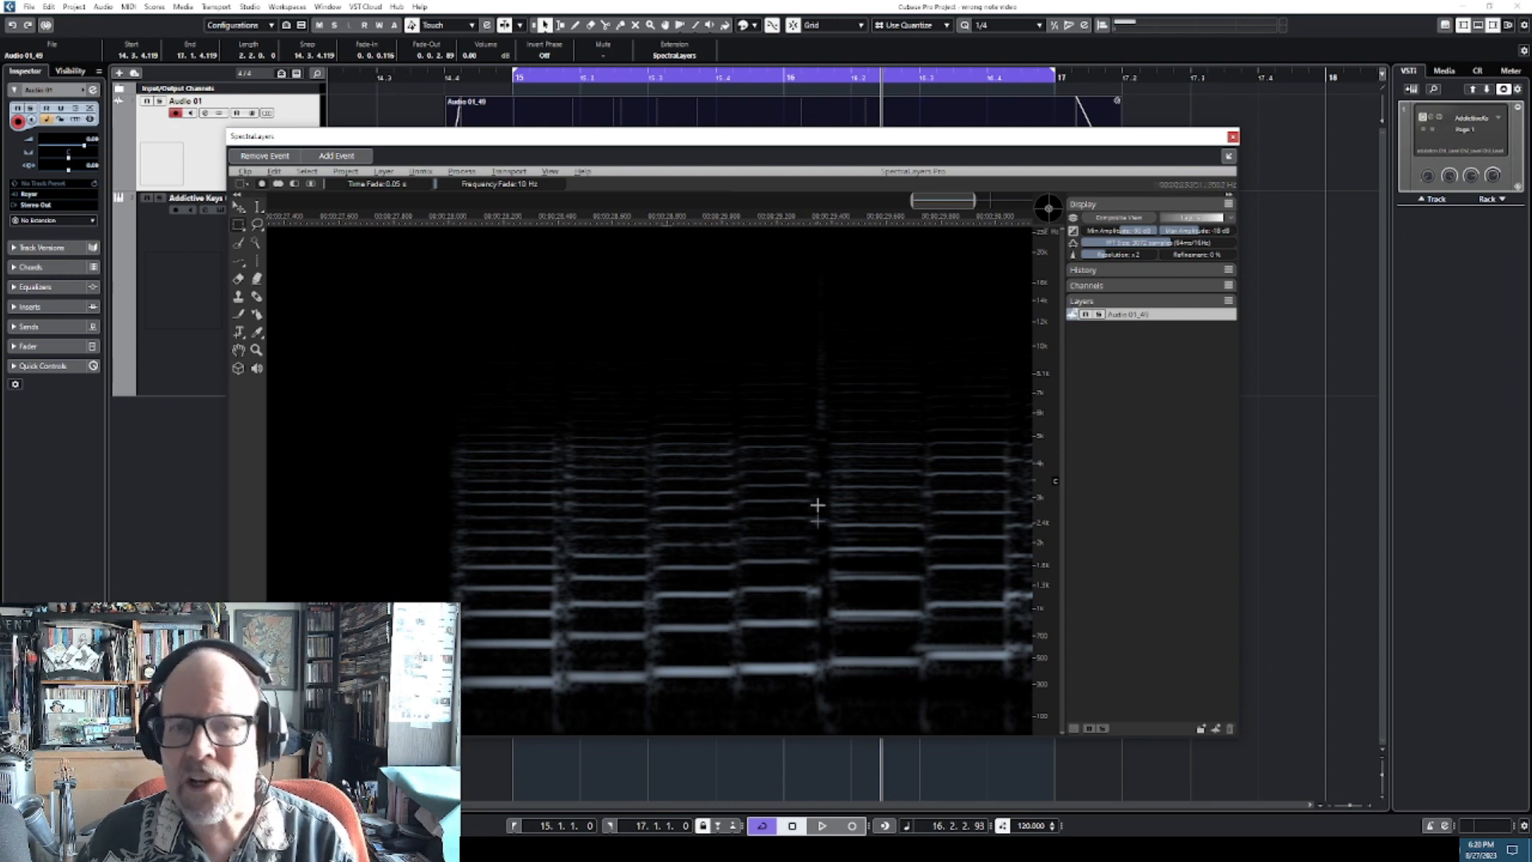
pyautogui.scroll(3, 778, 539)
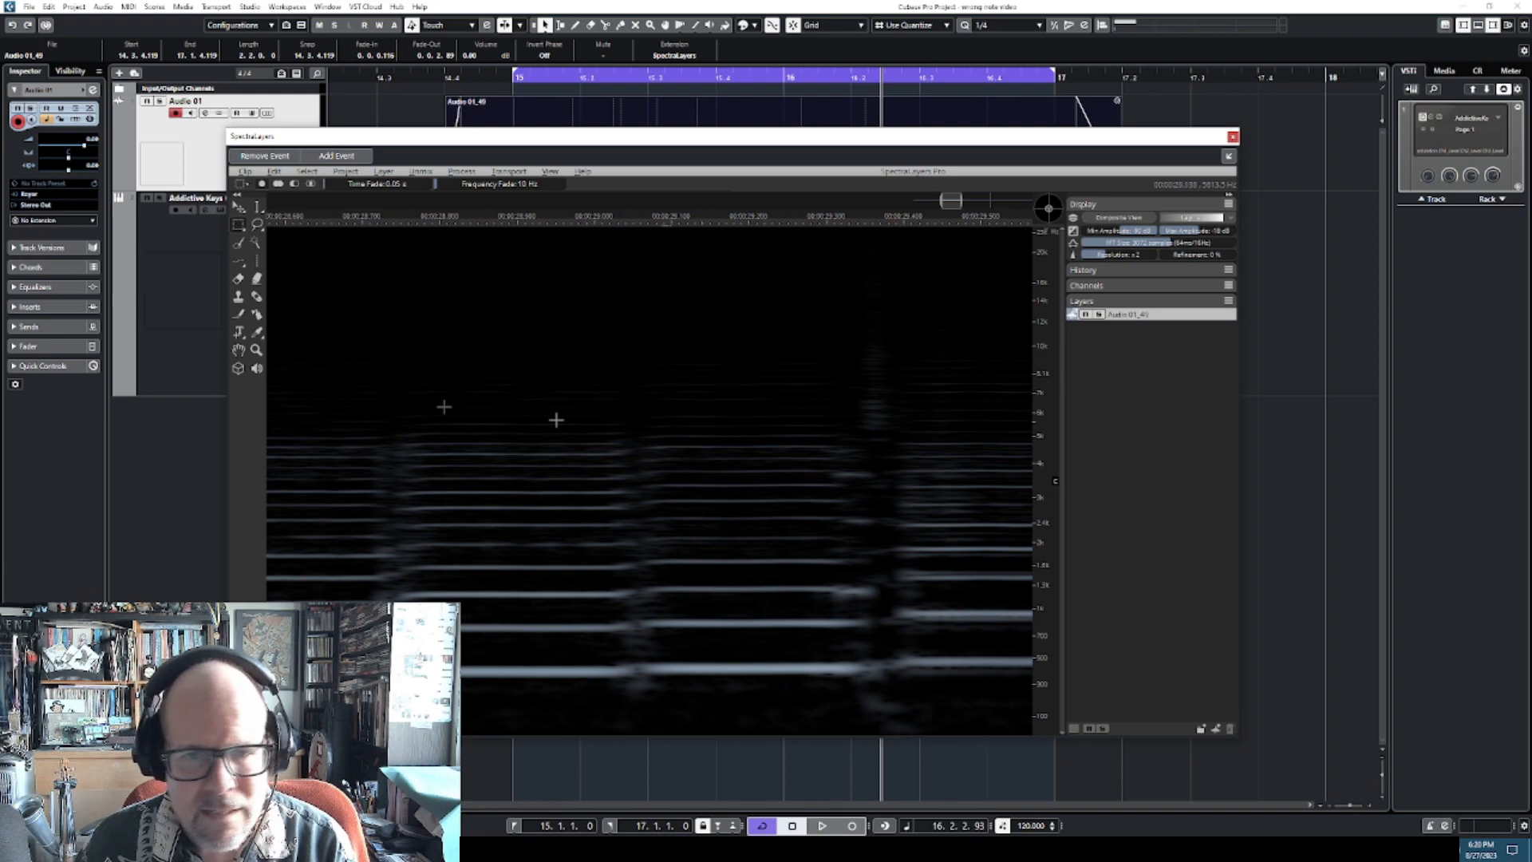
pyautogui.click(238, 279)
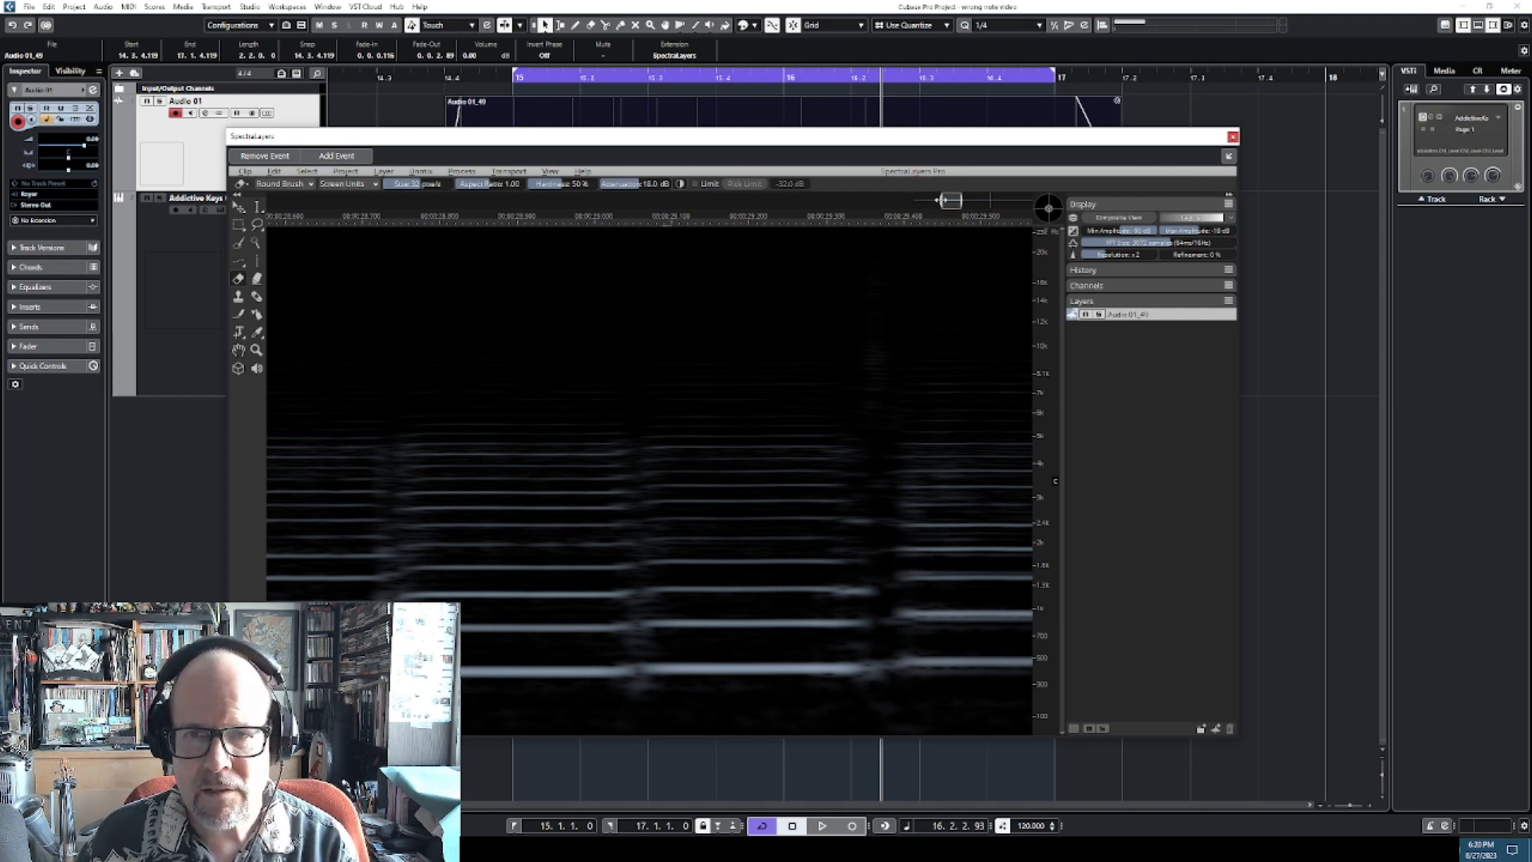
# Return to rectangular selection and play the cleaned phrase through to its final note.
pyautogui.moveTo(942, 199); pyautogui.dragTo(904, 200)
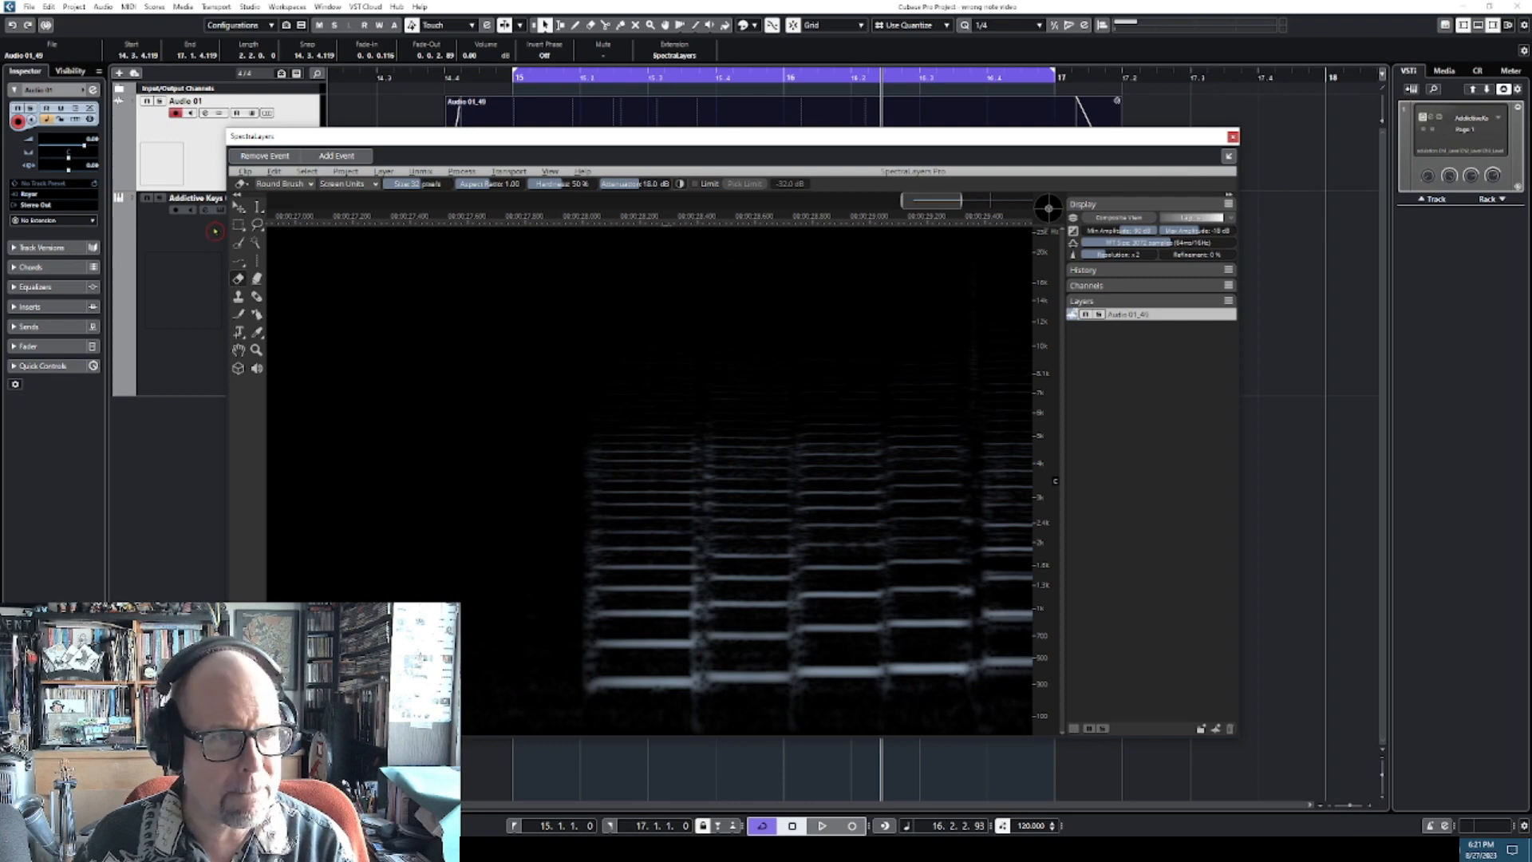
pyautogui.click(238, 224)
pyautogui.press('space')
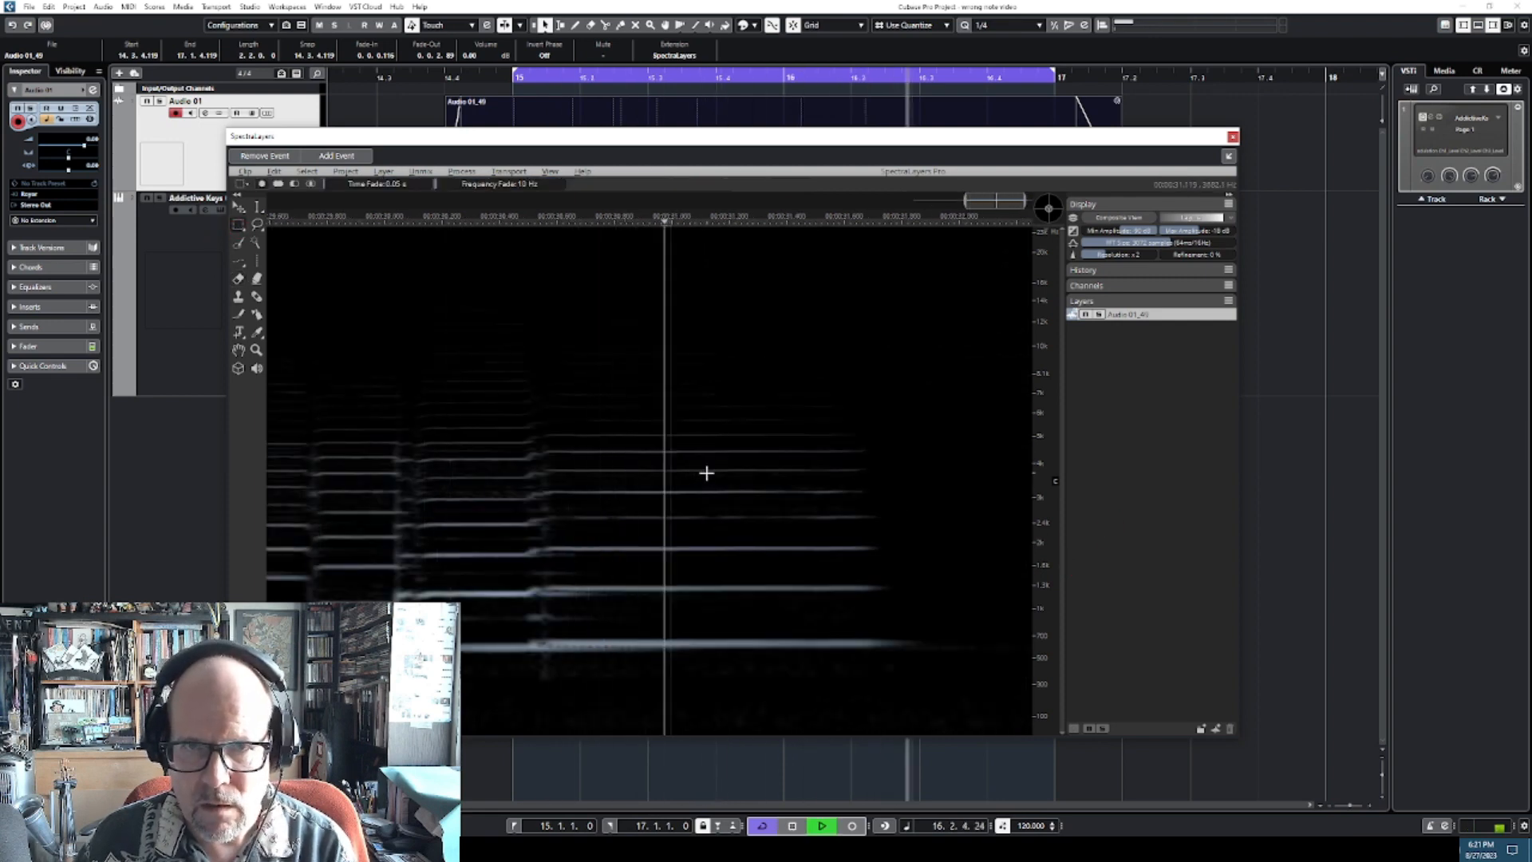
pyautogui.press('space')
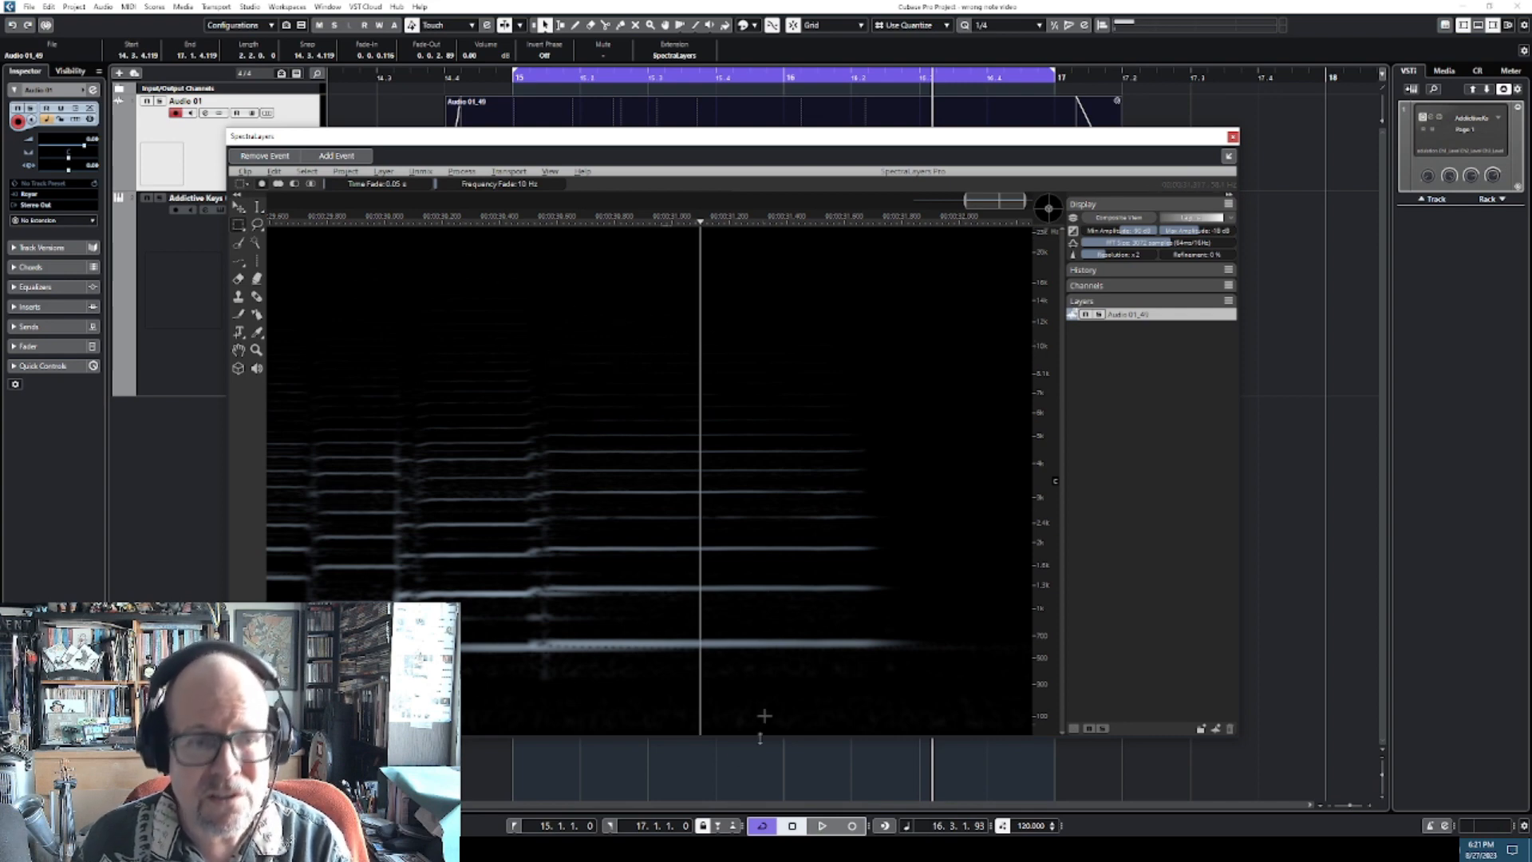
# Close the SpectraLayers editor and place the project cursor at bar 16.
pyautogui.moveTo(990, 201); pyautogui.dragTo(940, 215)
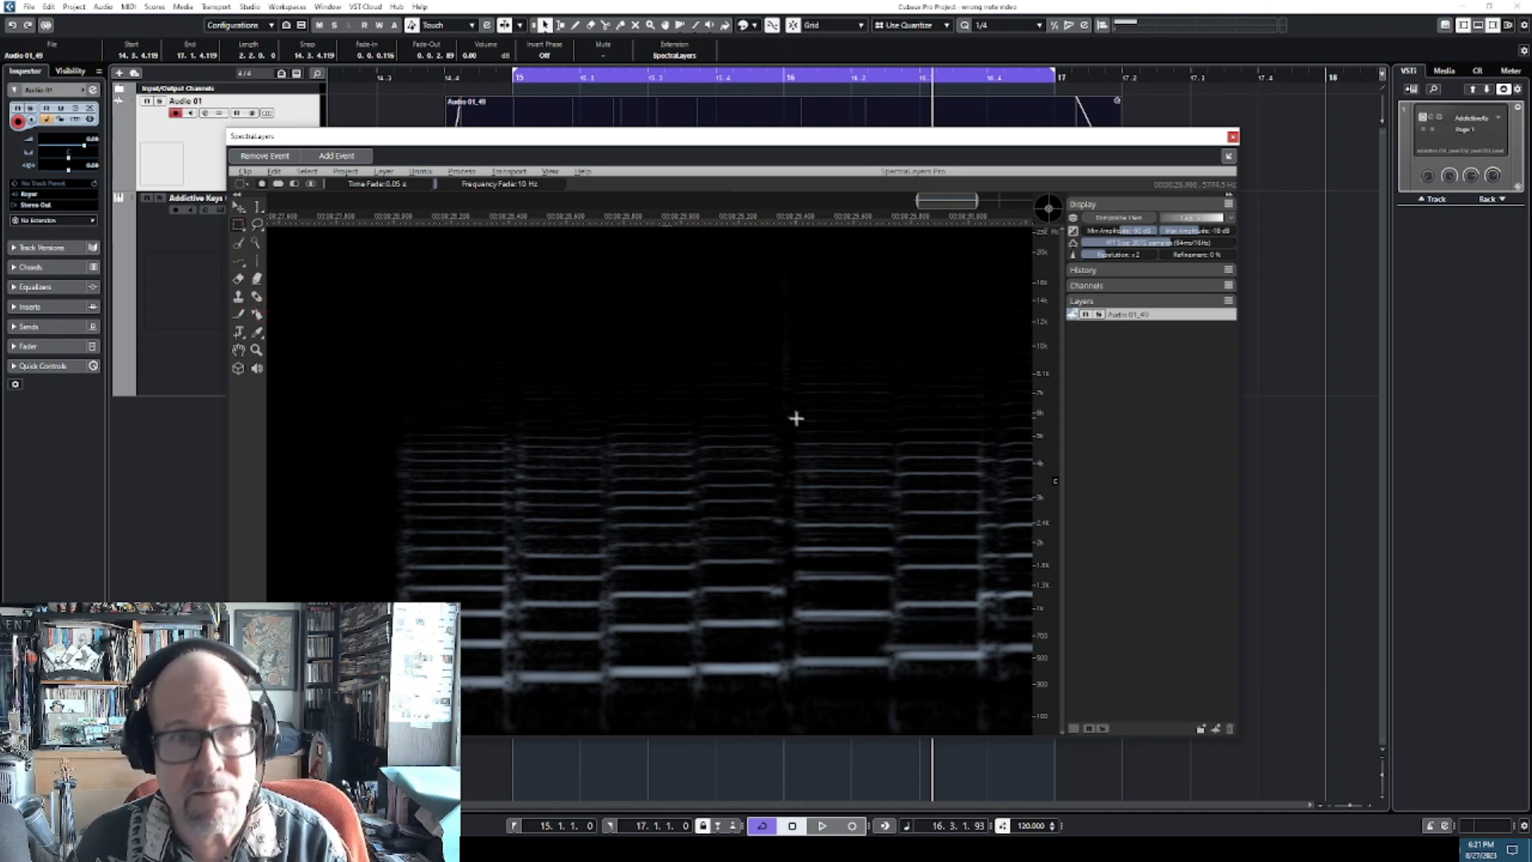
pyautogui.moveTo(977, 204); pyautogui.dragTo(998, 200)
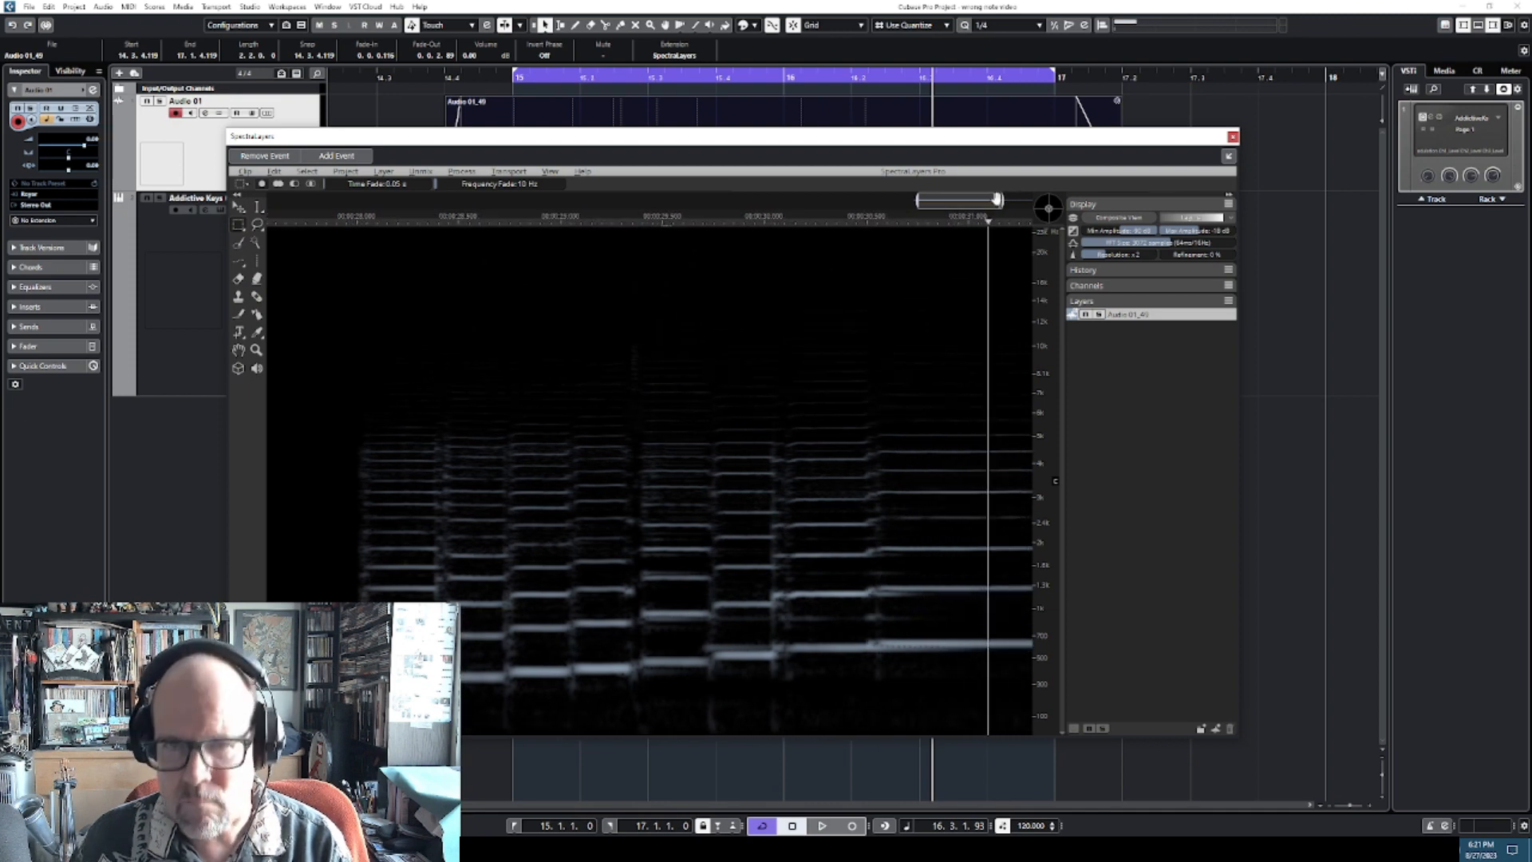
pyautogui.click(1233, 138)
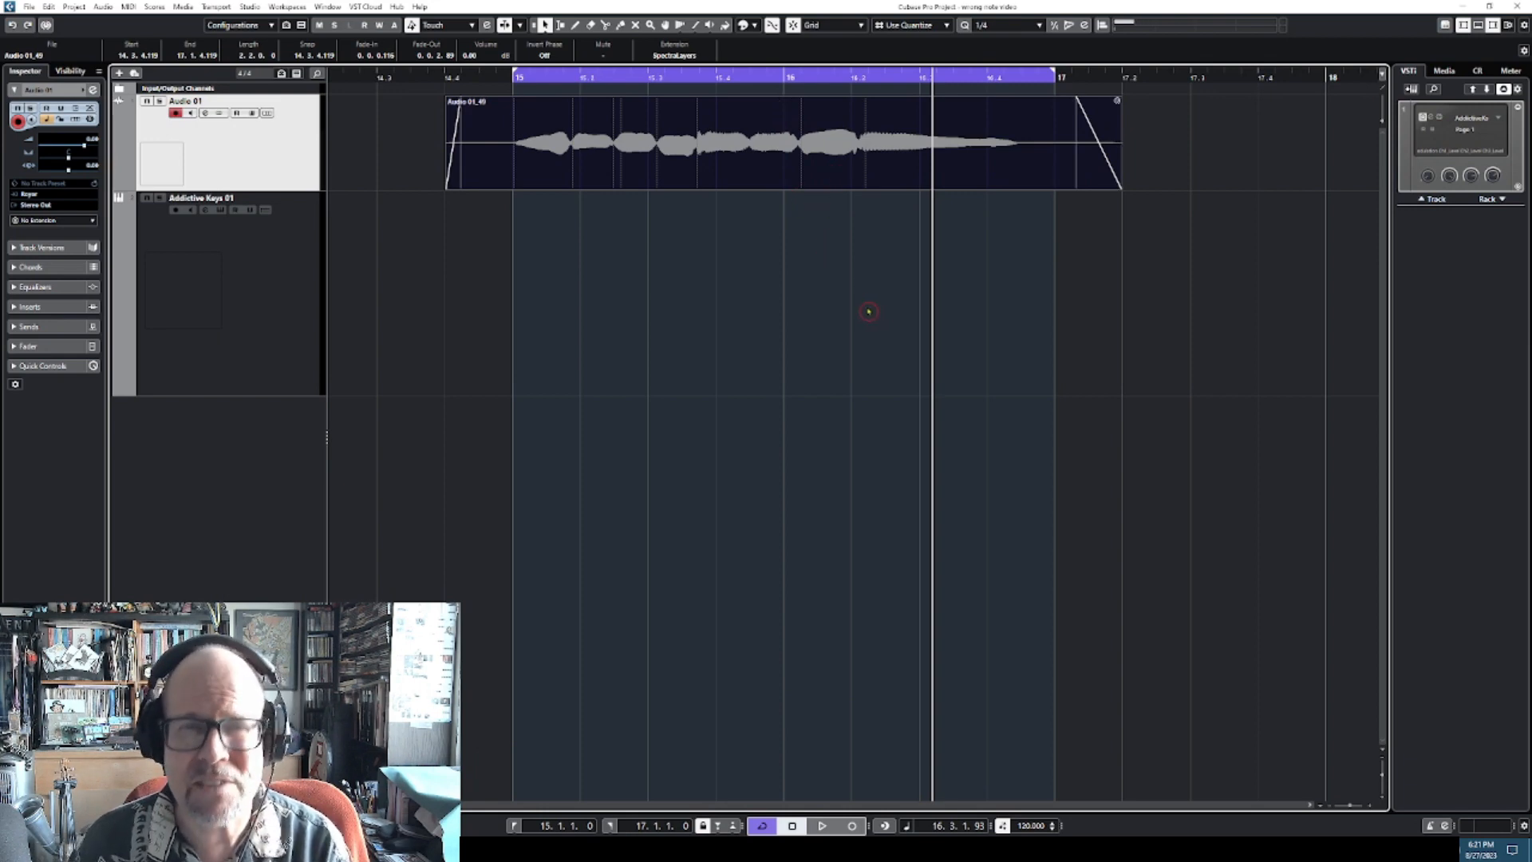
pyautogui.click(783, 76)
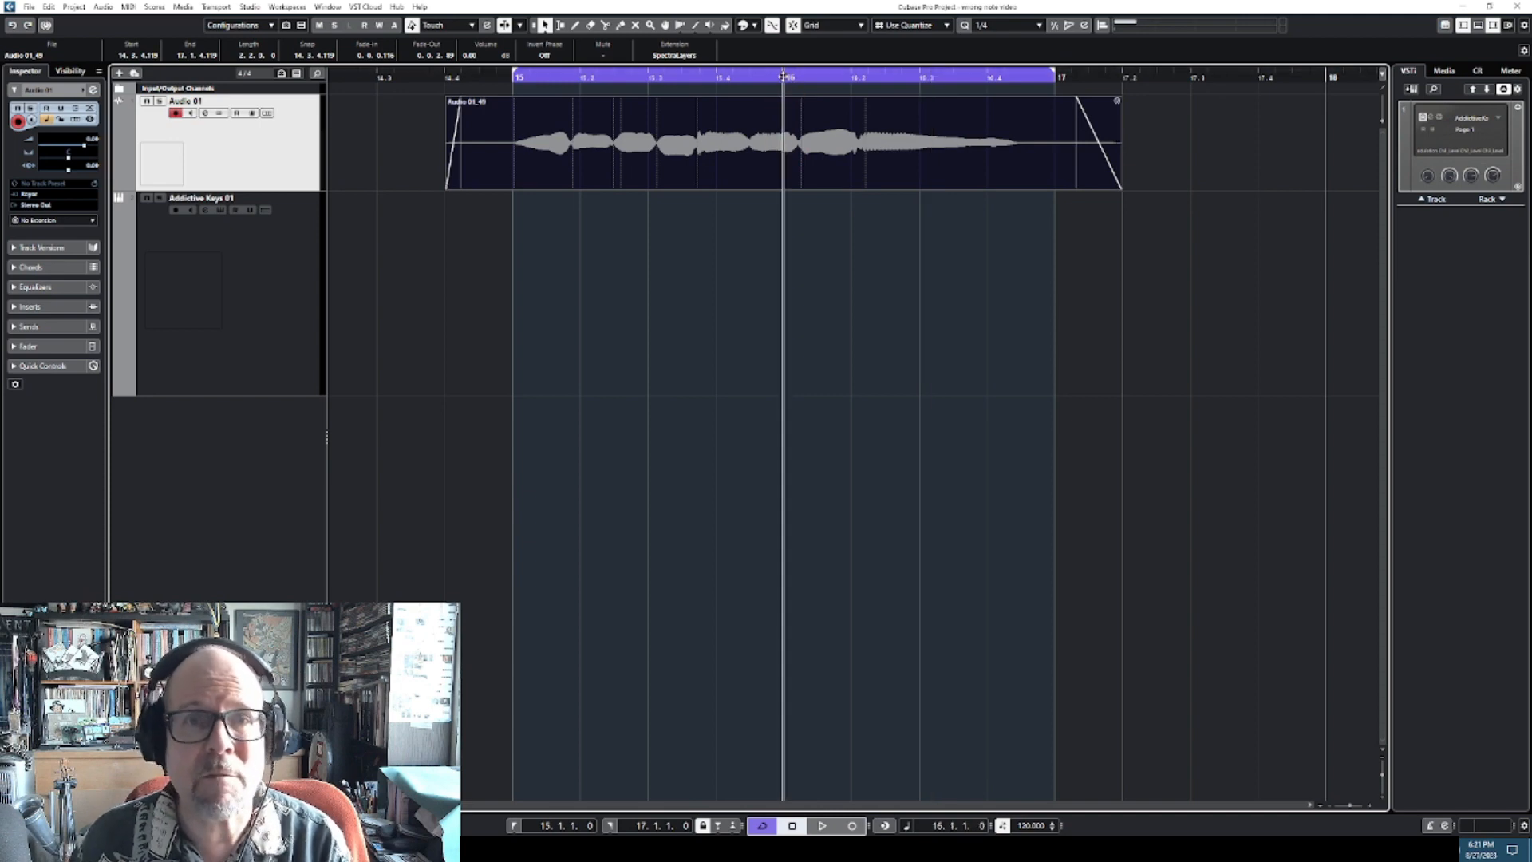